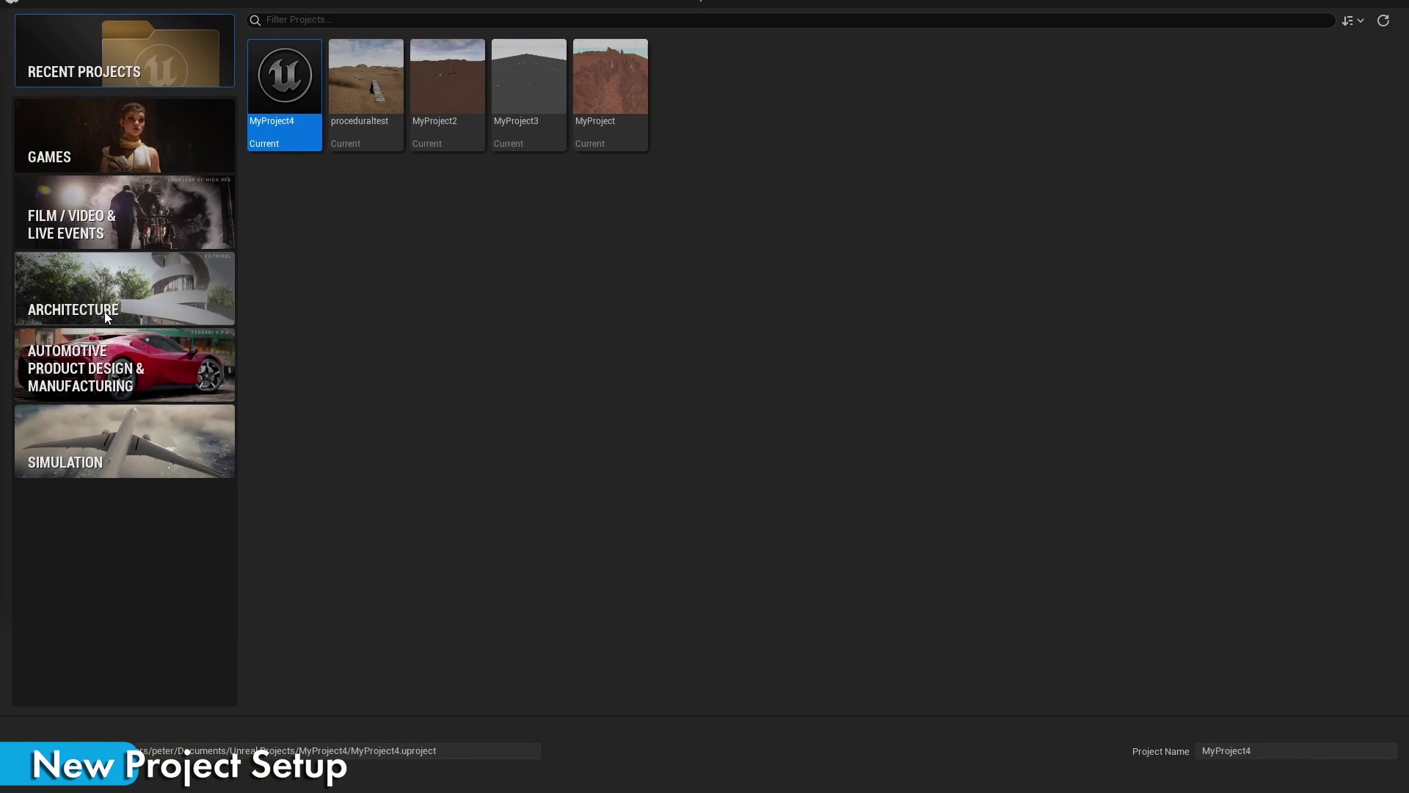
Create a Blank Film / Video & Live Events project with Starter Content and Raytracing enabled, after browsing the other template categories.
left_click(188, 130)
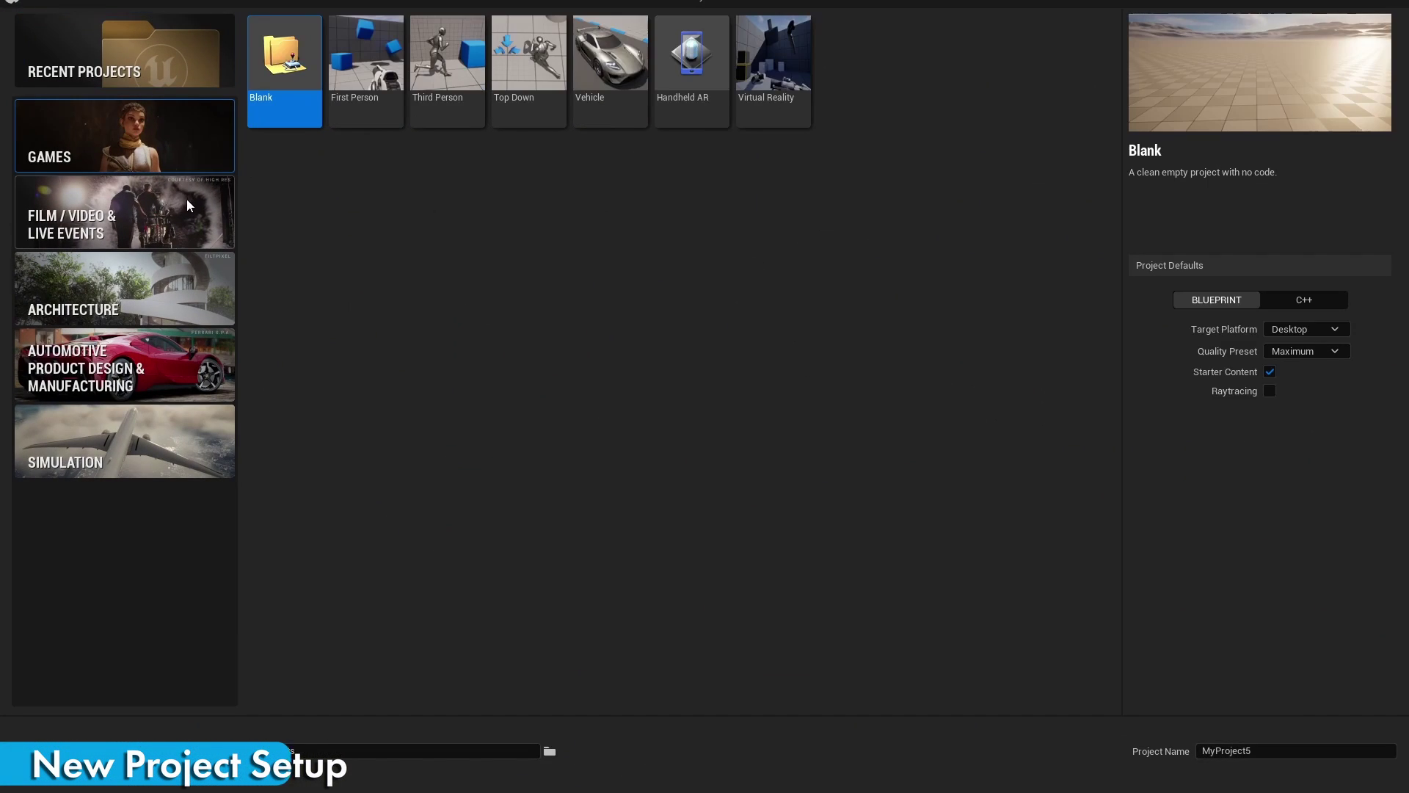
left_click(185, 202)
left_click(169, 280)
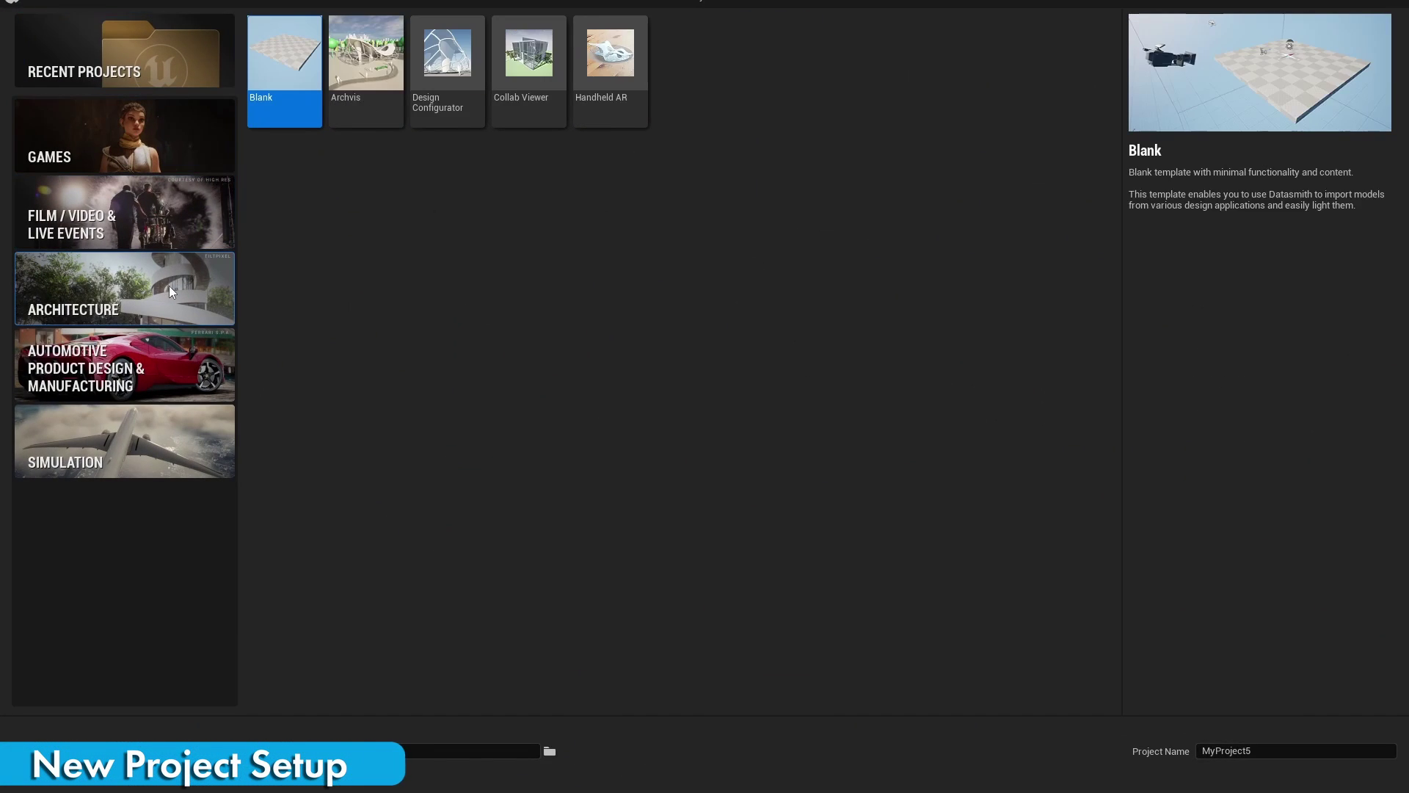
left_click(198, 387)
left_click(187, 459)
left_click(163, 242)
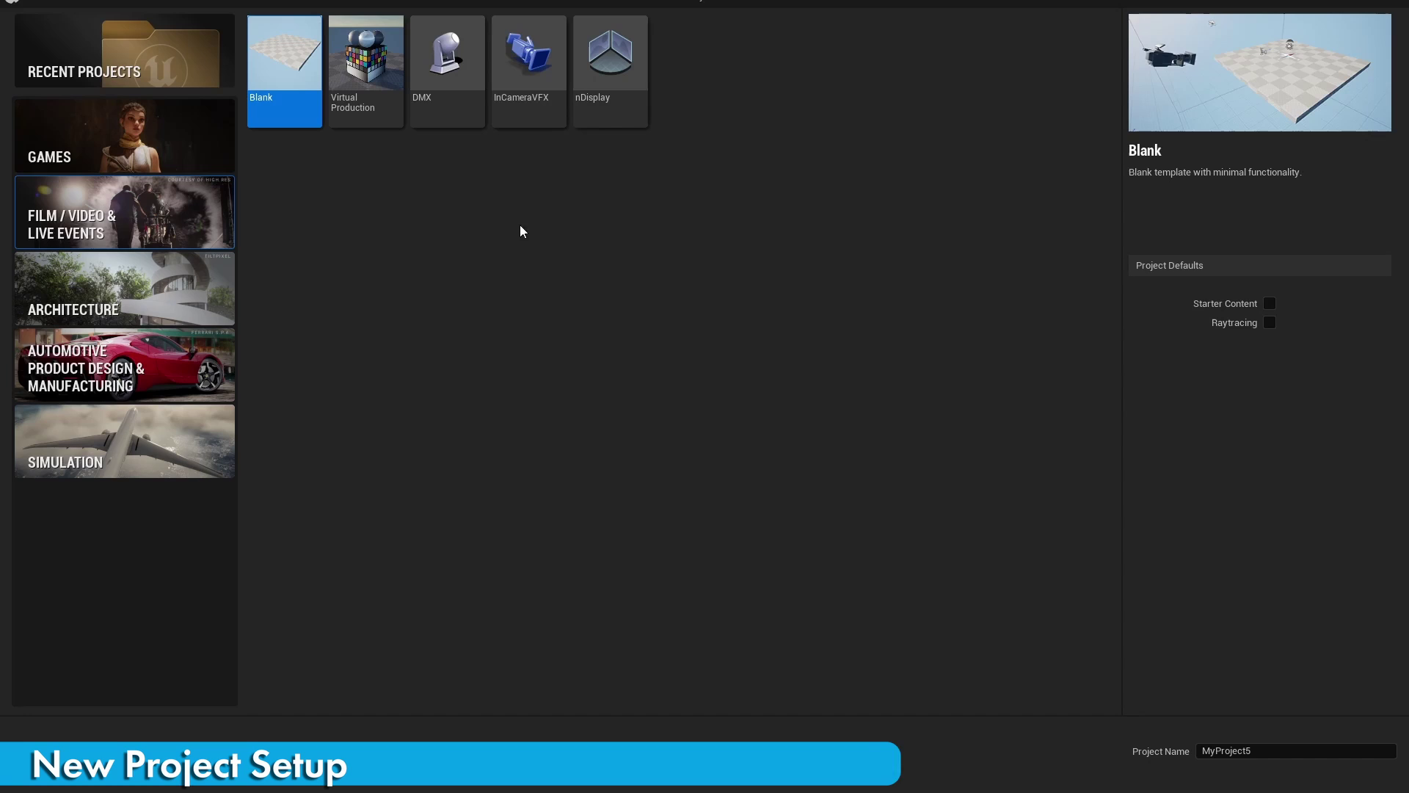
left_click(1269, 303)
left_click(1269, 322)
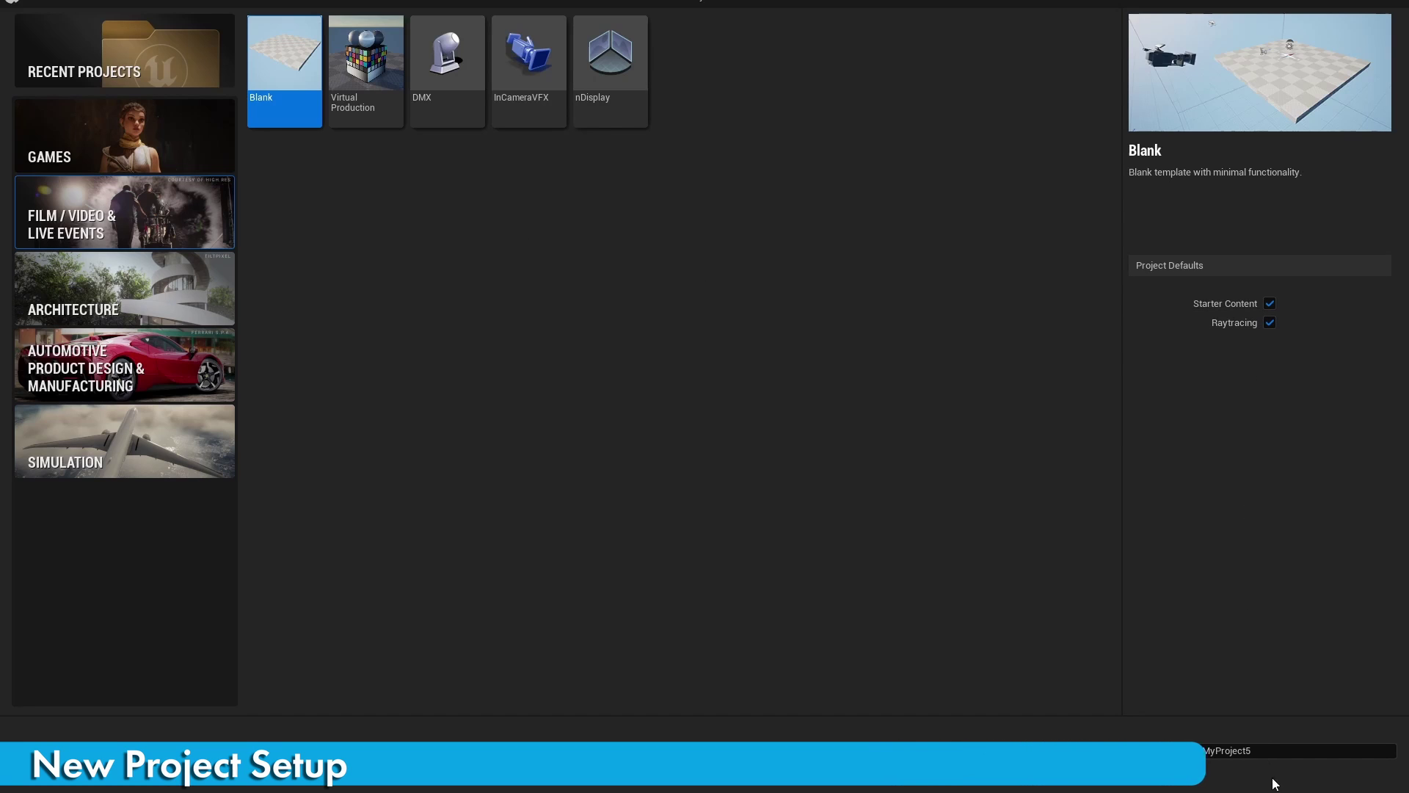
key("Return")
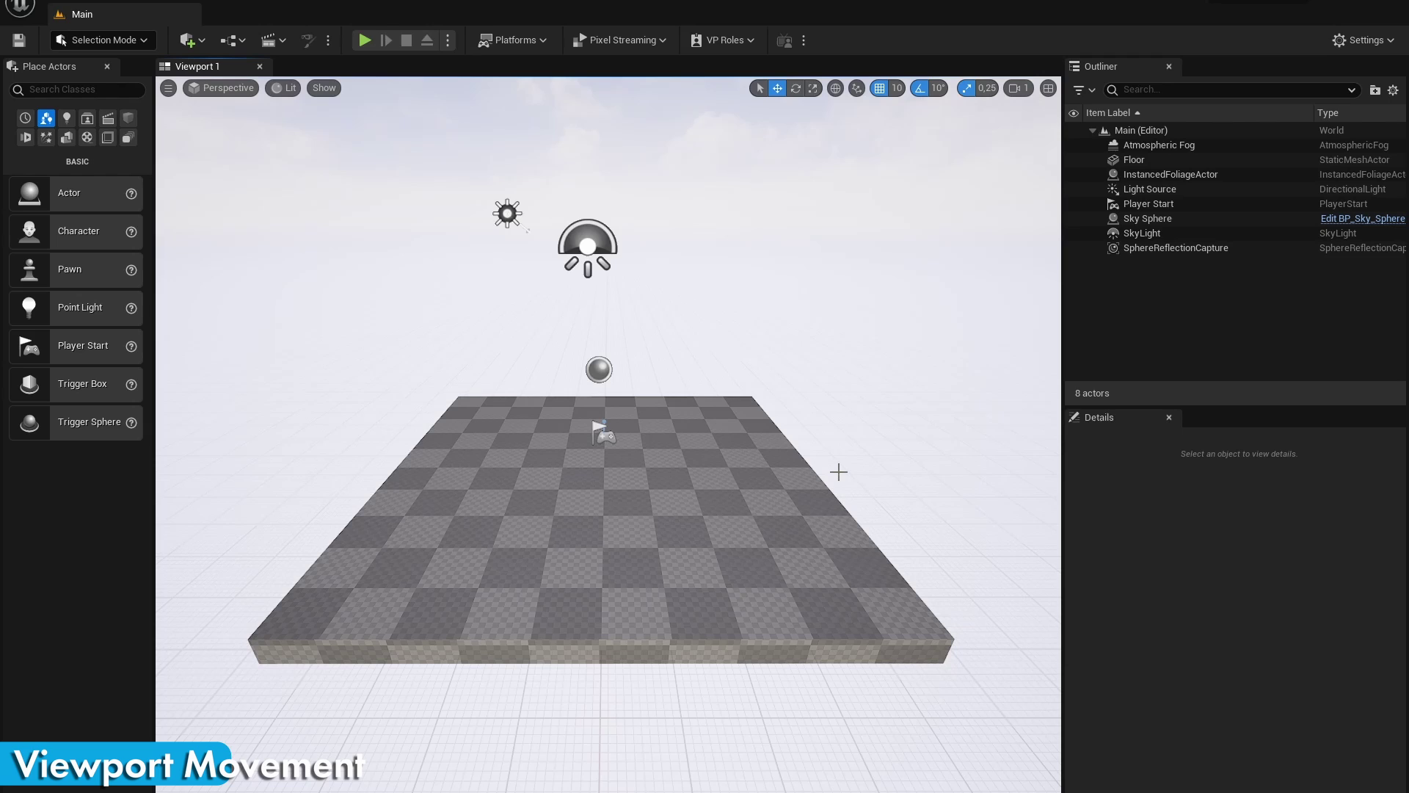
Practise viewport navigation by panning, looking around and flying forward, backward, sideways, up and down around the floor.
middle_click_drag(821, 341, 848, 366)
right_click_drag(840, 341, 591, 316)
key("s")
right_click_drag(815, 314, 829, 285)
key("a")
key("d")
key("a")
key("w")
key("s")
key("e")
key("q")
key("q")
key("e")
key("w")
key("w")
right_click_drag(816, 340, 816, 340)
key("s")
Set the viewport camera speed to 7 and fly backward from the floor to try it out.
left_click(1019, 88)
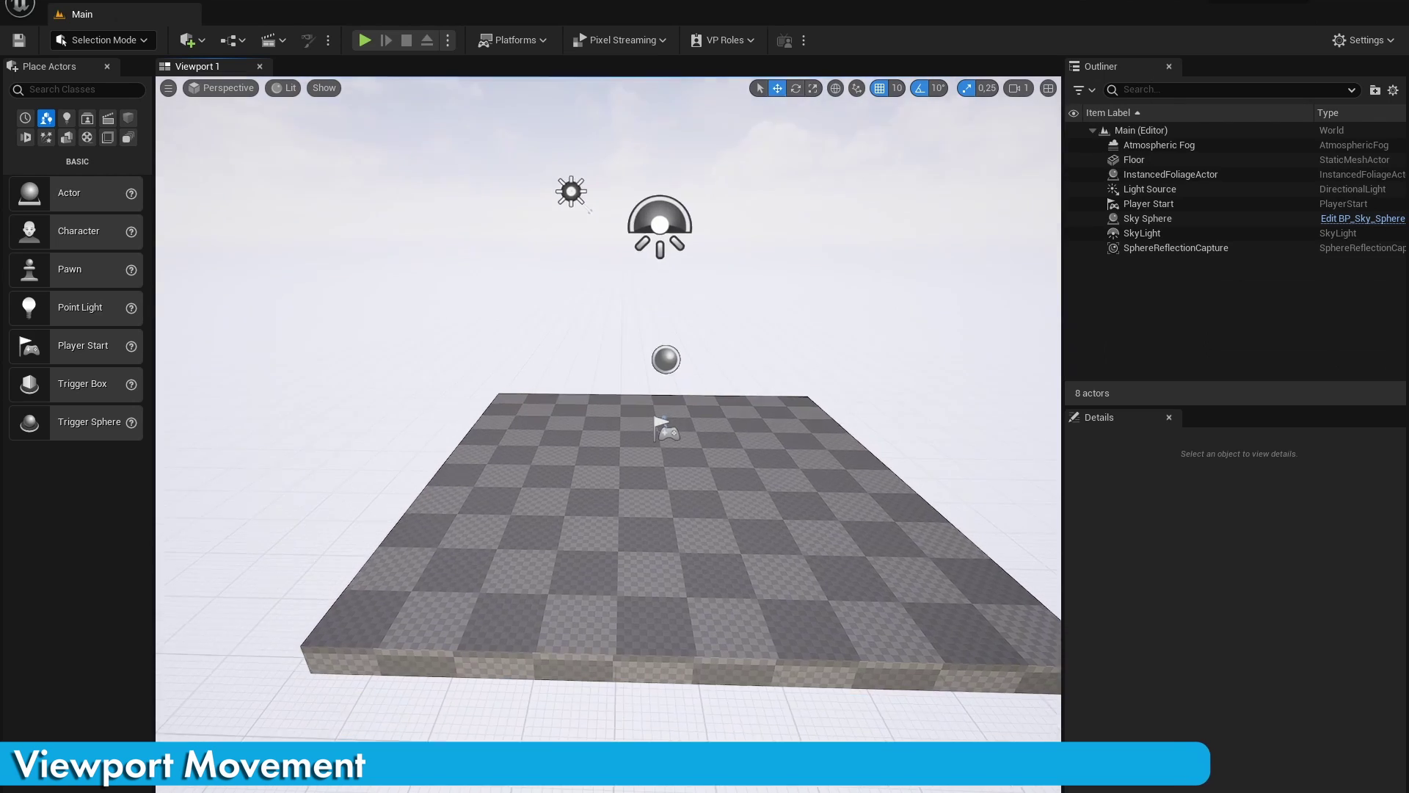
key("d")
right_click_drag(270, 573, 215, 550)
scroll(608, 434, "up", 6)
key("s")
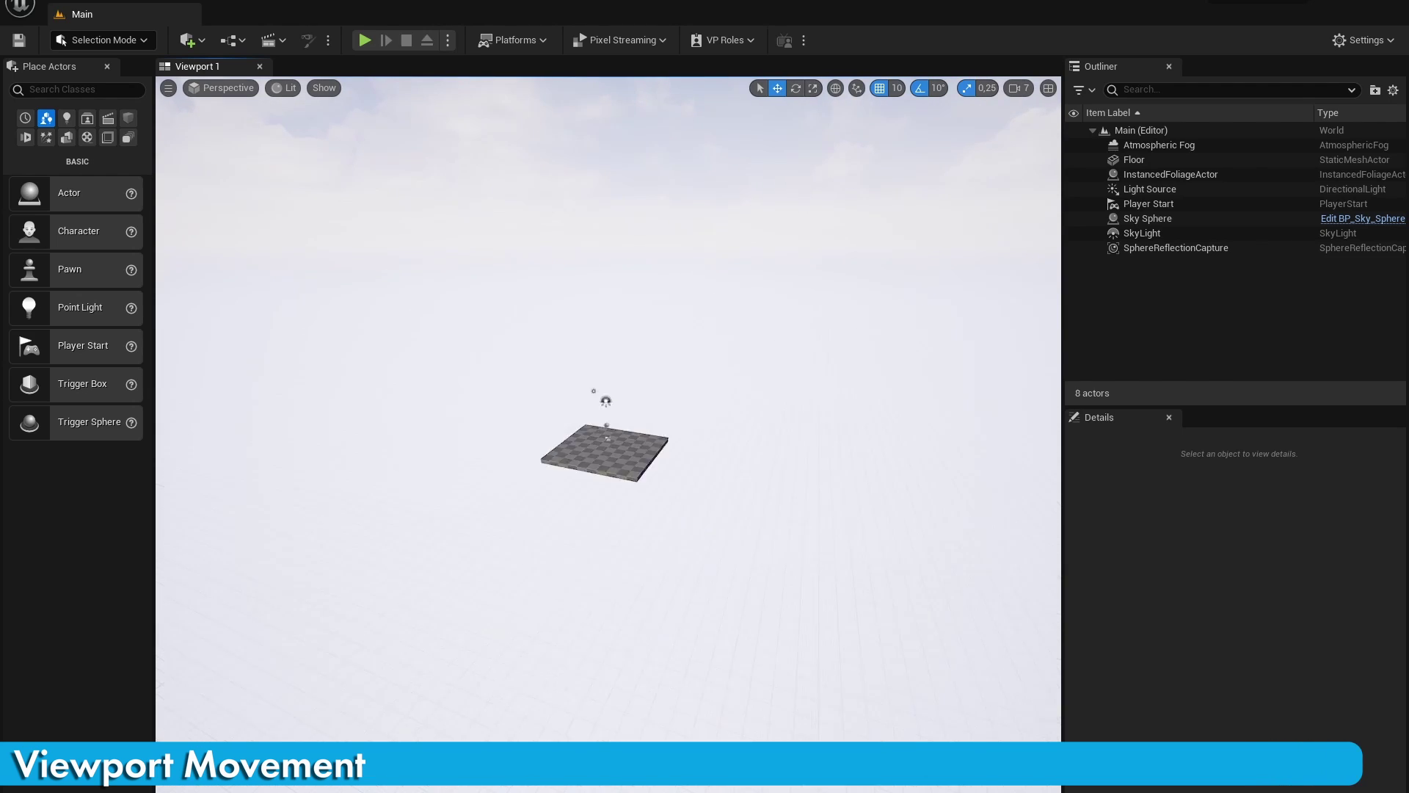
key("s")
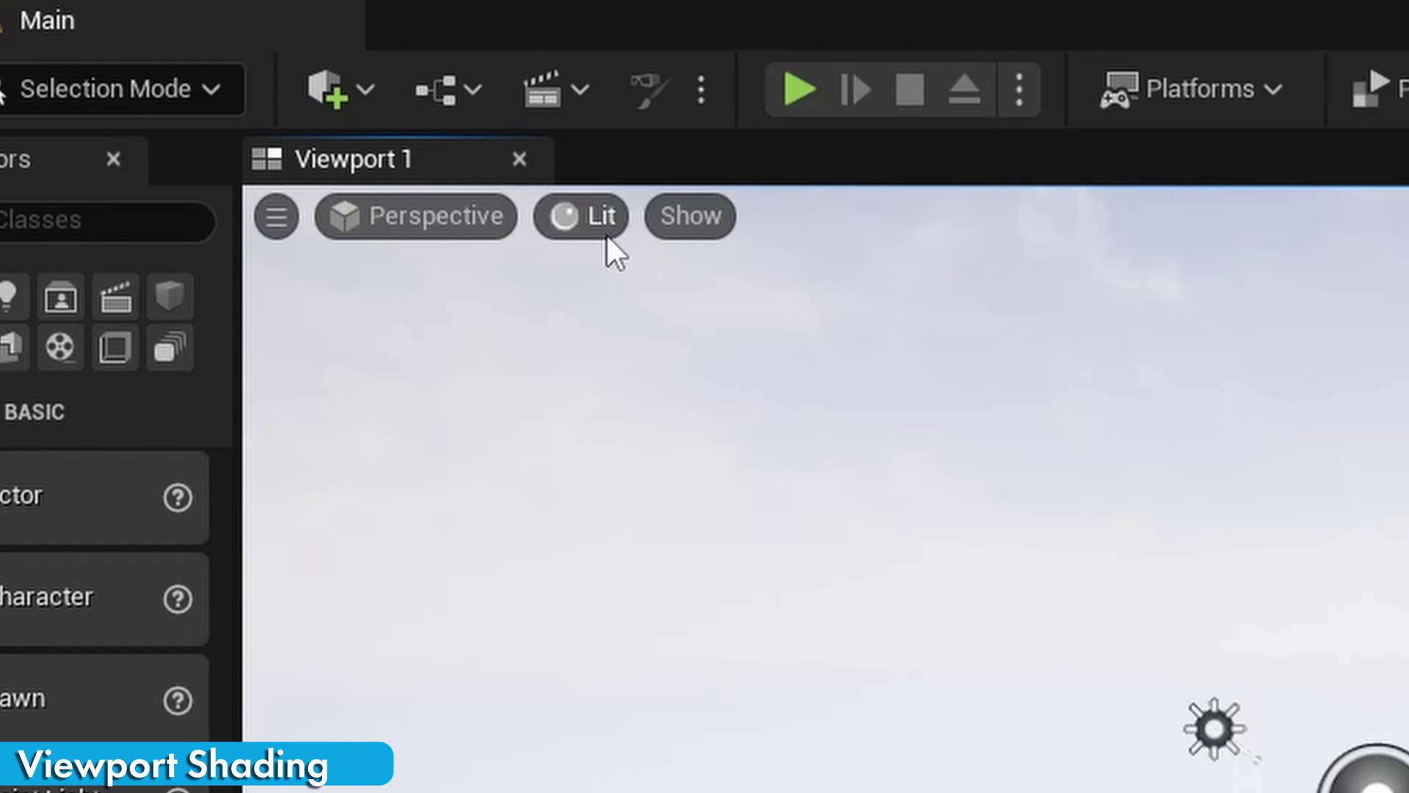
Preview the scene in the Unlit and Wireframe view modes.
left_click(606, 227)
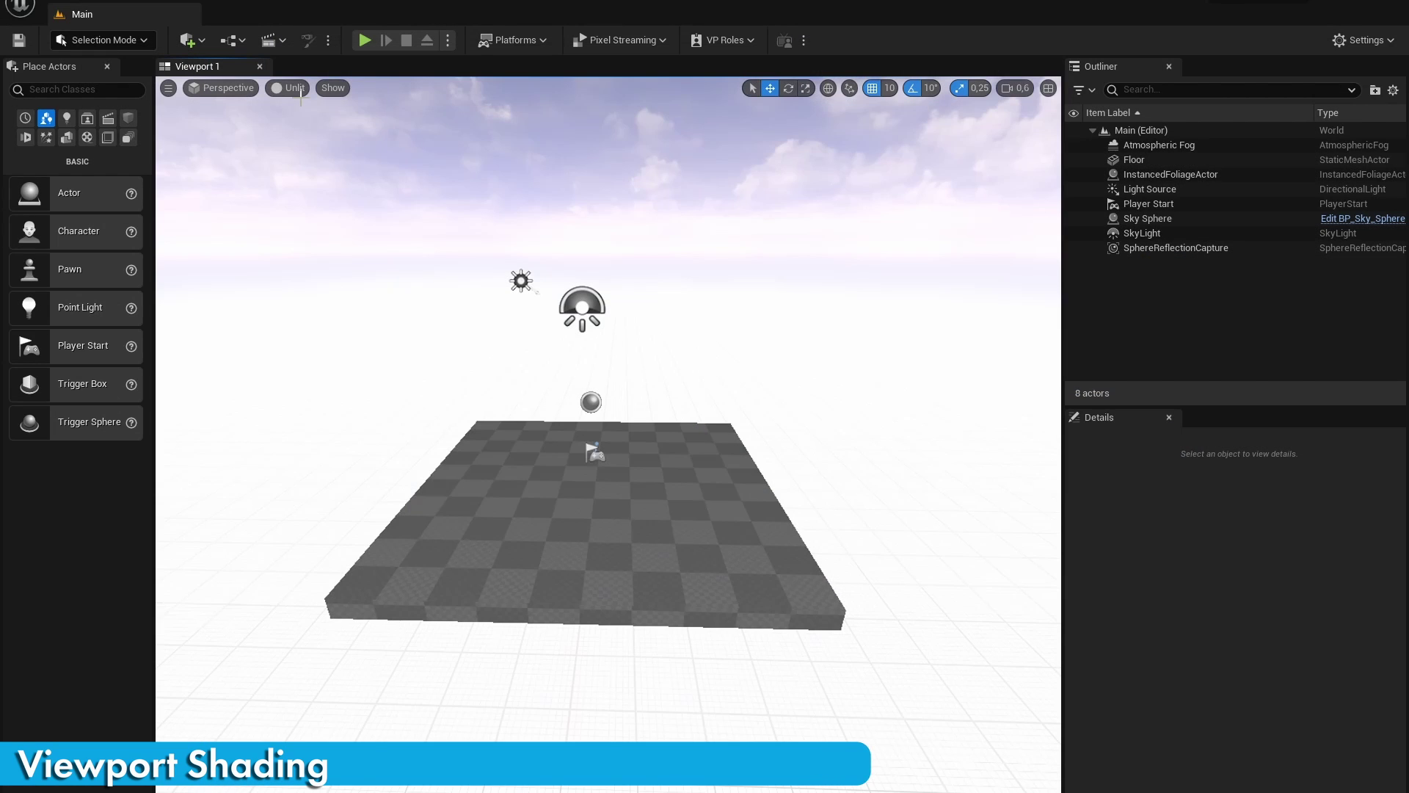
left_click(295, 89)
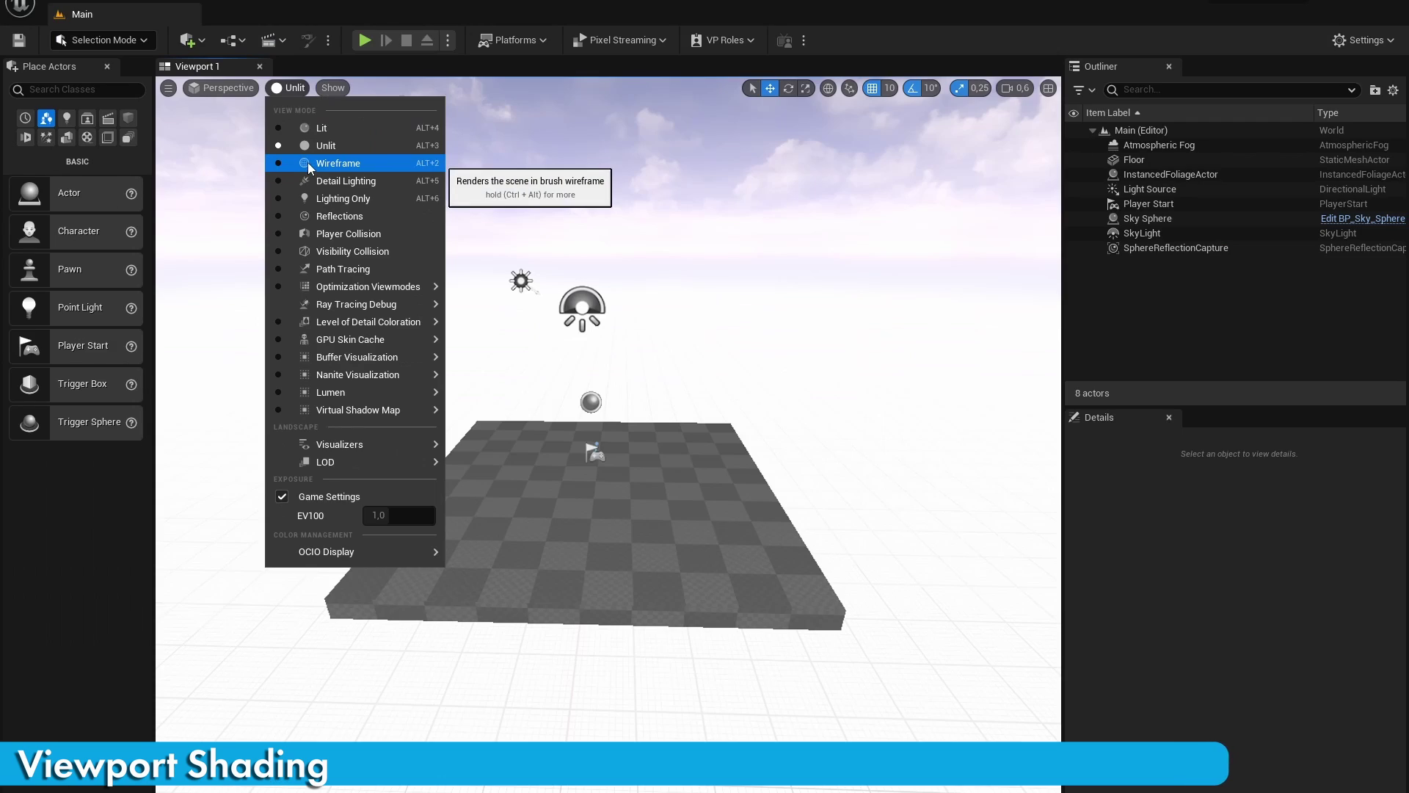
left_click(334, 171)
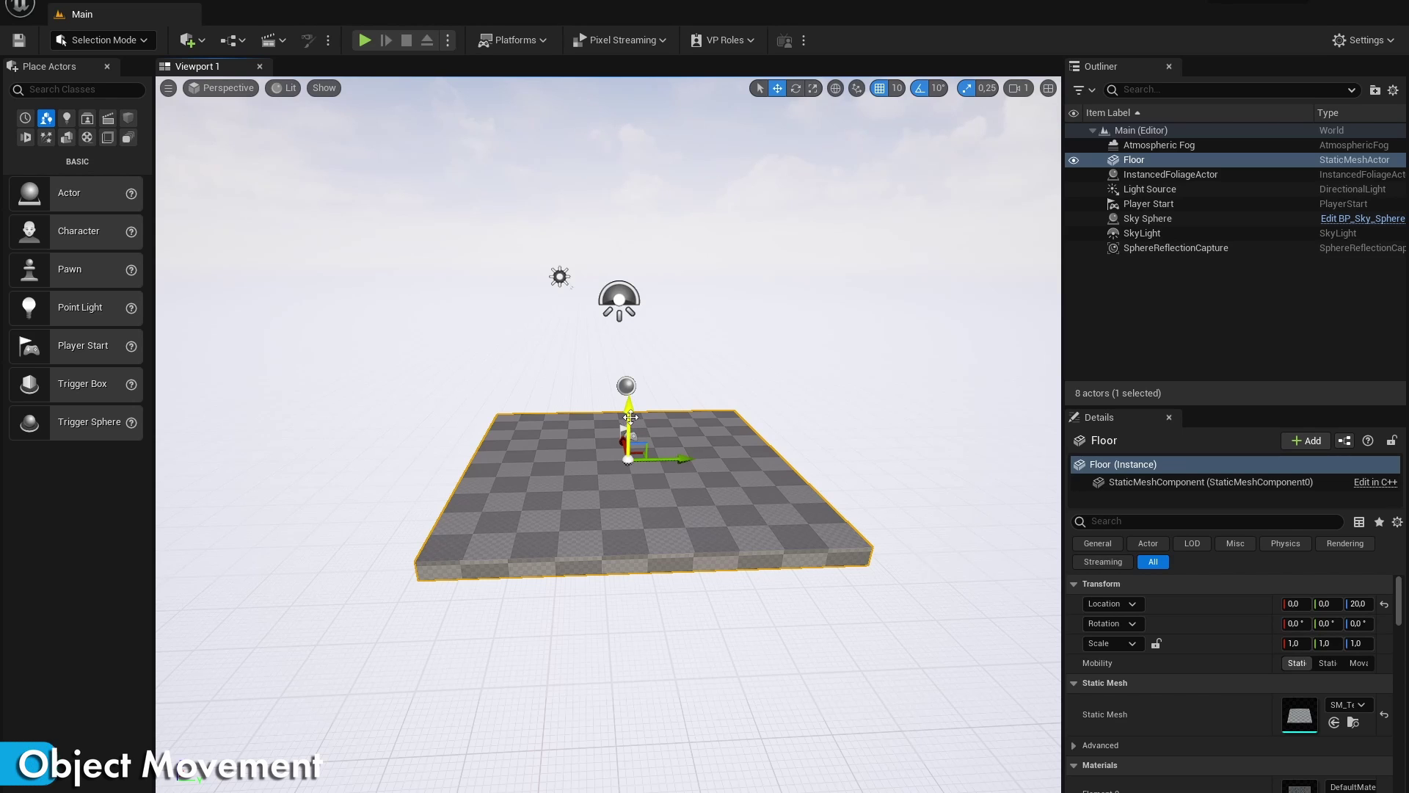
Try moving the Floor along its vertical axis and rotating it with rotation snapping on.
mouse_move(631, 417)
left_mouse_down()
mouse_move(628, 323)
mouse_move(625, 396)
left_mouse_up()
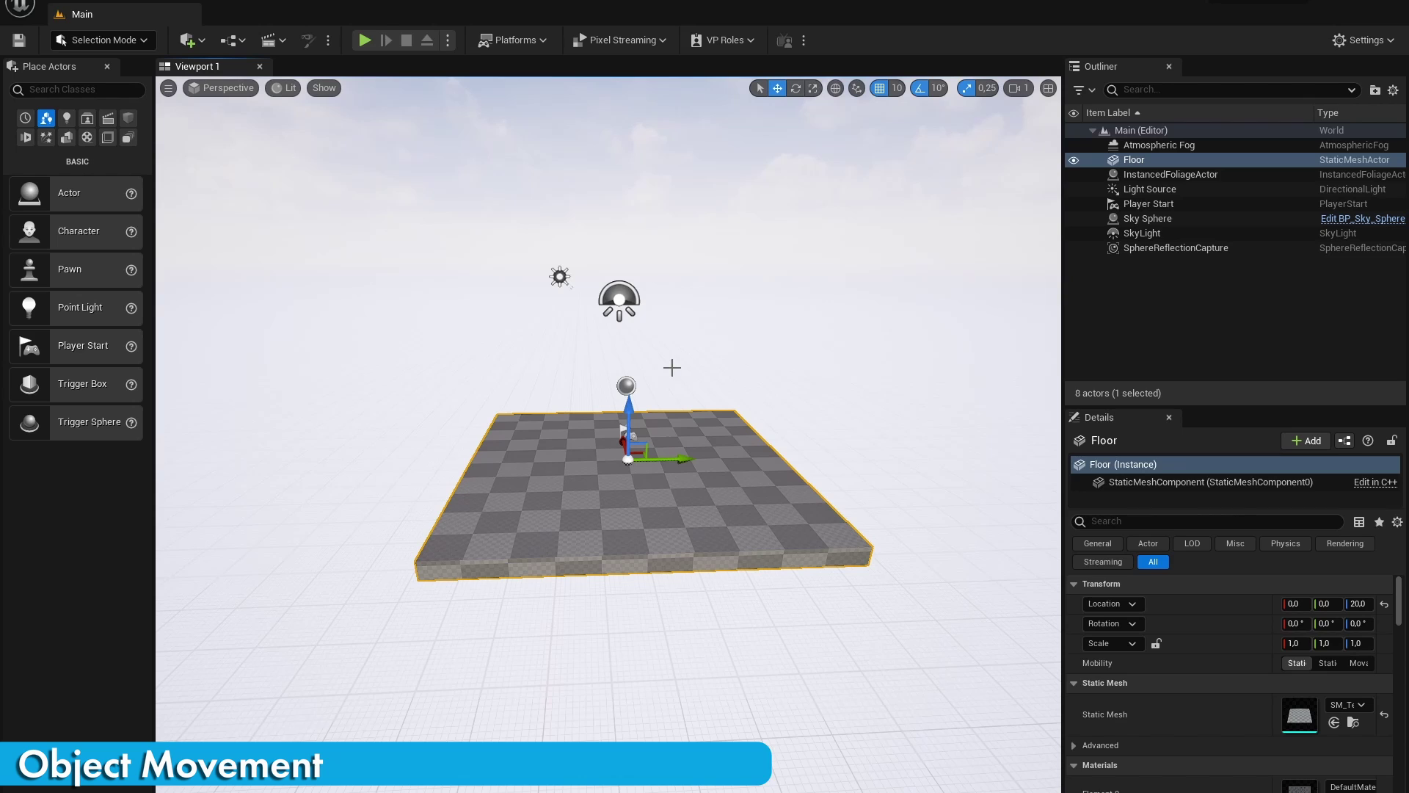
key("e")
left_click_drag(579, 403, 639, 470)
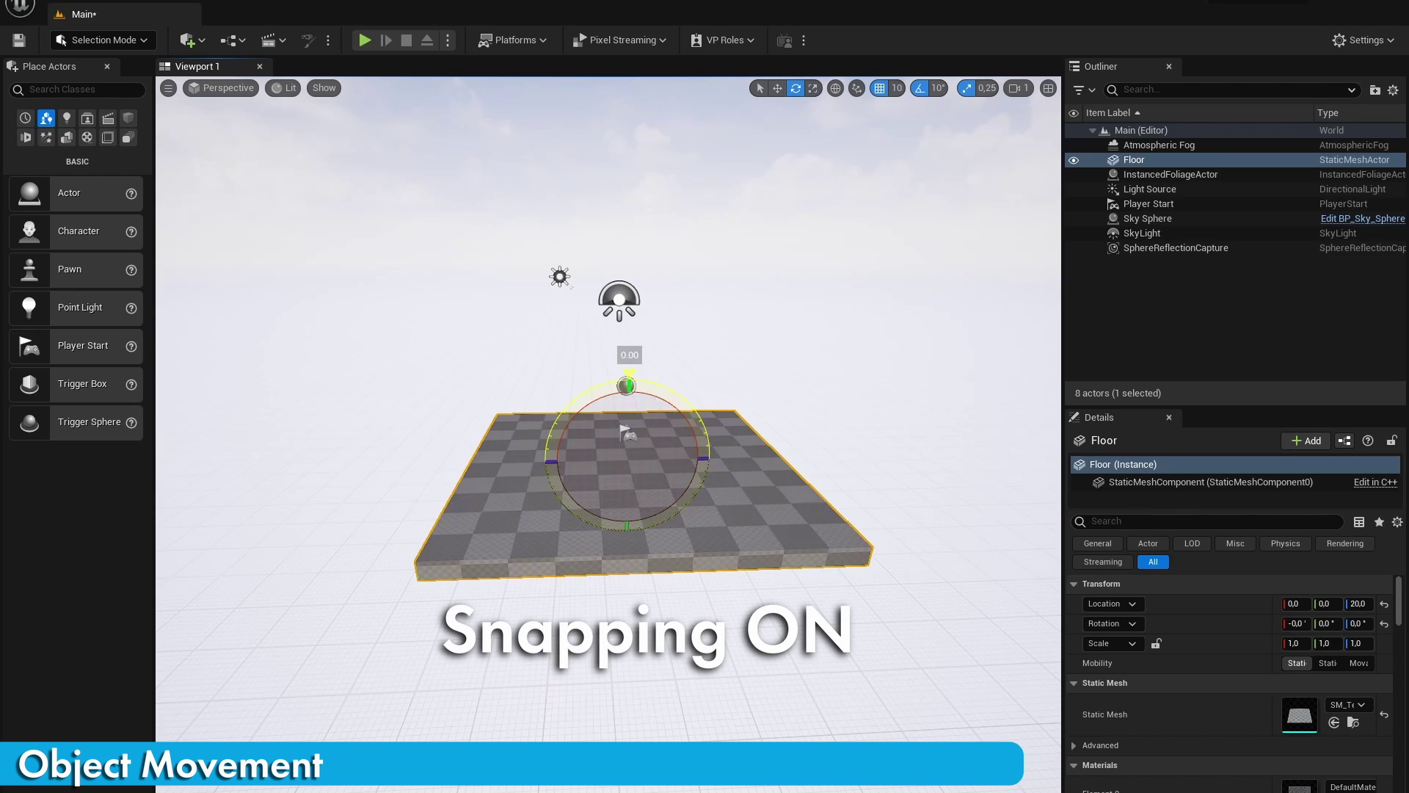
left_click_drag(626, 385, 561, 407)
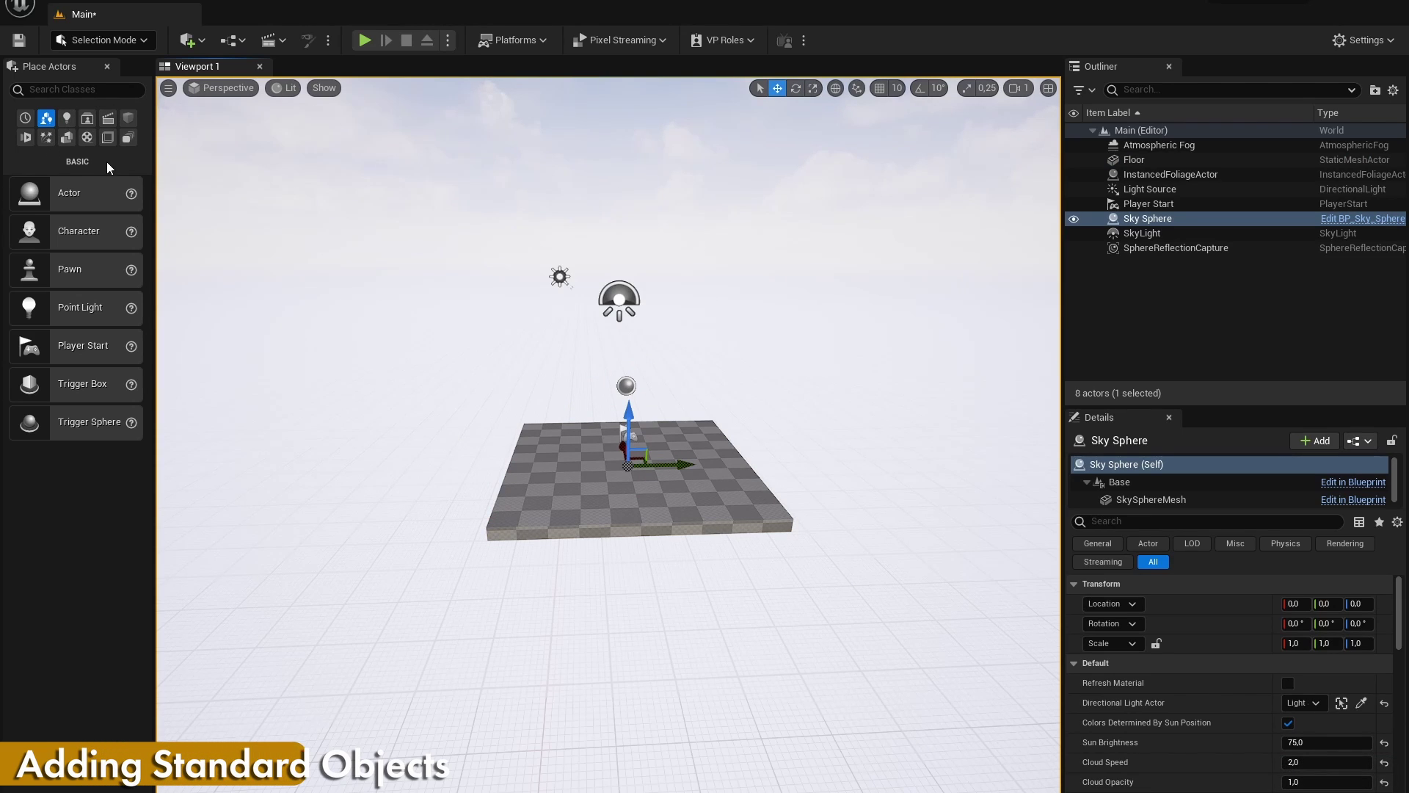
Widen the list of placeable actors and browse its Shapes category and the two categories after it.
left_click_drag(153, 163, 303, 162)
left_click(142, 118)
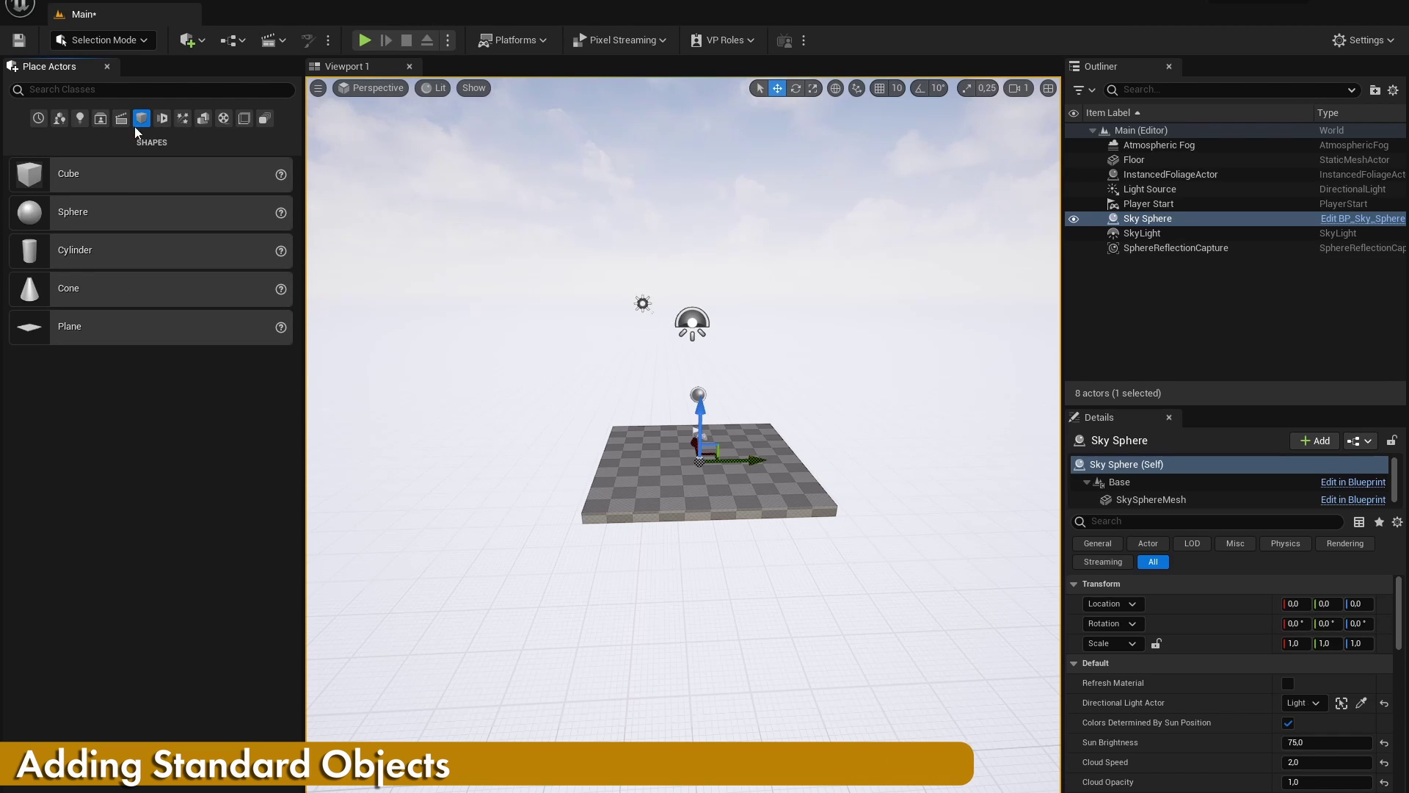
left_click(162, 118)
left_click(183, 118)
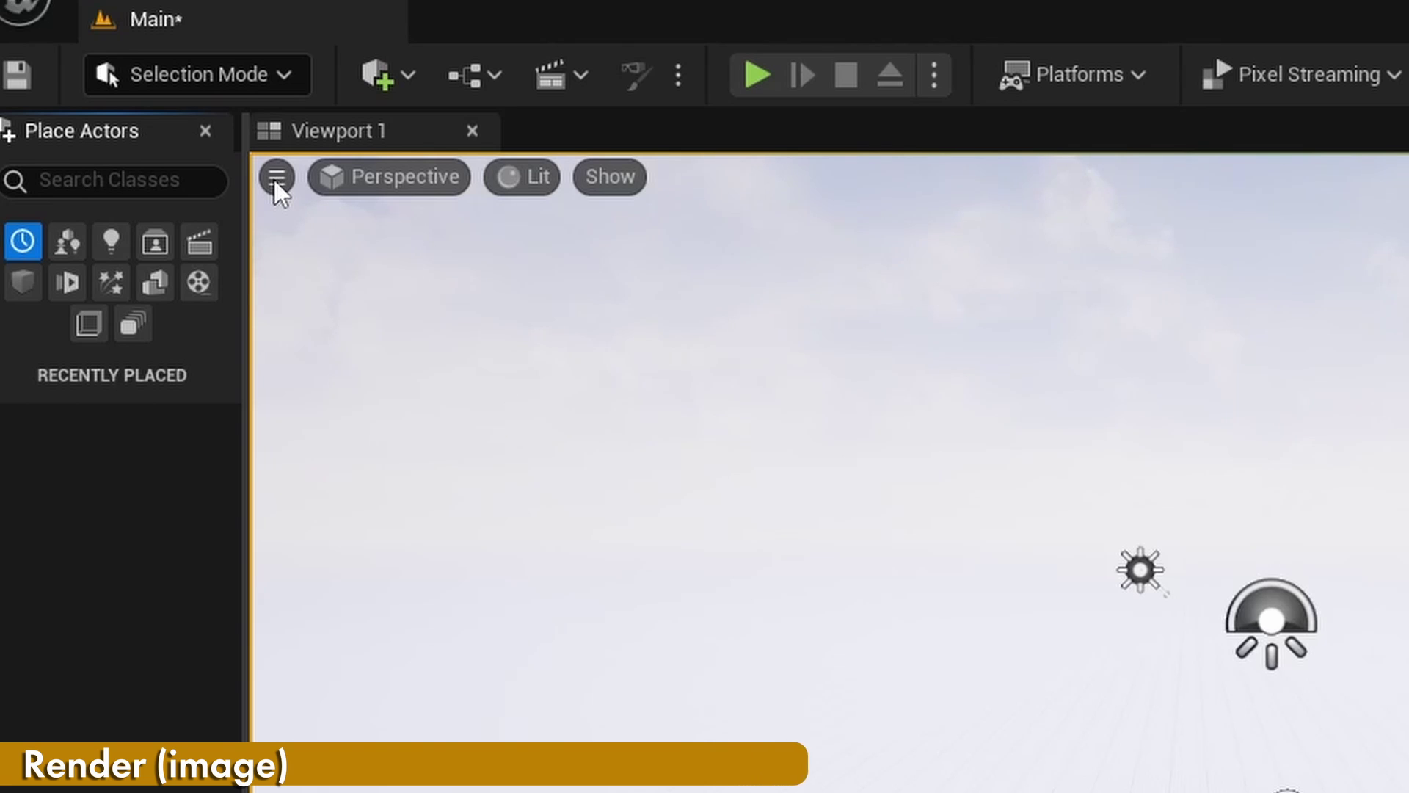
Capture a High Resolution Screenshot of the viewport with a size multiplier of 1.0.
left_click(140, 88)
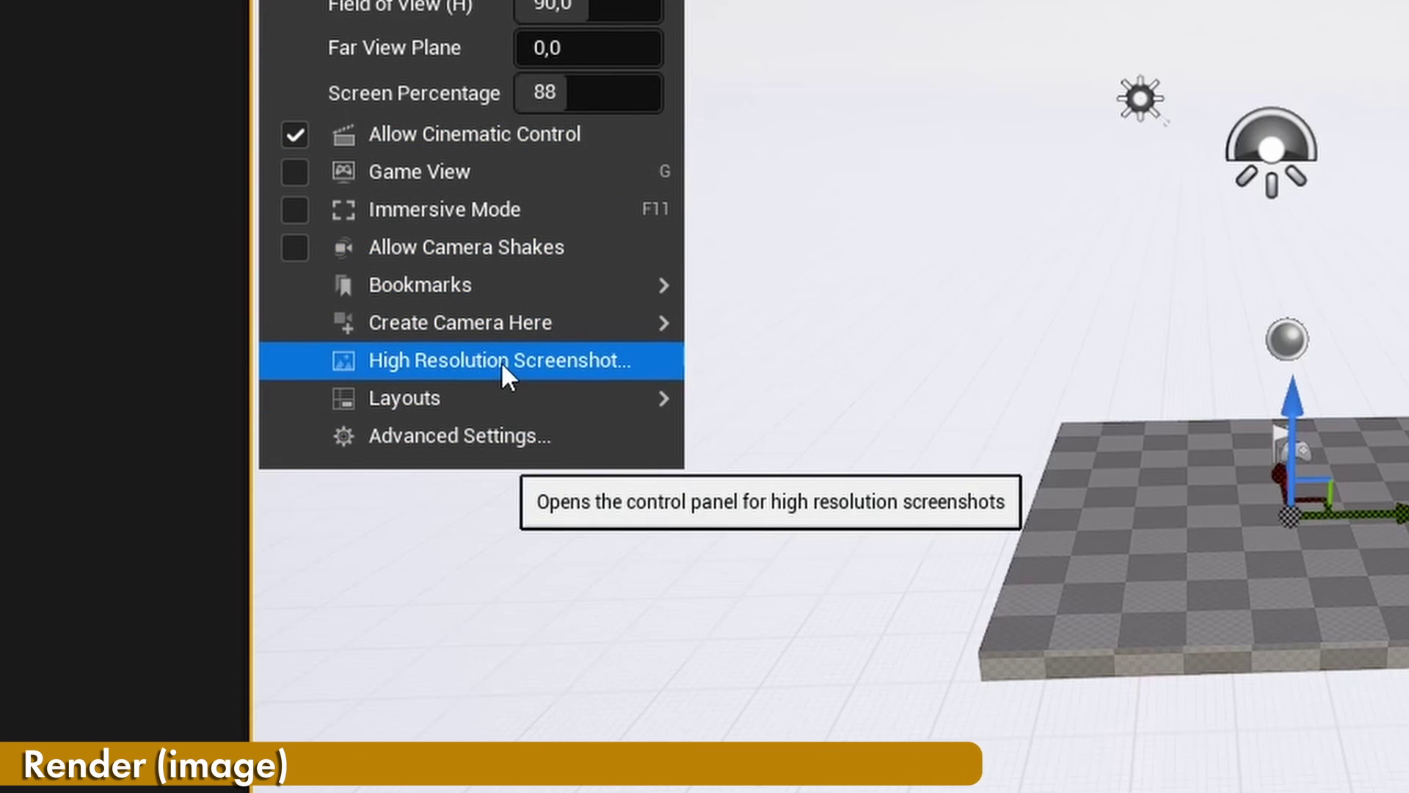
left_click(503, 364)
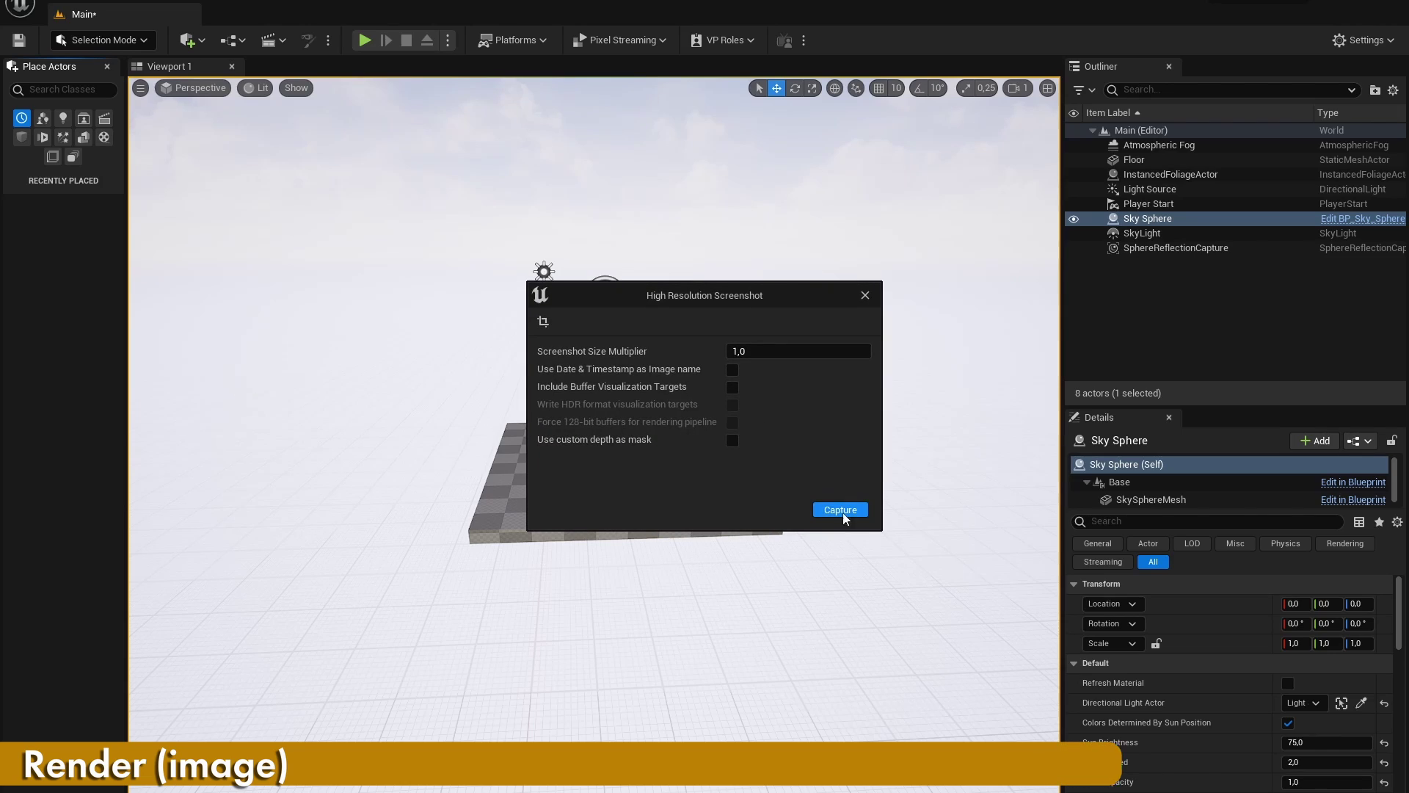
left_click(841, 509)
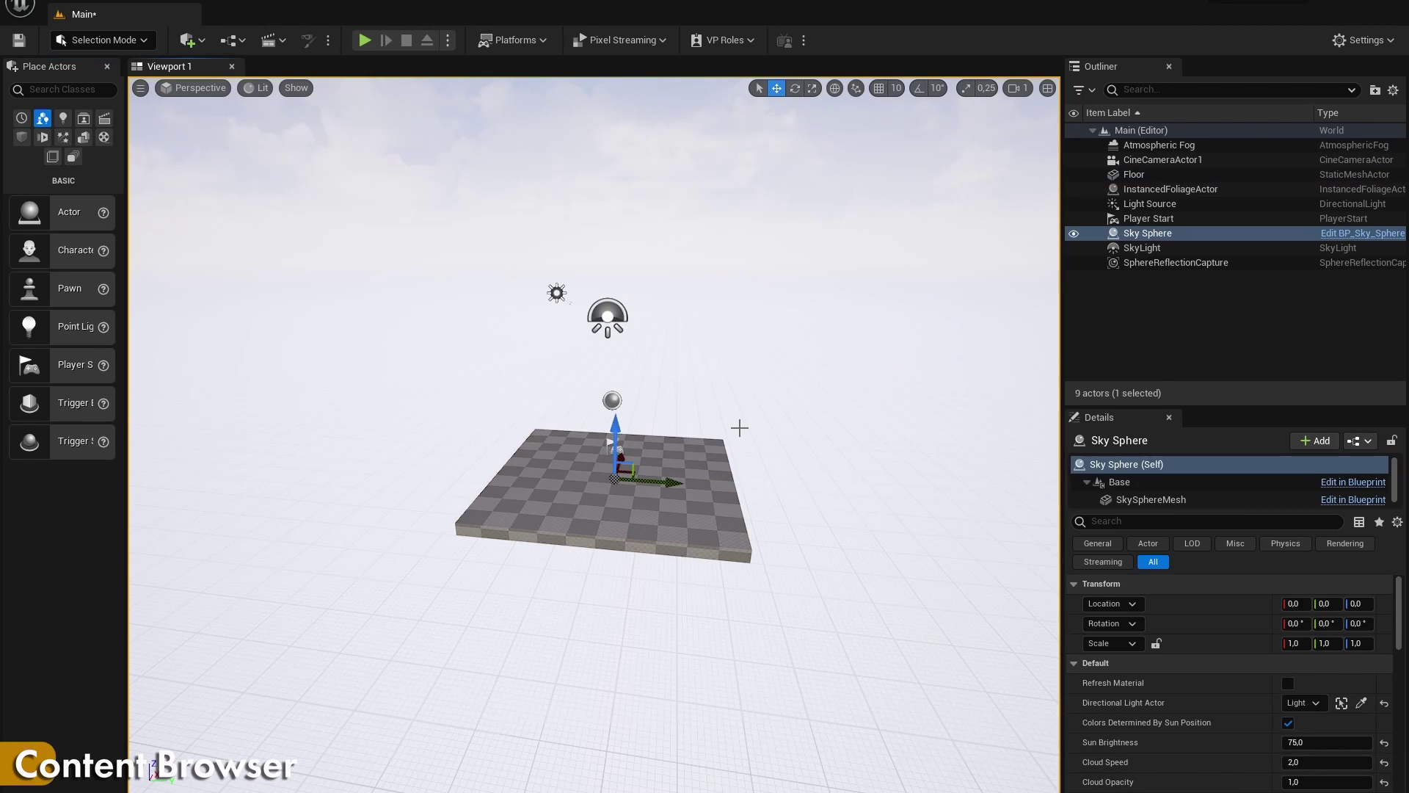
Look through the StarterContent folder in the Content Browser, return to Content and bring up its asset creation options.
key("ctrl+space")
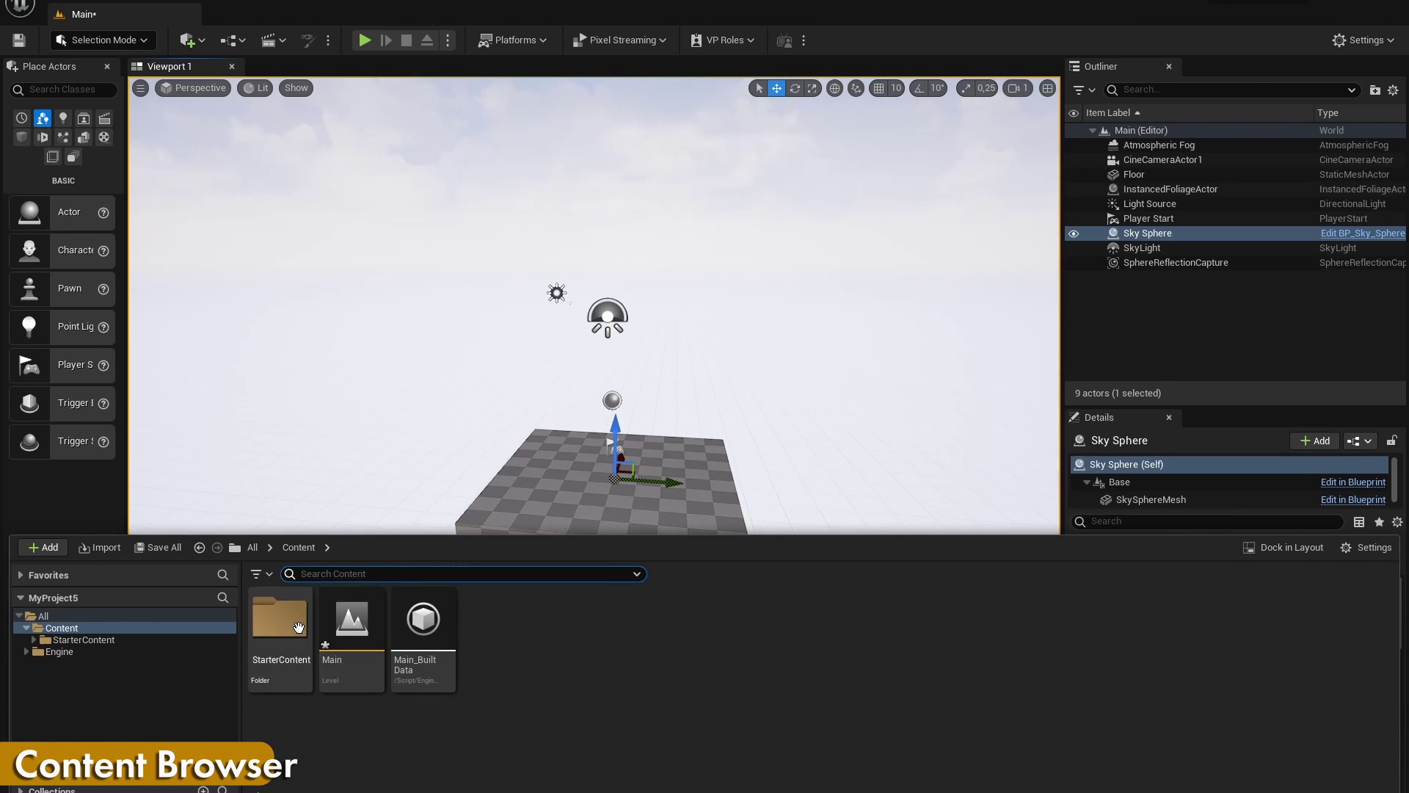
double_click(283, 640)
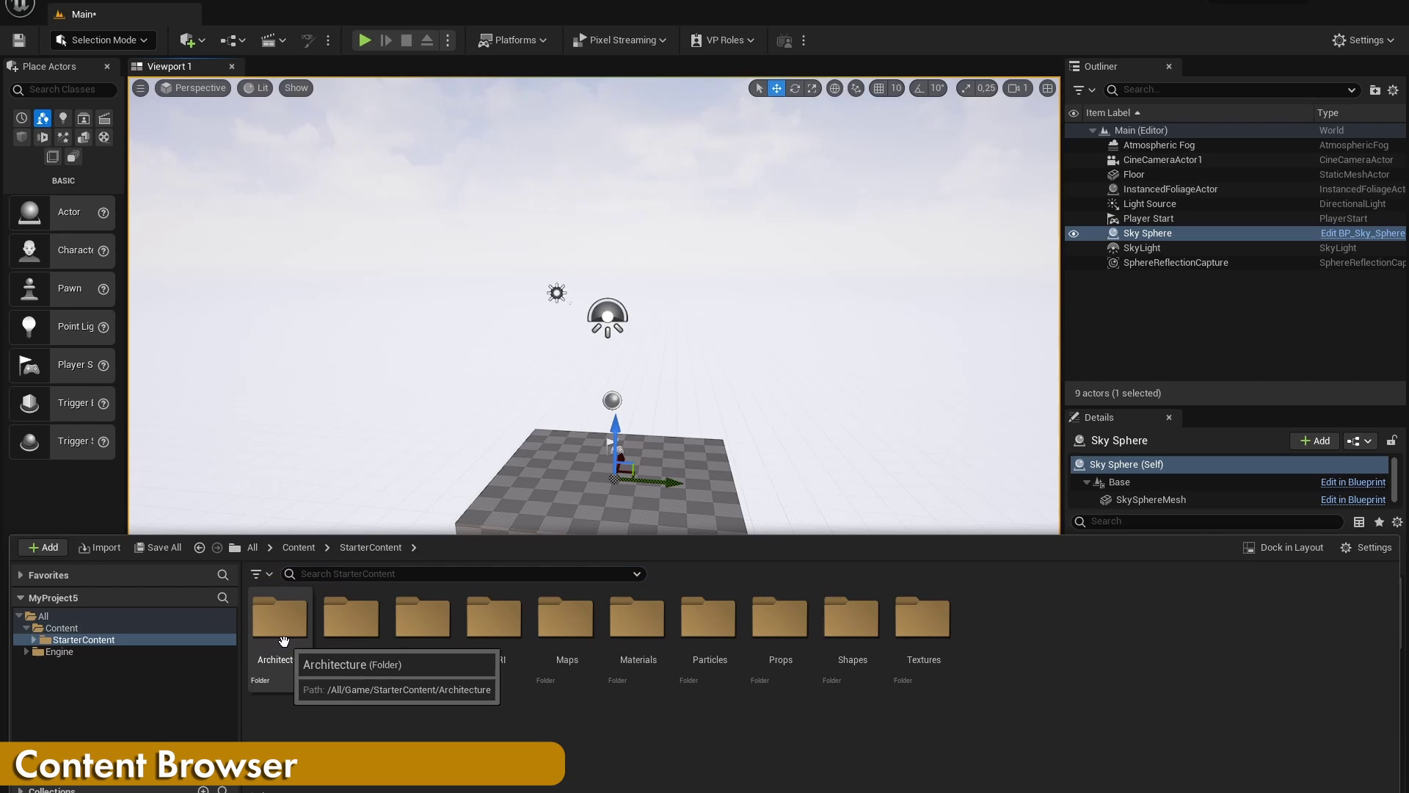
left_click(61, 627)
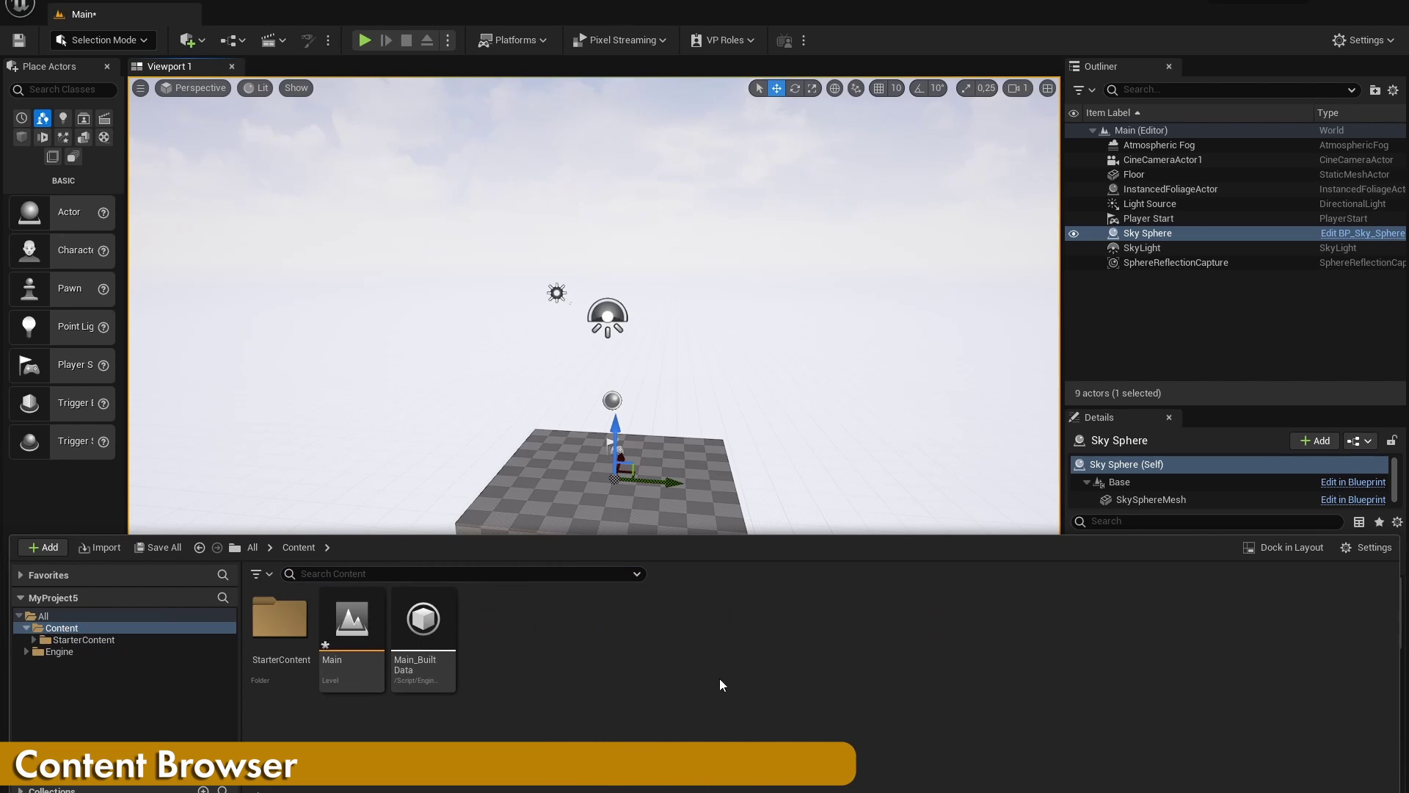
right_click(719, 680)
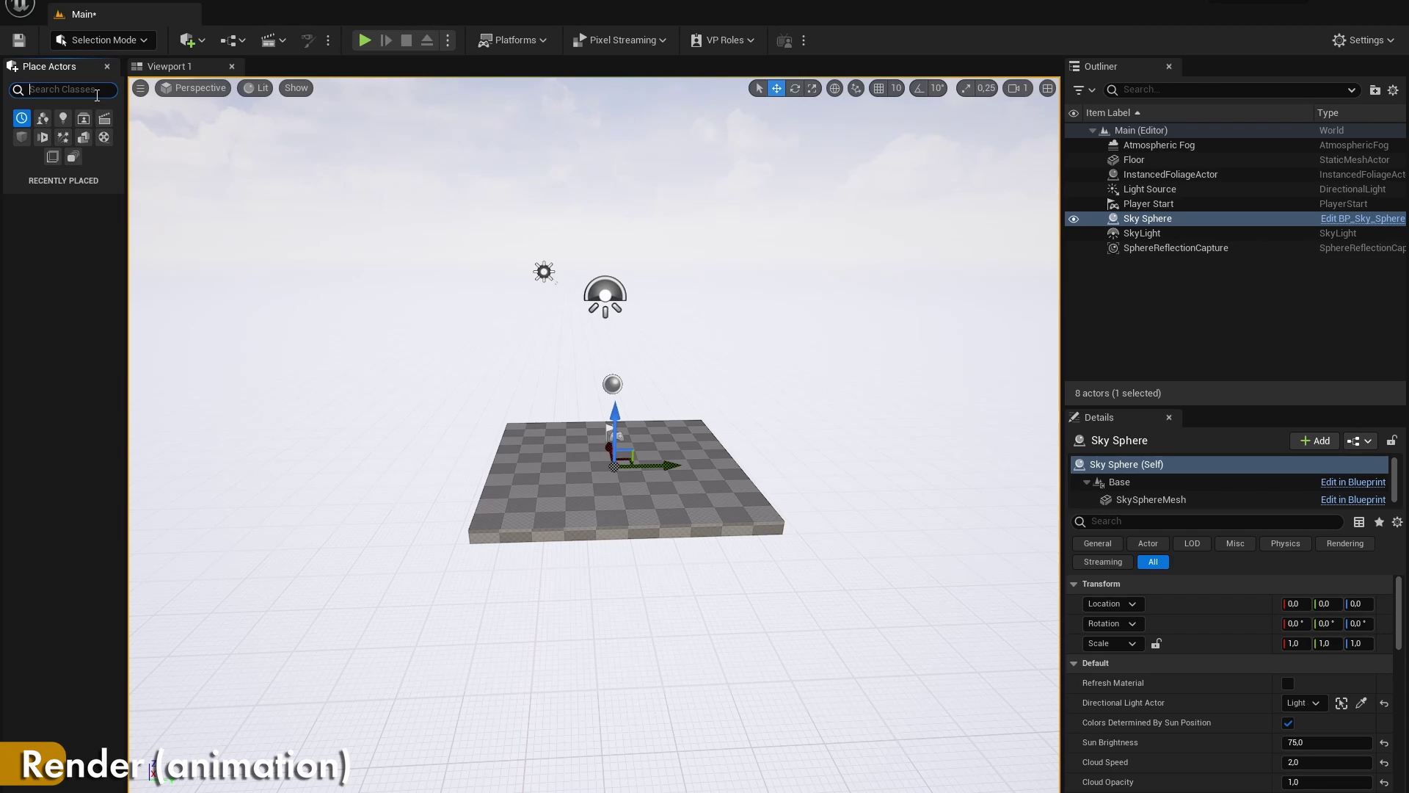
Search the placeable actors for "camera", place a Cine Camera Actor above the floor and reposition it.
type("amera")
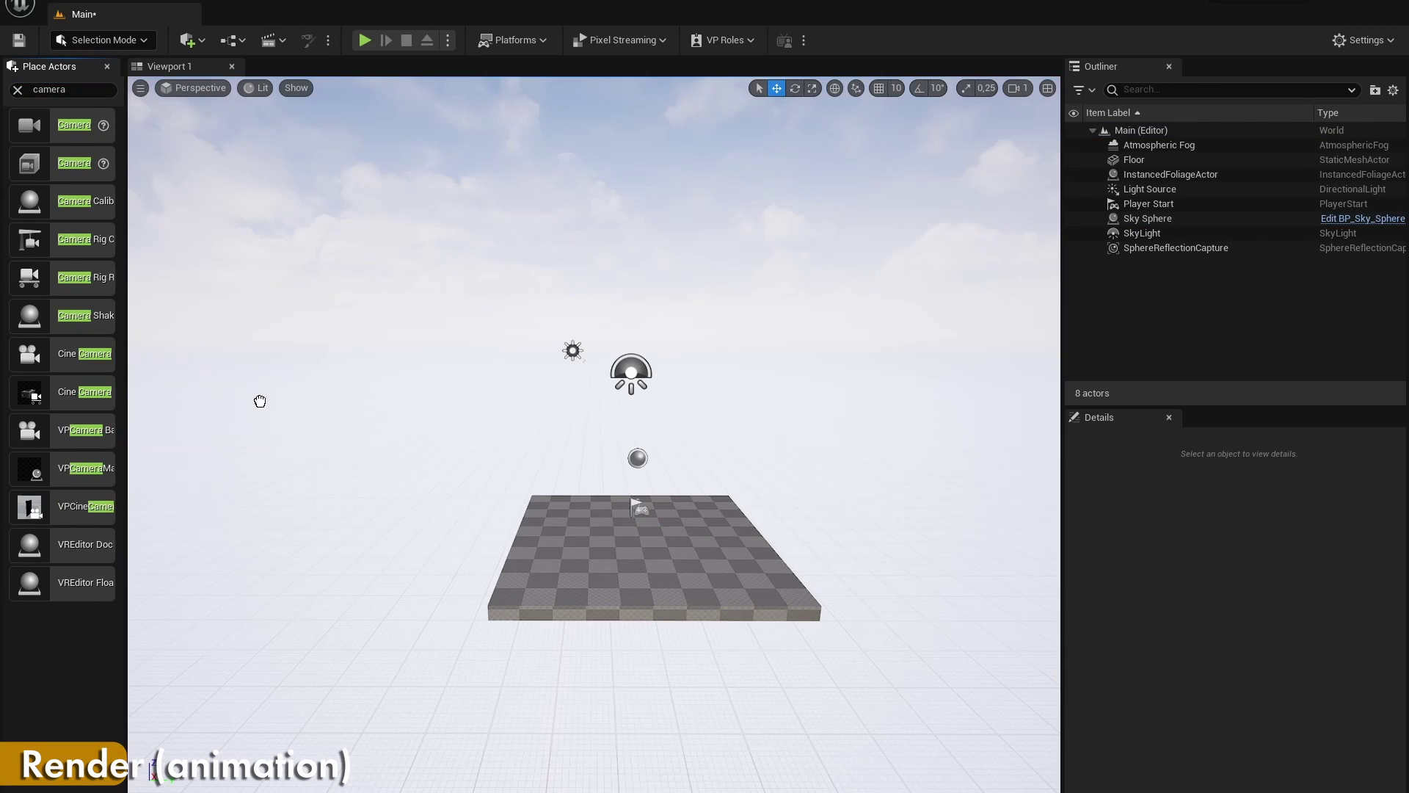
left_click_drag(635, 535, 650, 540)
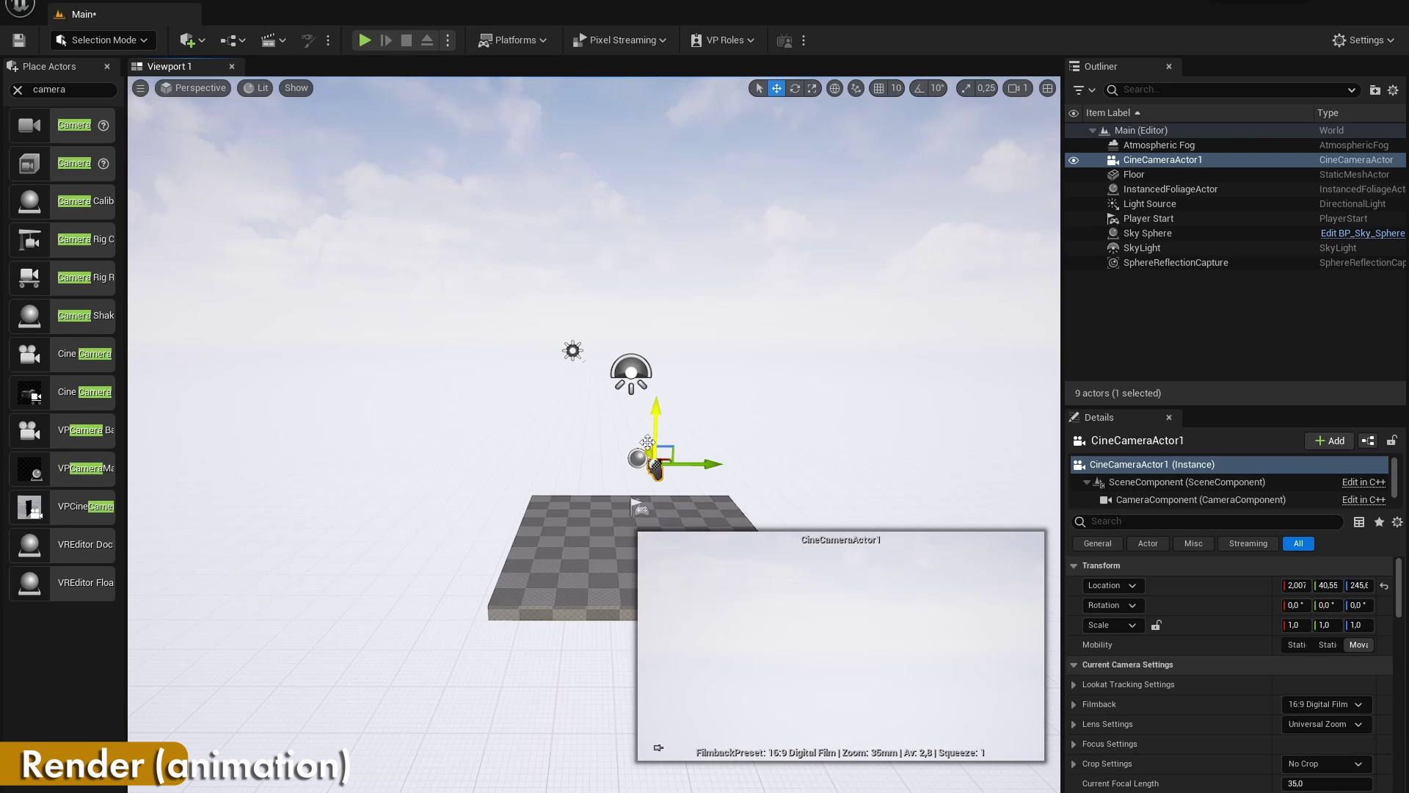
left_click_drag(664, 485, 696, 565)
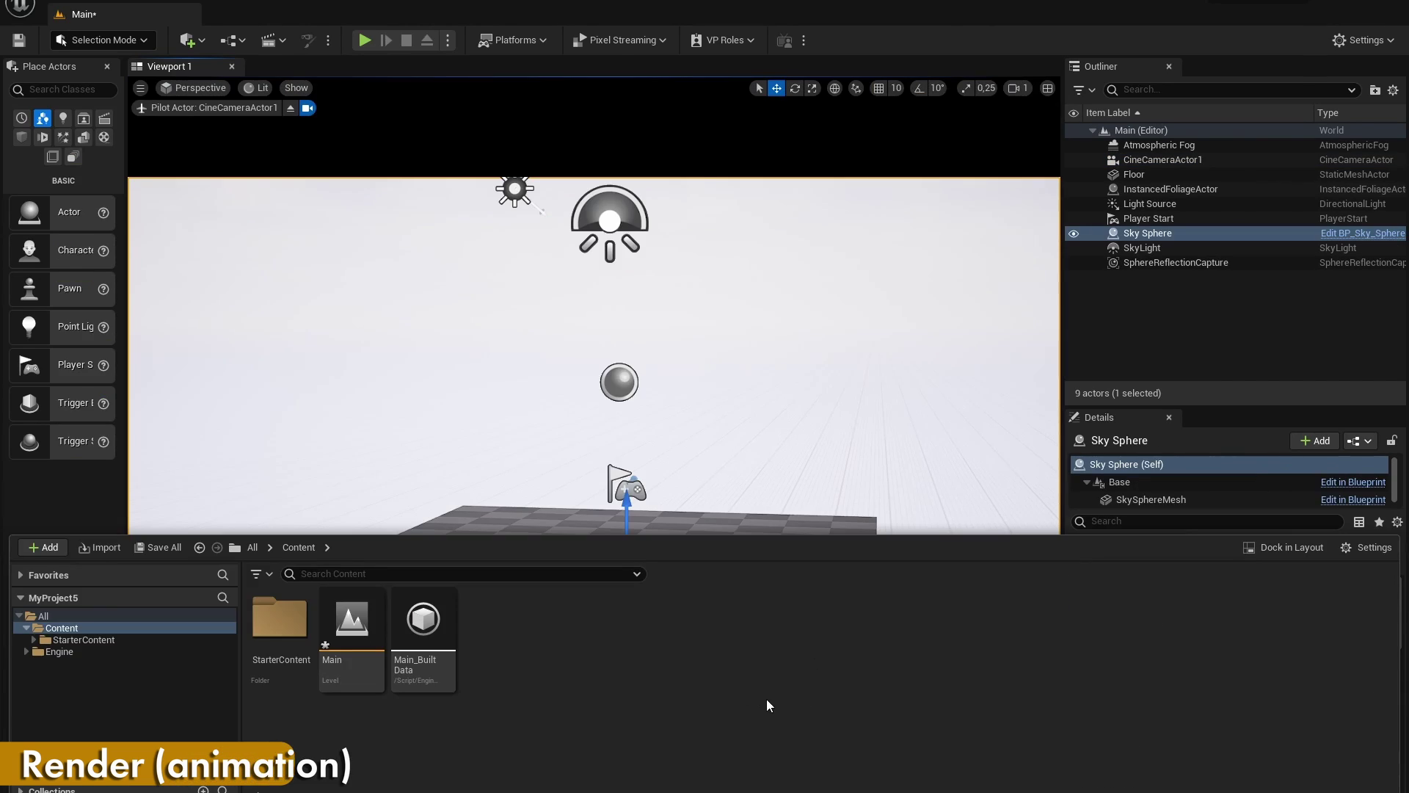
Create a Level Sequence with its default name in the Content folder and open it for editing.
right_click(766, 699)
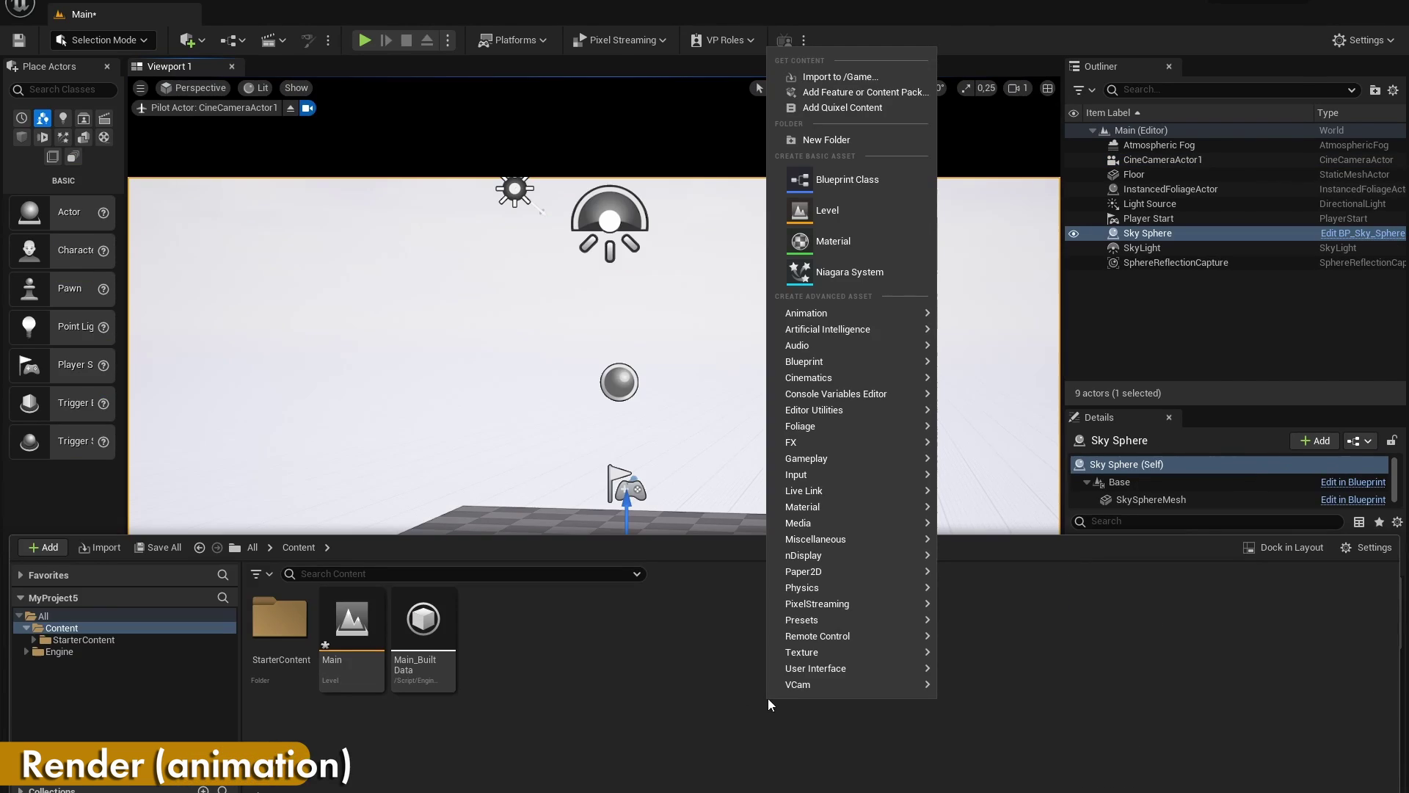
mouse_move(844, 378)
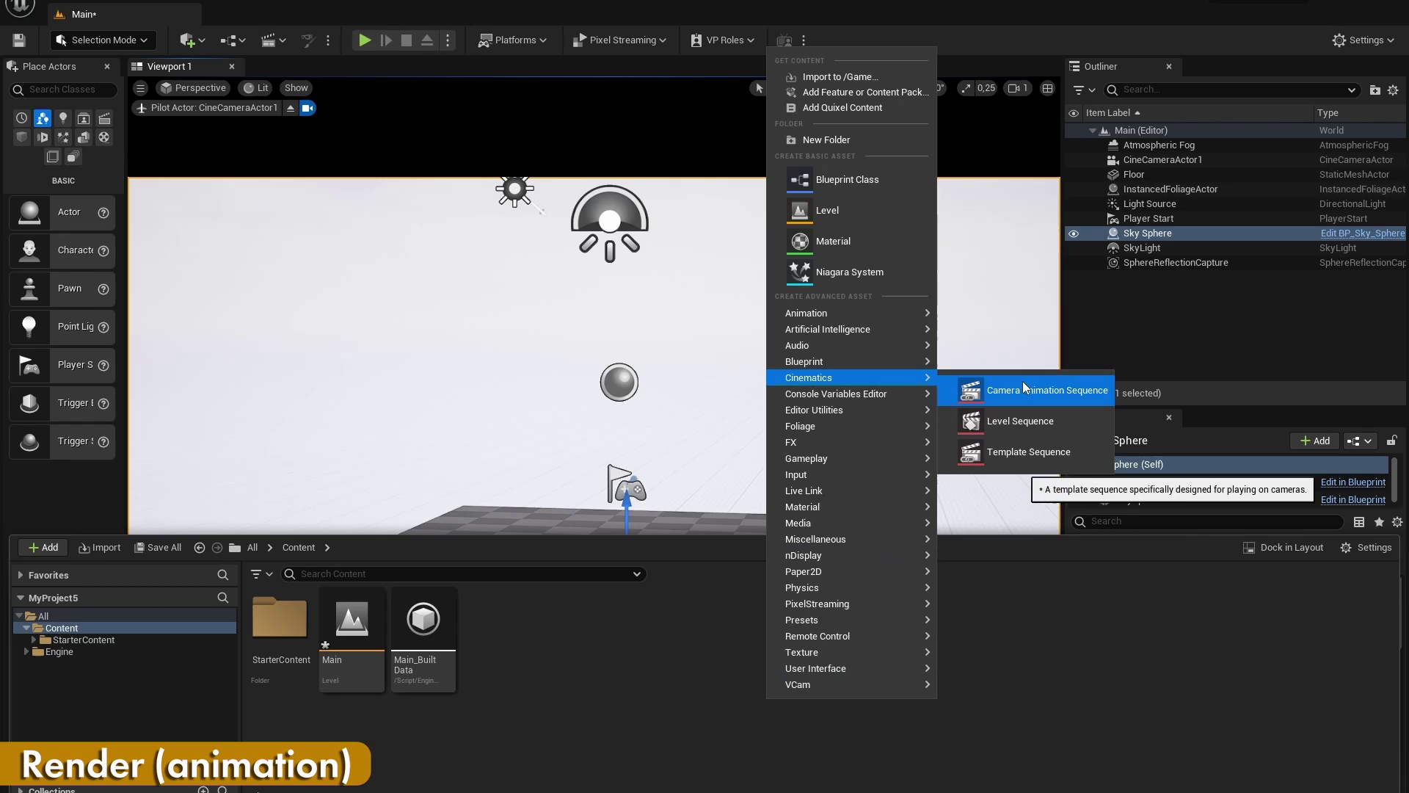
left_click(1042, 429)
key("Return")
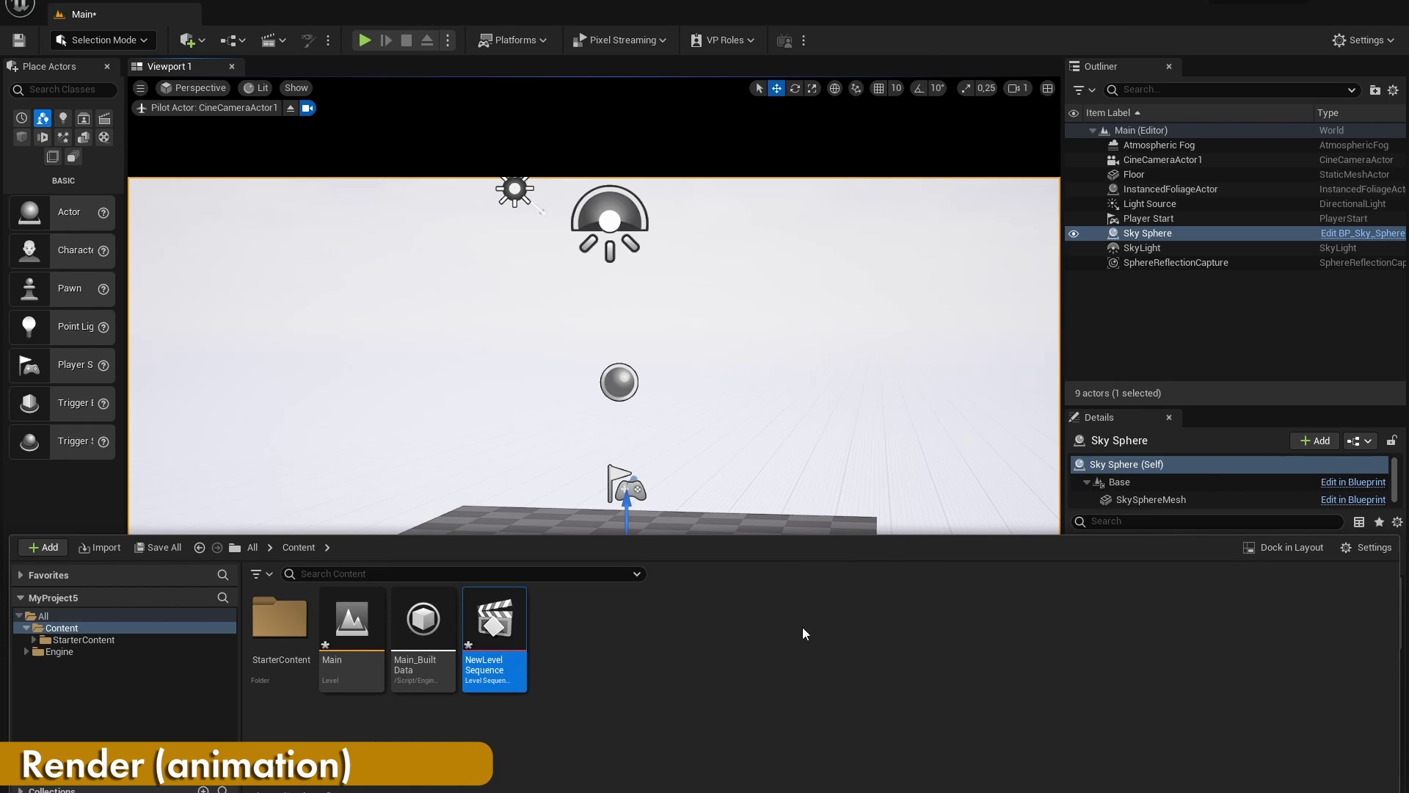
double_click(518, 639)
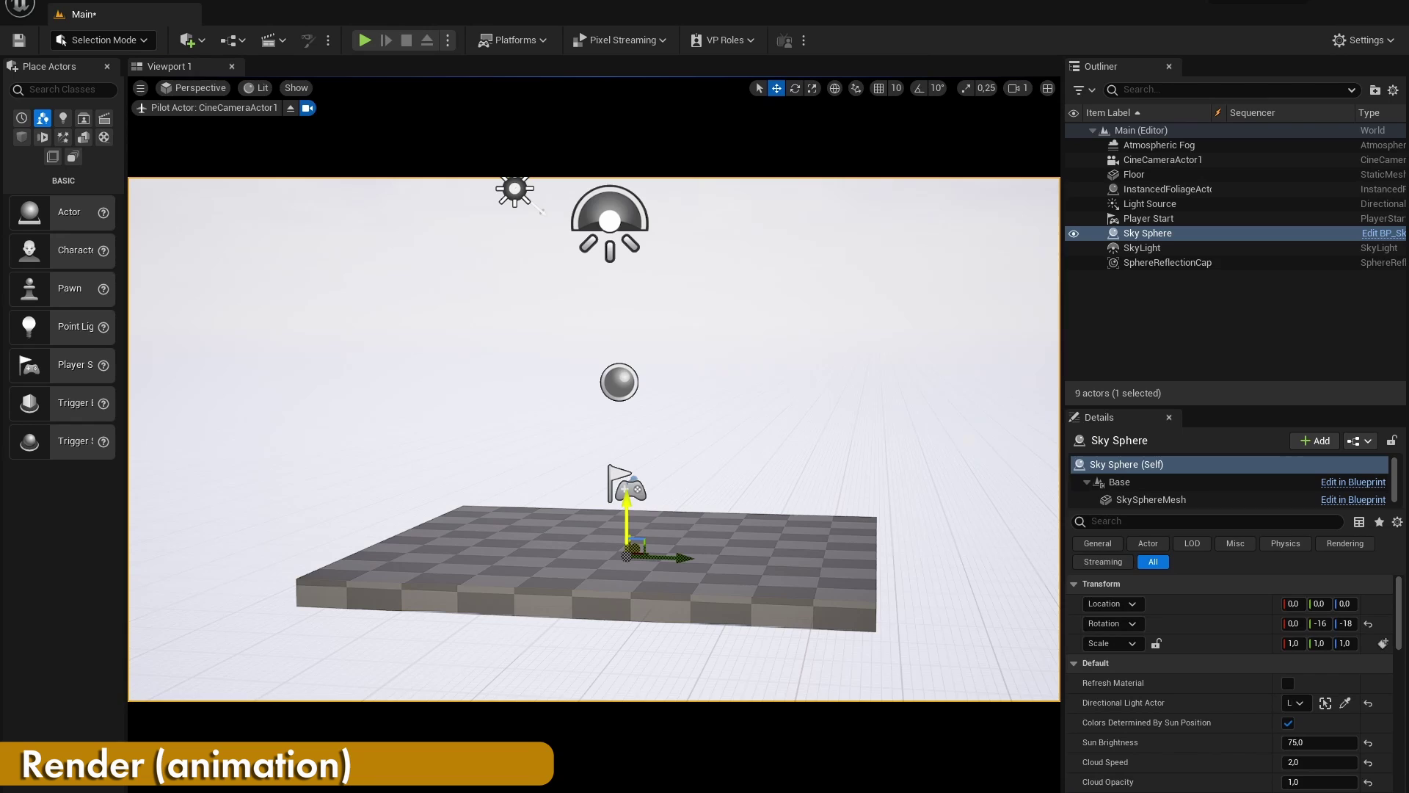
Add CineCameraActor1 to the level sequence in Sequencer and expand its Transform track.
left_click_drag(653, 380, 678, 320)
left_click_drag(1163, 160, 504, 438)
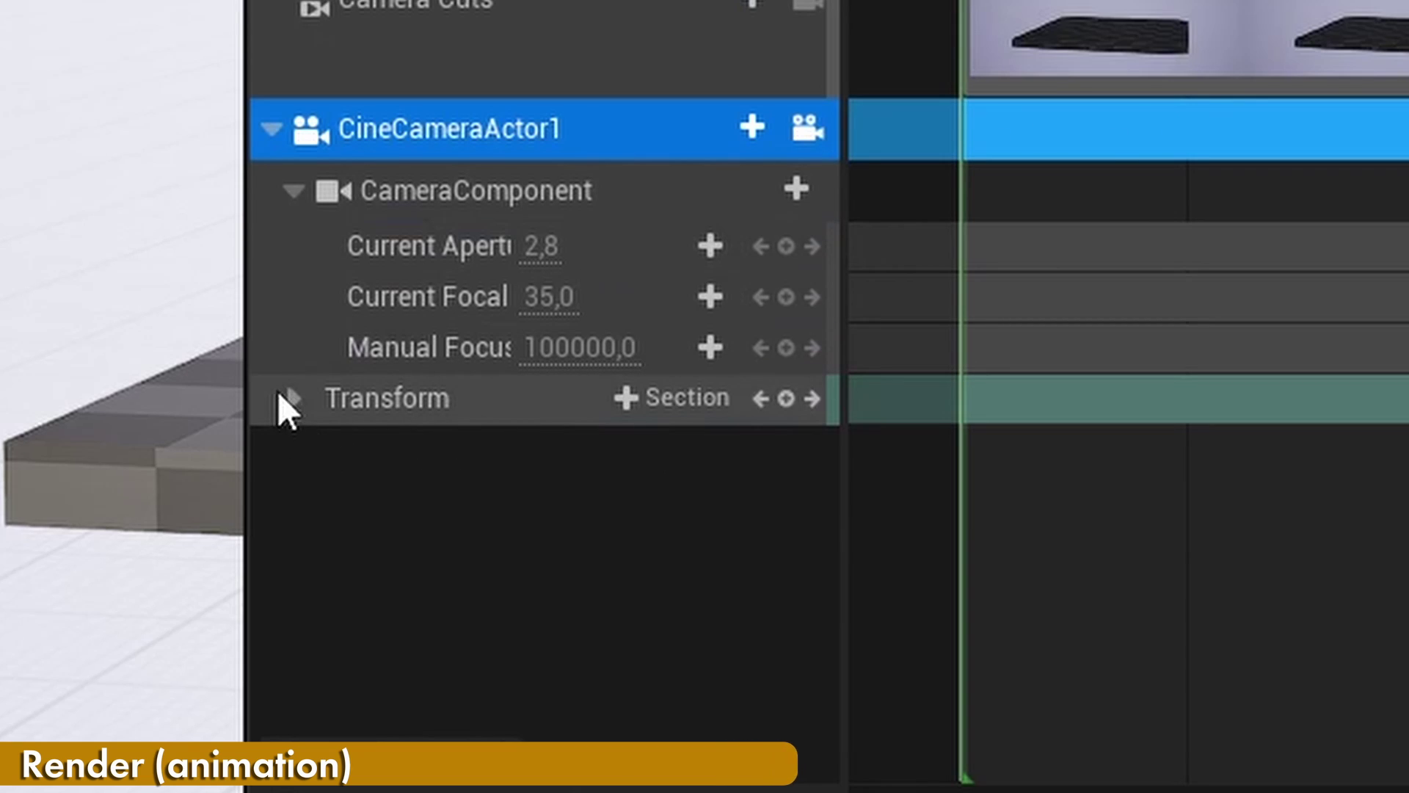
left_click(286, 398)
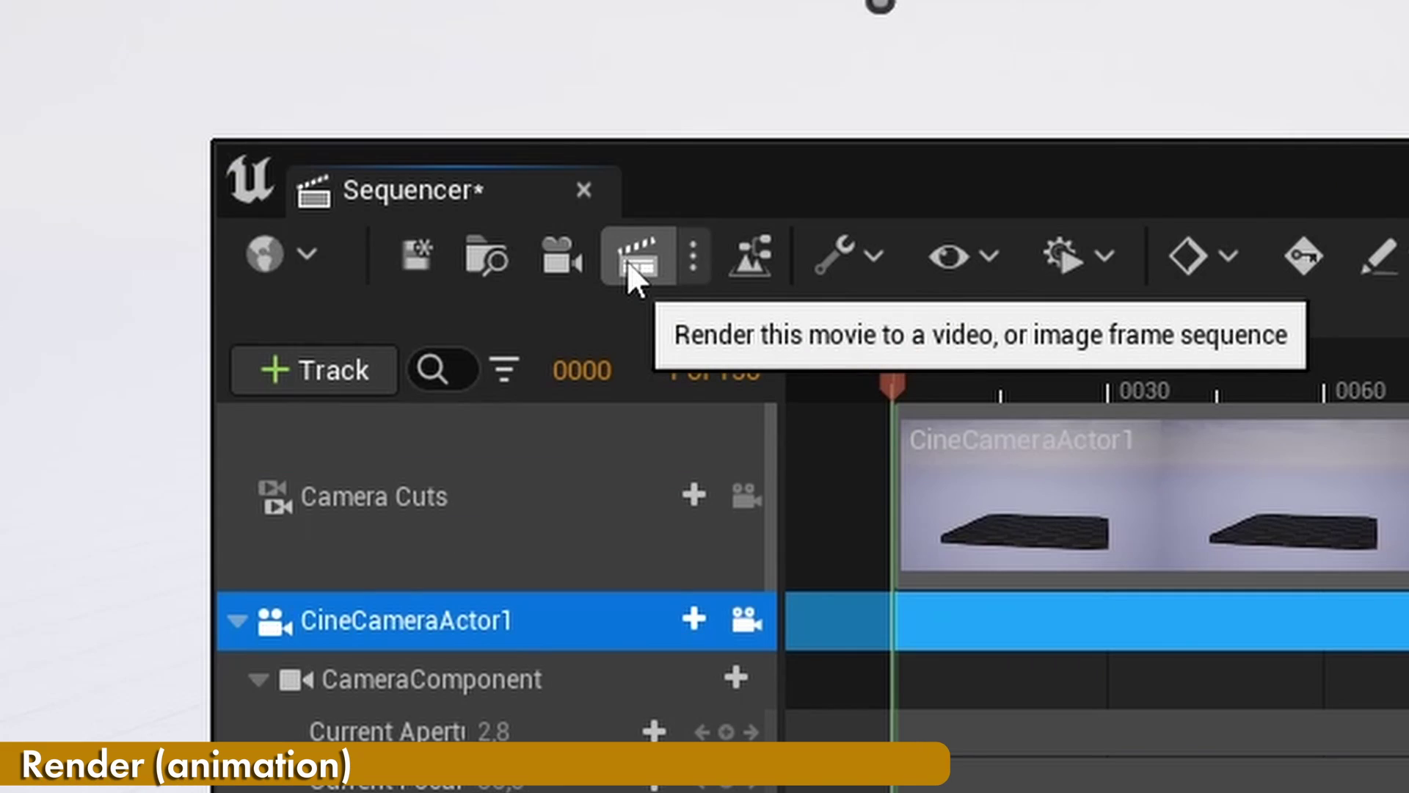
Send the level sequence to the Movie Render Queue and open its render configuration.
left_click(524, 351)
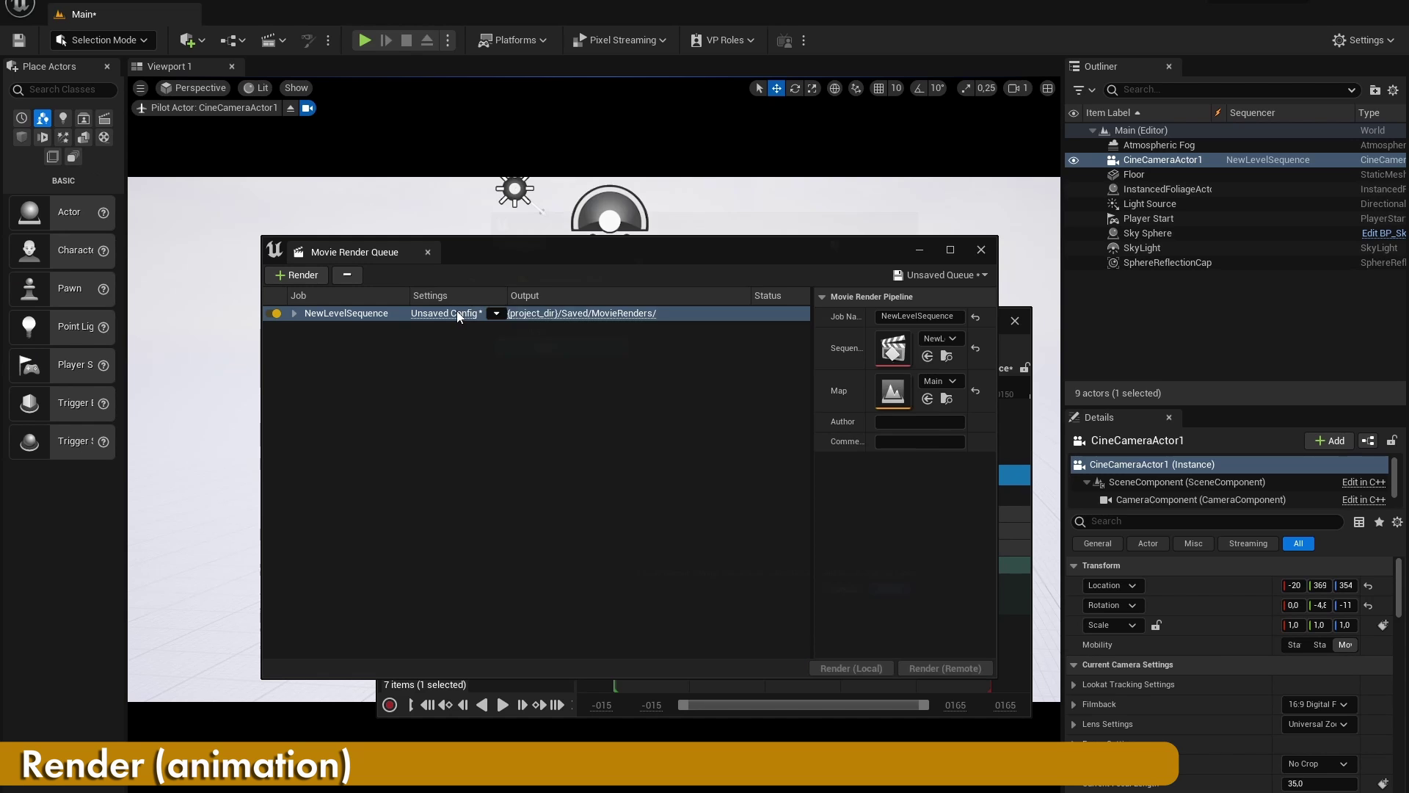
left_click(624, 270)
left_click(497, 213)
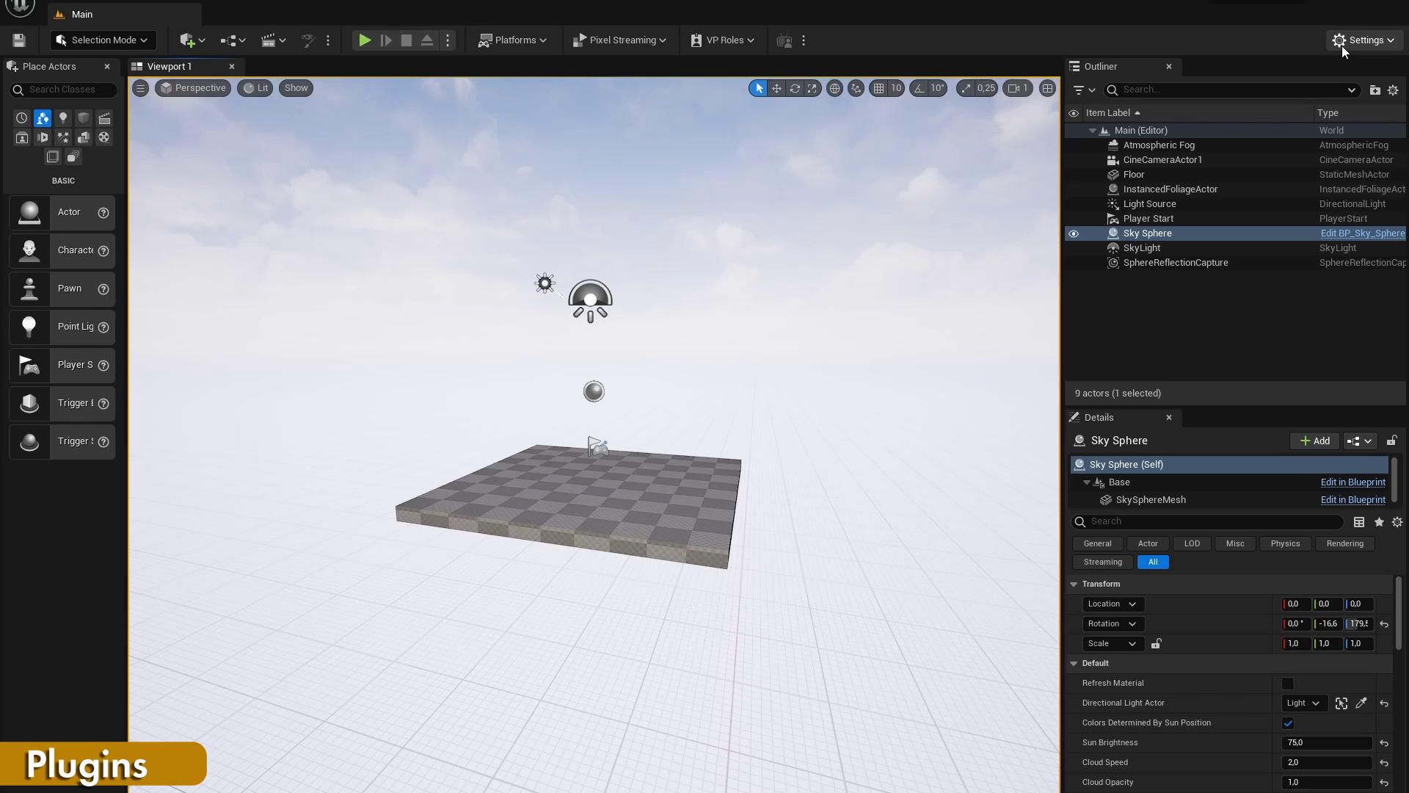
Open the plugin manager, look through the available plugins, search for "procedural" and close the manager.
left_click(1364, 40)
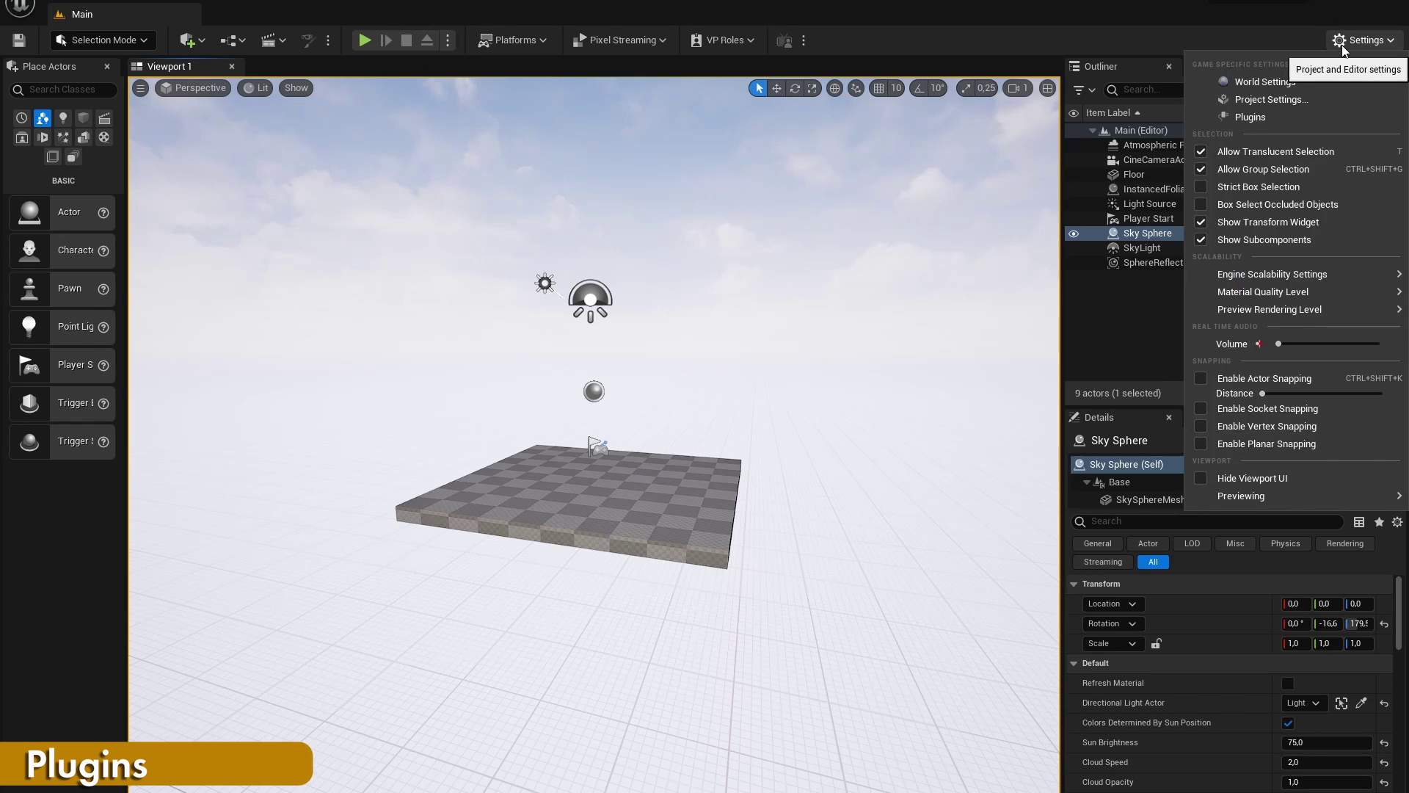
left_click(1321, 116)
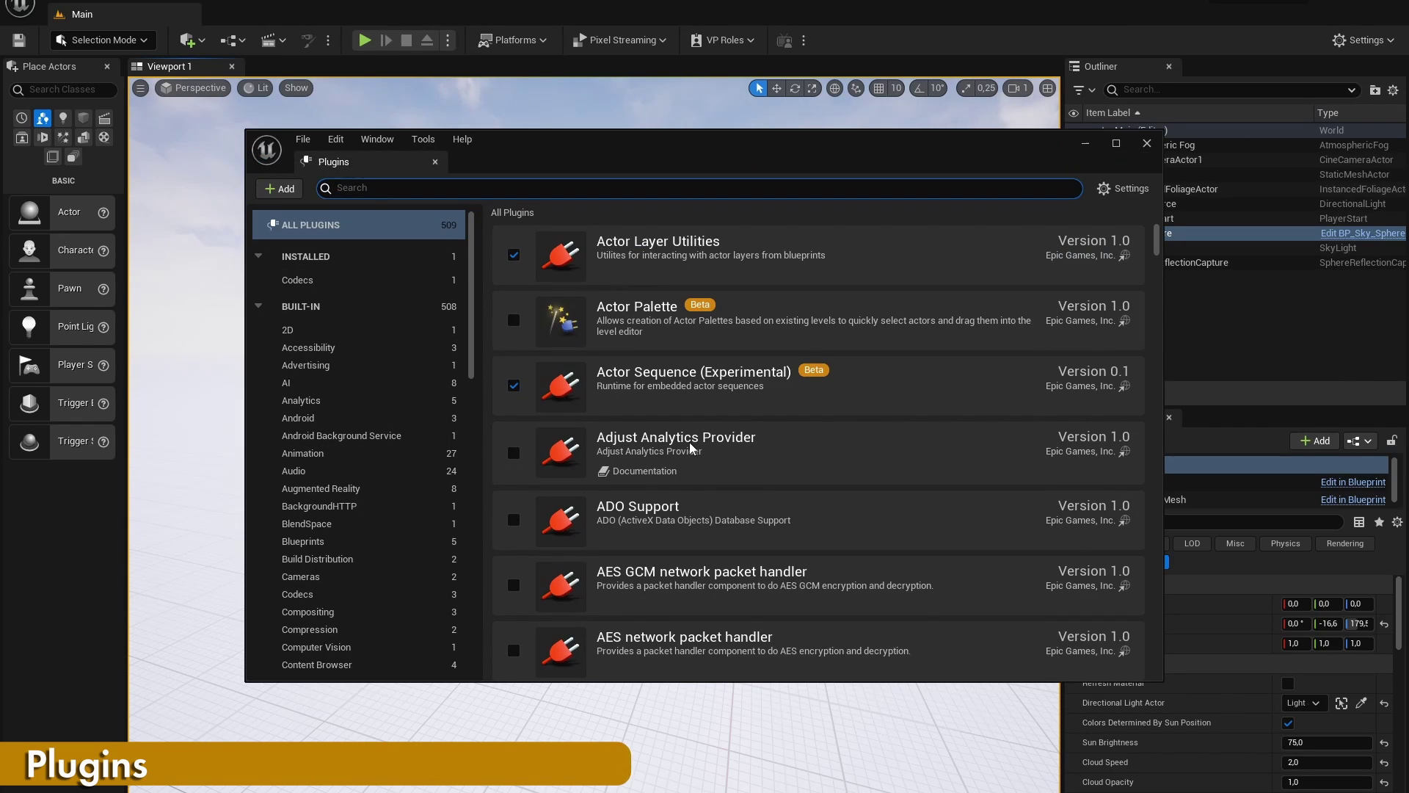
scroll(690, 448, "down", 4)
scroll(693, 454, "up", 4)
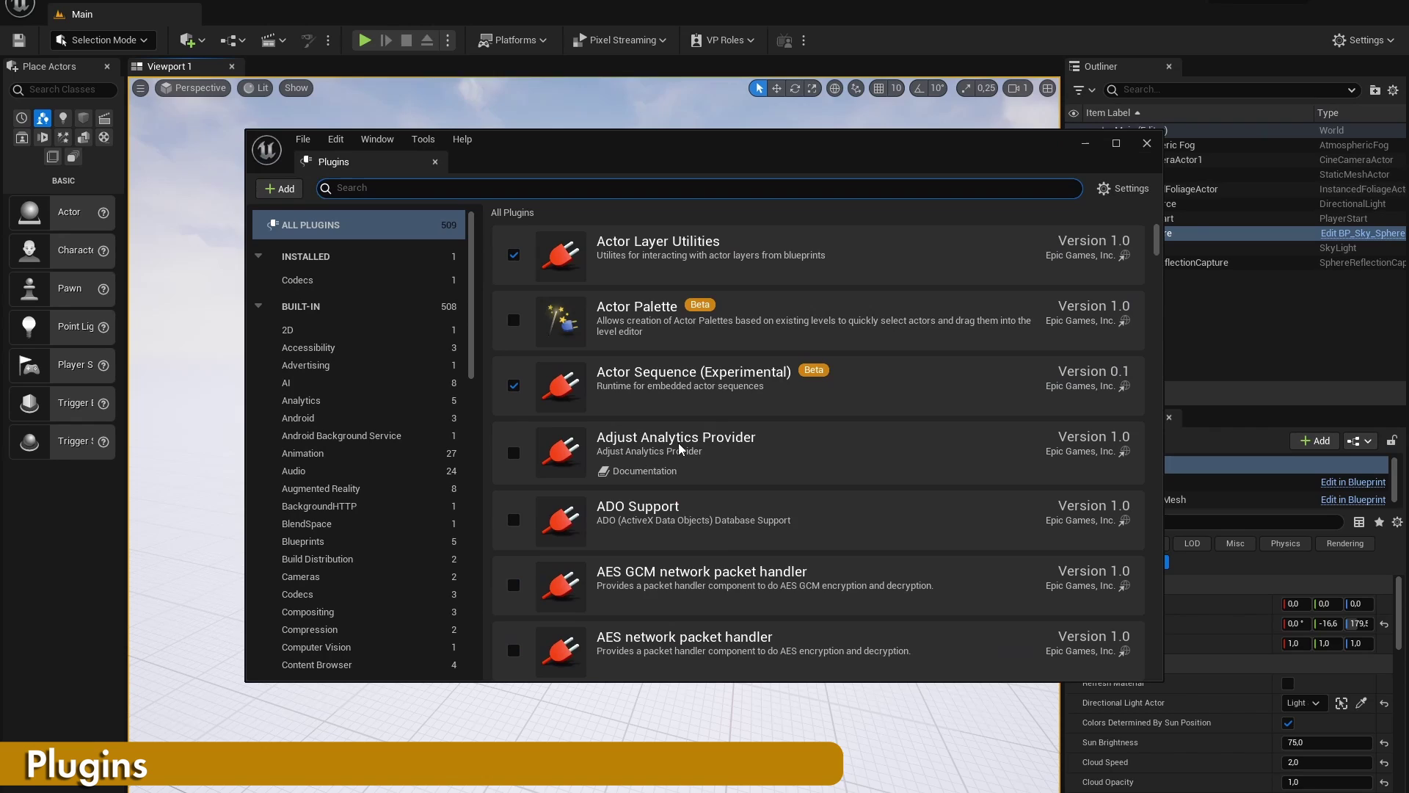
type("procedural")
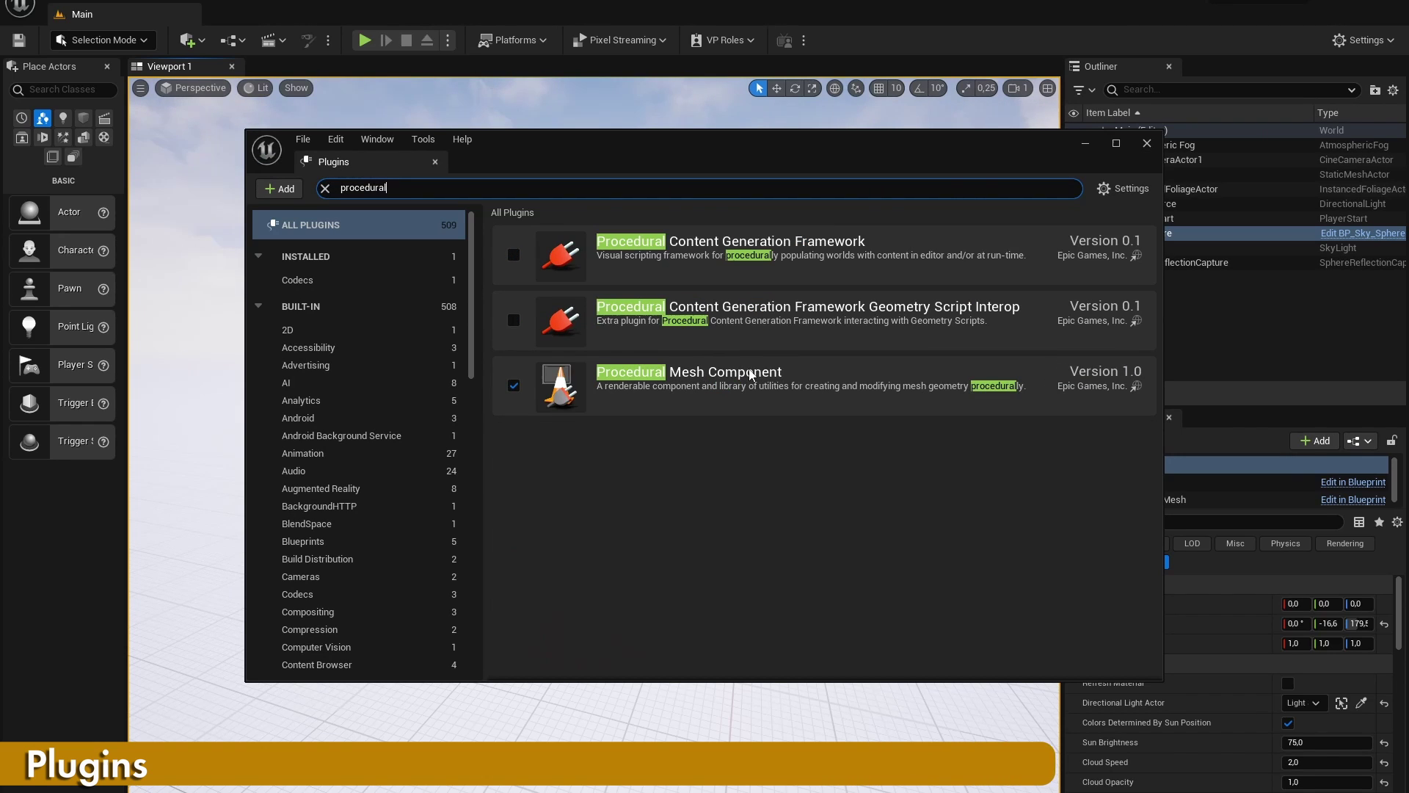
left_click(1147, 143)
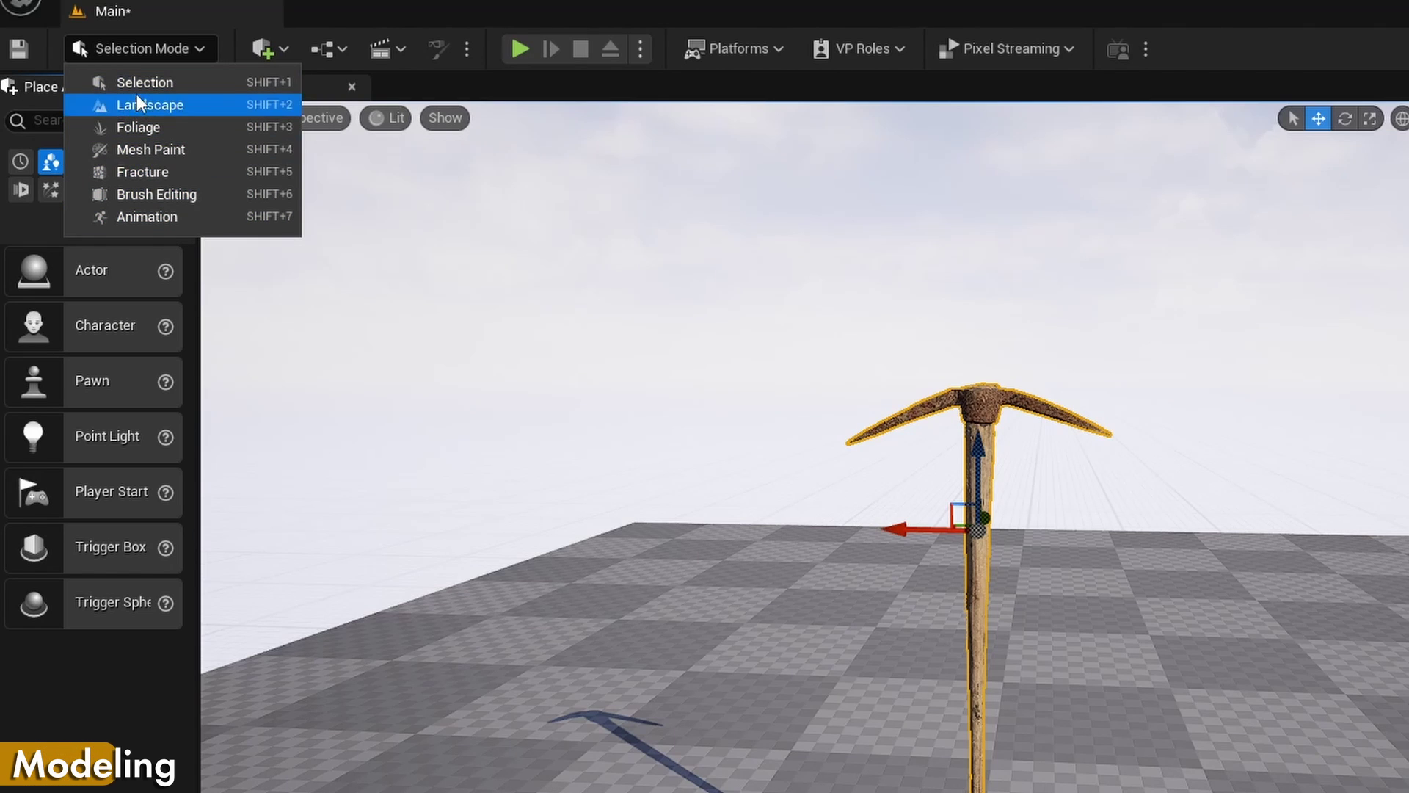
Enable the Modeling Tools Editor Mode and Static Mesh Editor Modeling Mode plugins and restart the editor.
left_click(1363, 39)
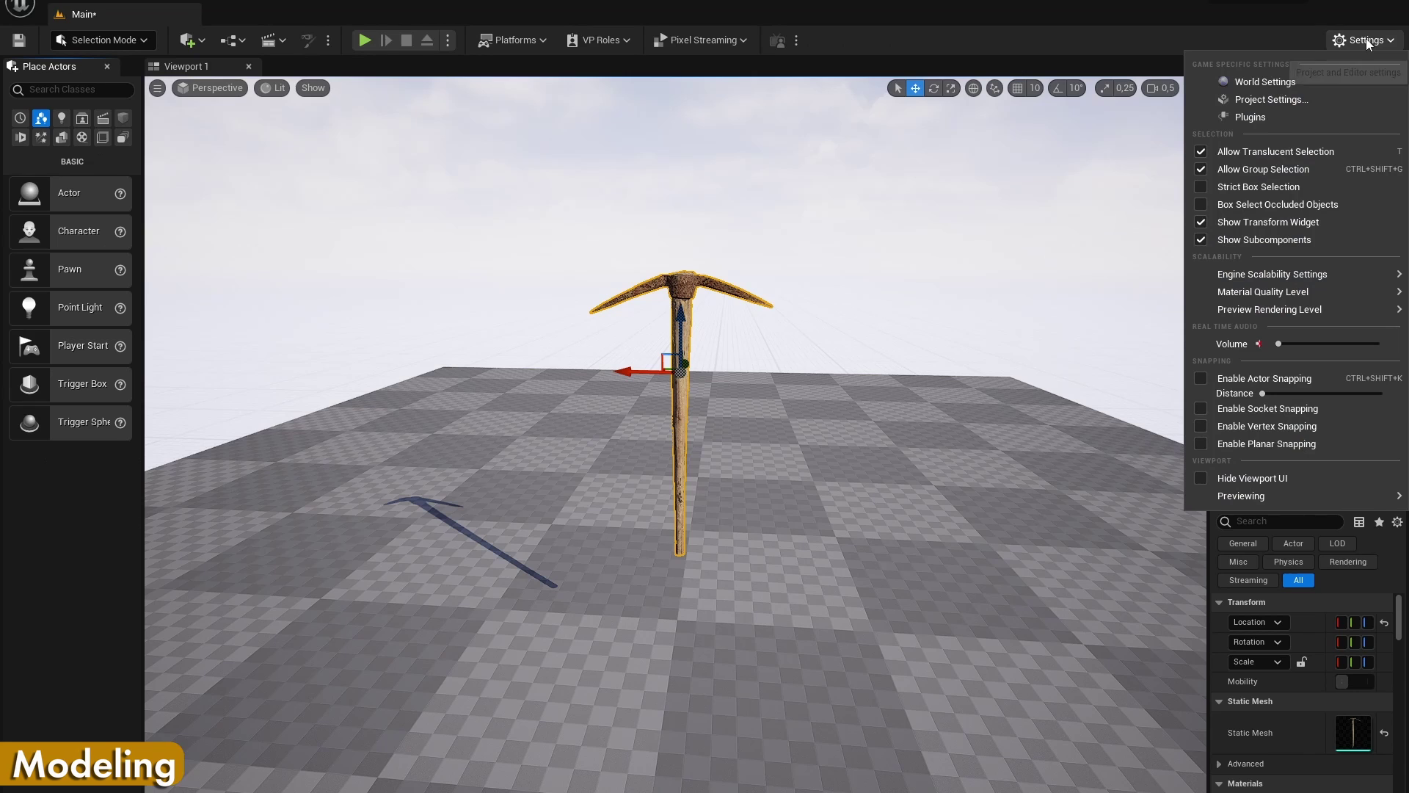
left_click(1300, 115)
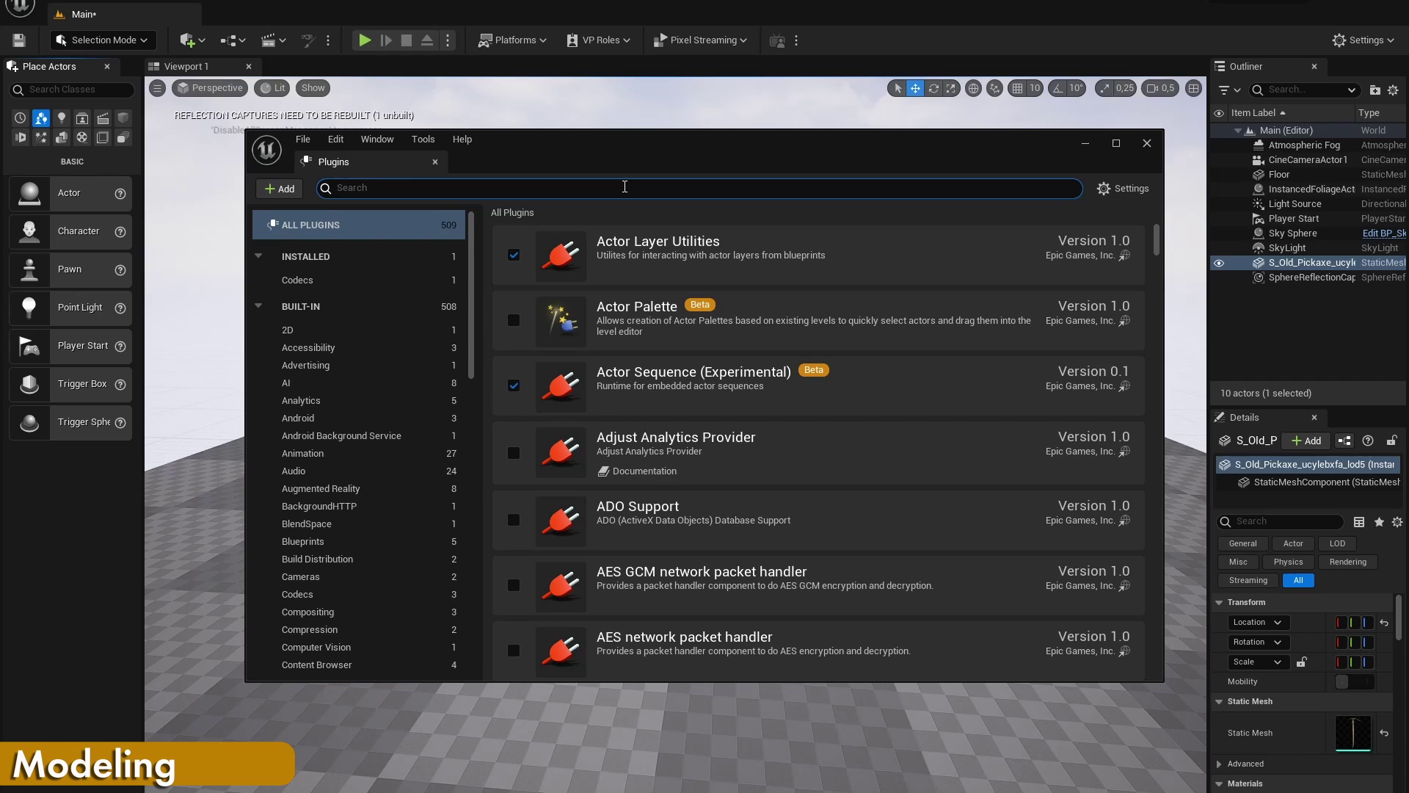
type("modeling")
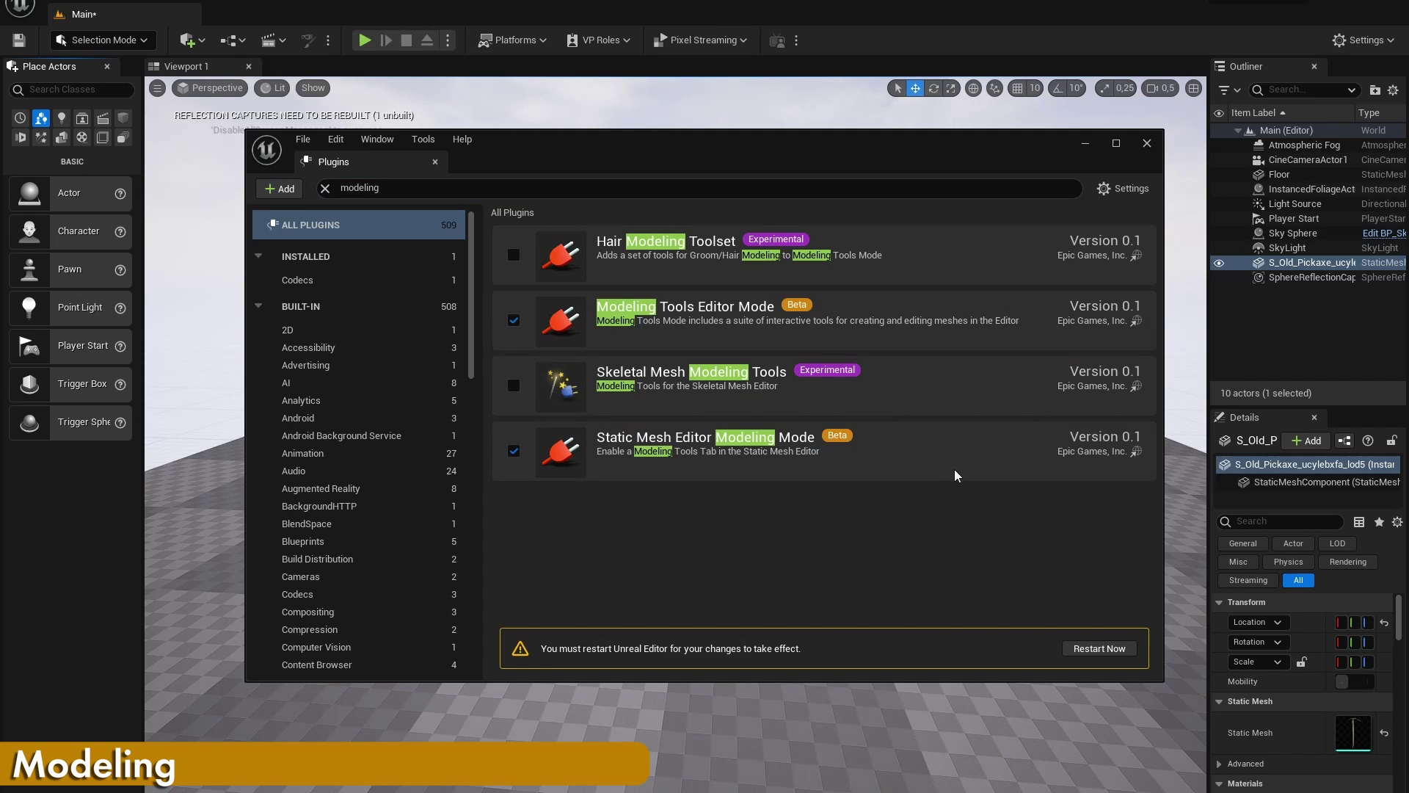
left_click(1095, 649)
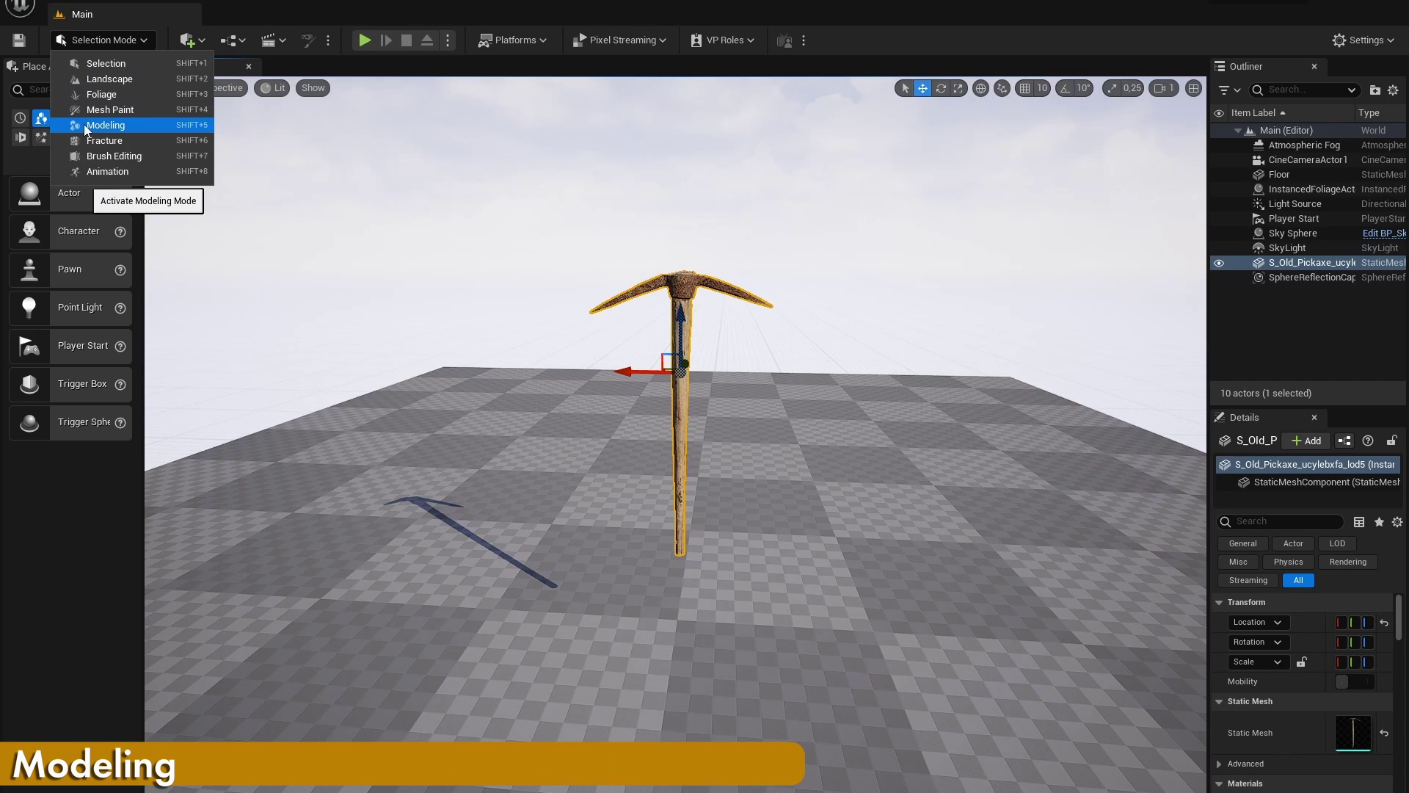
Switch to Modeling Mode and start a Lattice deformation on the pickaxe, selecting the control points around its lower handle.
left_click(83, 124)
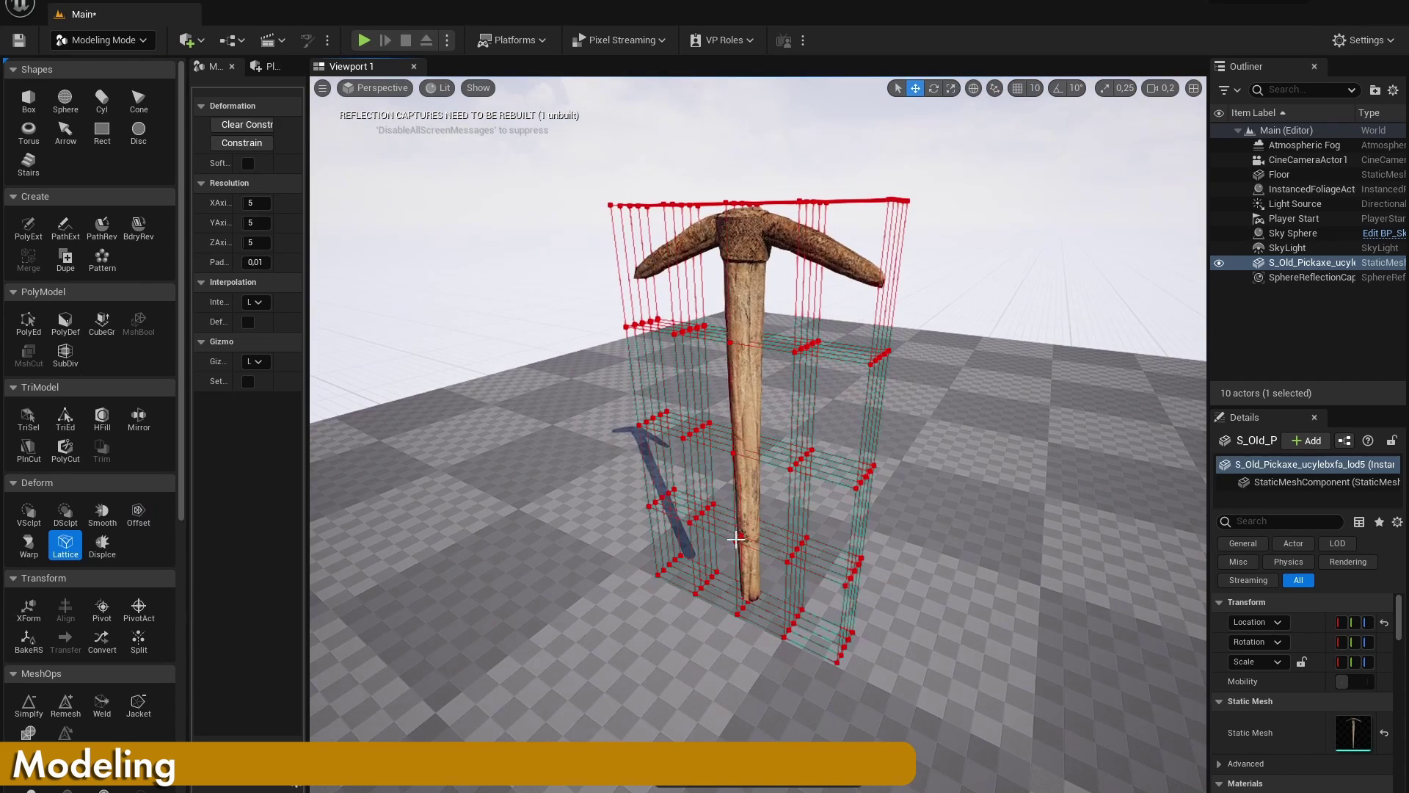
left_click(734, 541)
left_click_drag(734, 541, 654, 619)
key("ctrl+z")
left_click_drag(596, 491, 758, 546)
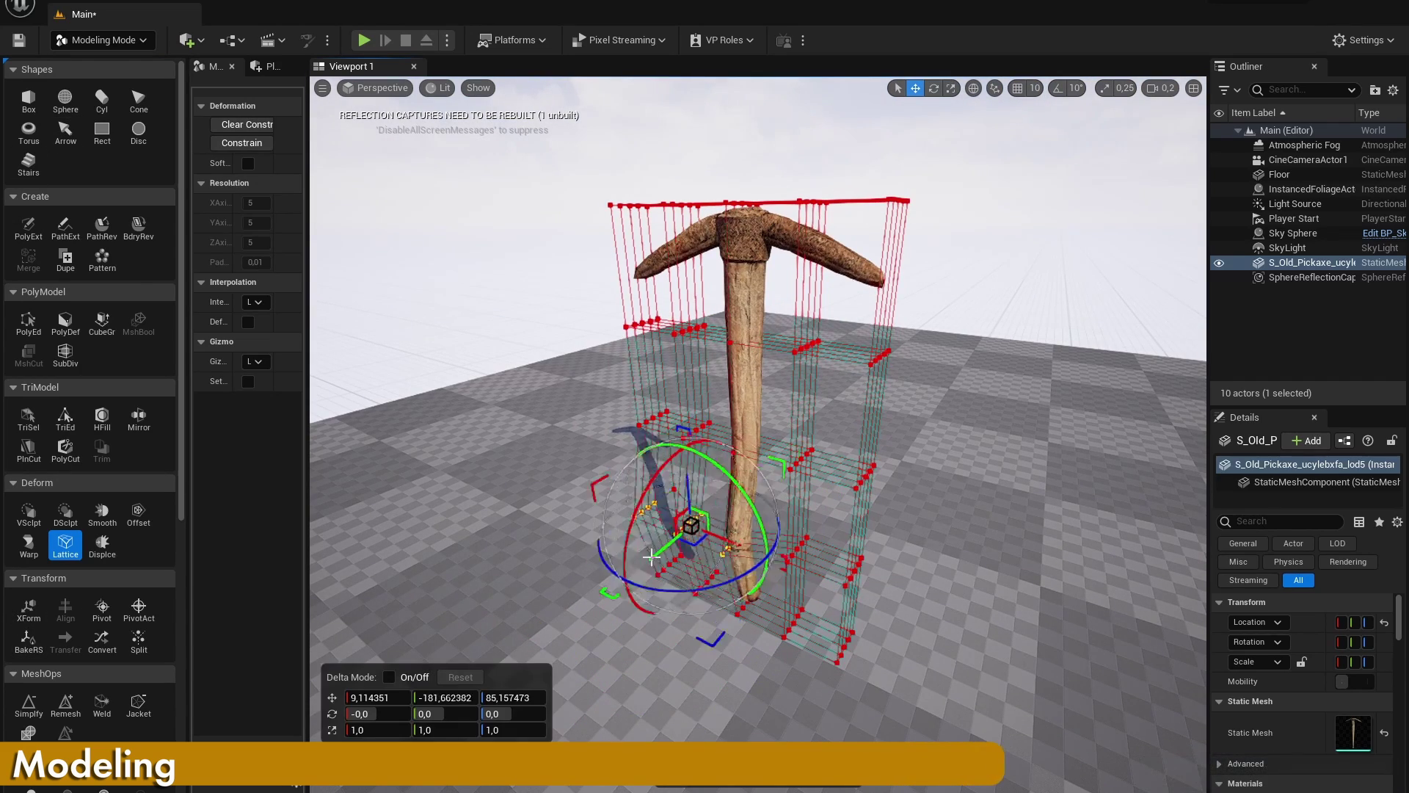
Try to move and rotate the lattice points around the pickaxe's lower handle, by about 36° for the rotation, and undo both changes.
left_click_drag(682, 517, 726, 536)
key("ctrl+z")
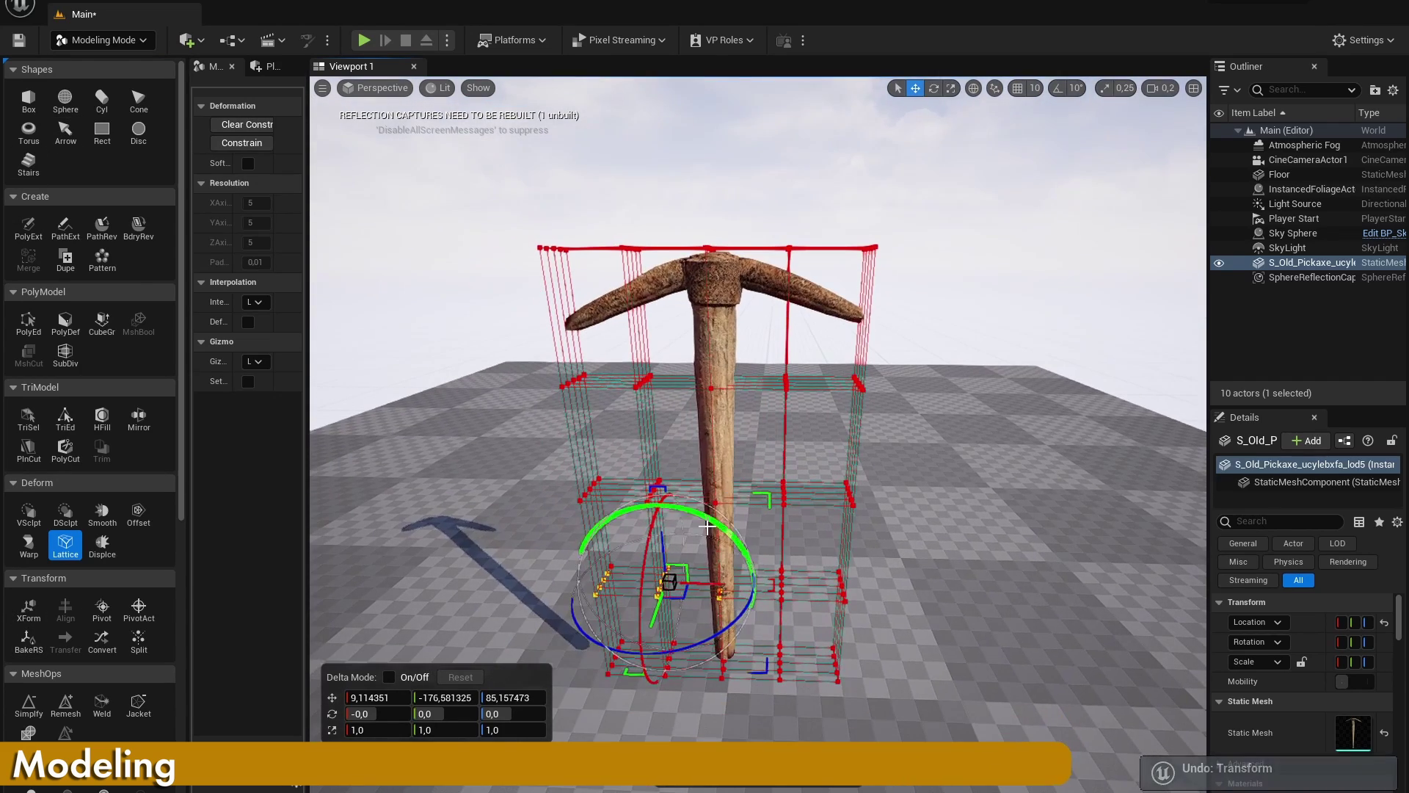
left_click_drag(707, 526, 756, 550)
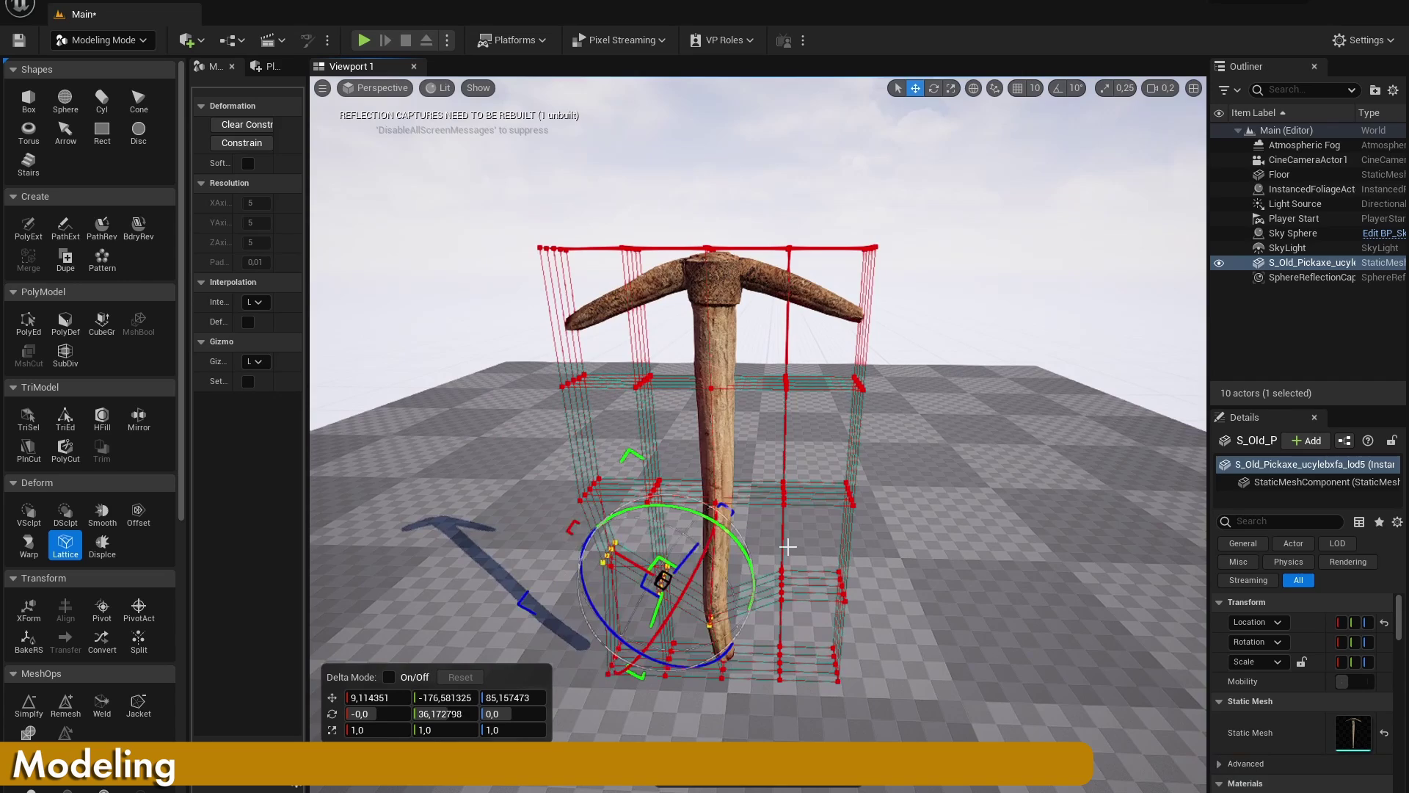
key("ctrl+z")
Select the upper lattice points around the pickaxe's head, rotate them to tilt the head and apply the deformation.
right_click_drag(759, 326, 760, 411)
left_click(760, 325)
left_click_drag(536, 299, 959, 392)
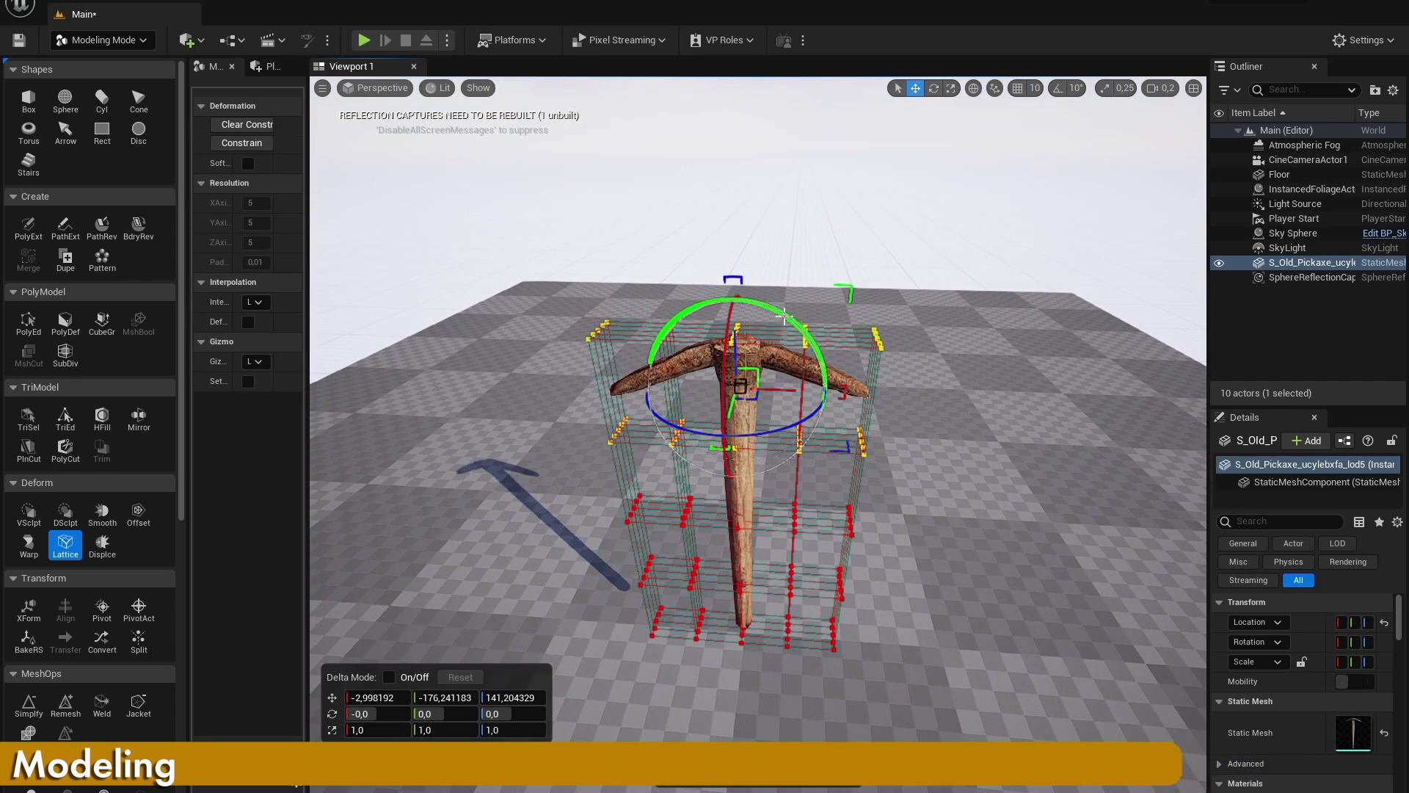
left_click_drag(808, 280, 837, 369)
left_click(522, 289)
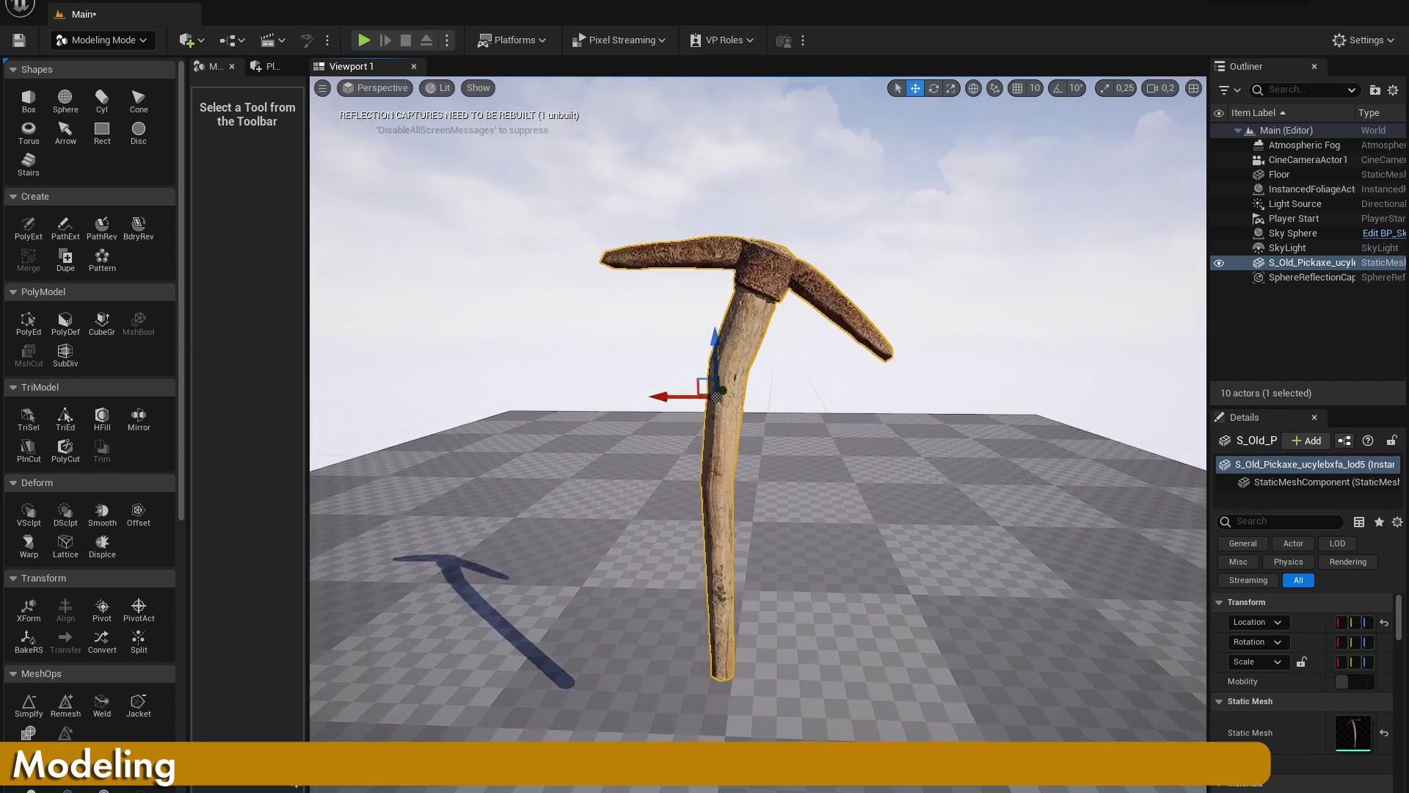
scroll(46, 623, "down", 4)
scroll(45, 623, "up", 5)
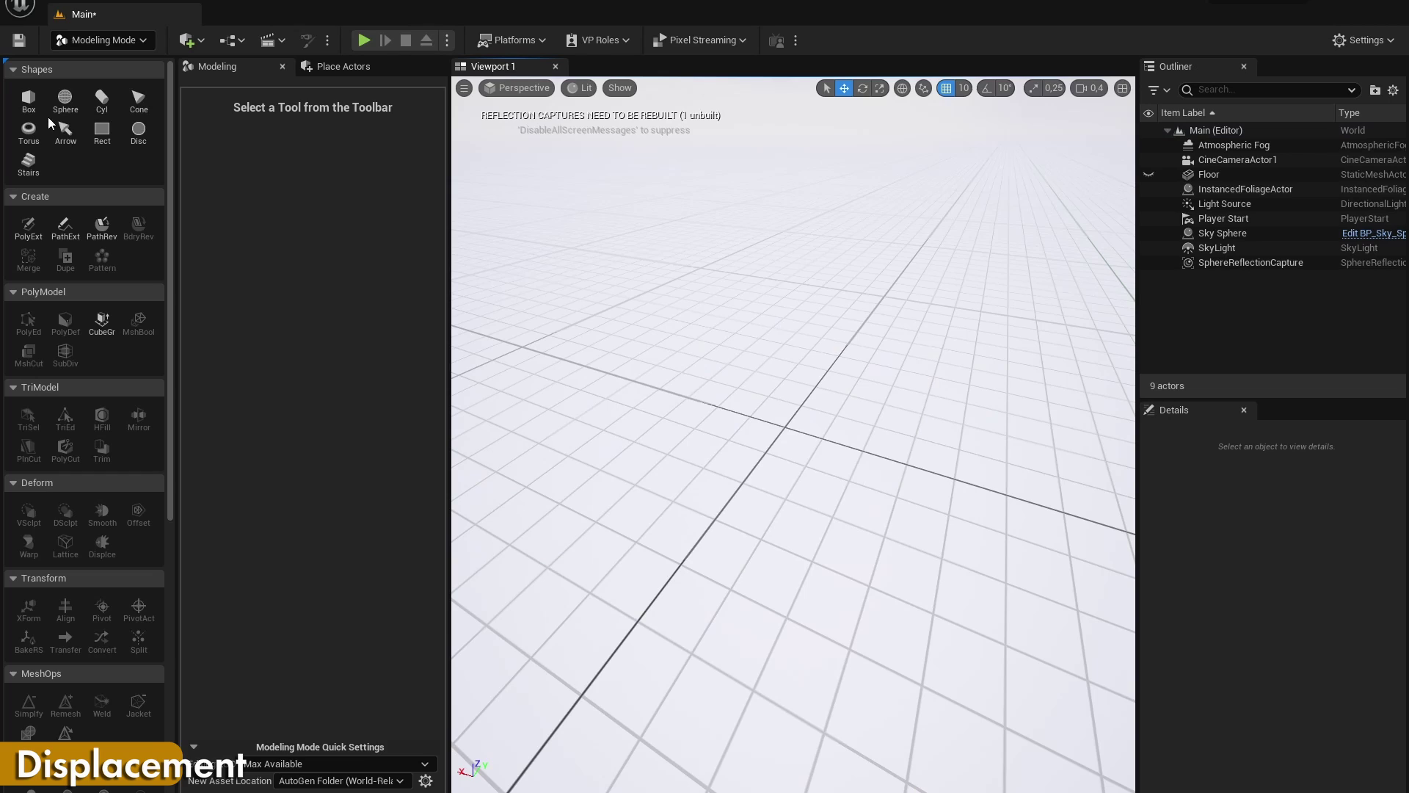
Place a 100 × 100 rectangle near the grid origin and apply the Megascans damaged brick wall material to it.
left_click(102, 132)
left_click(795, 414)
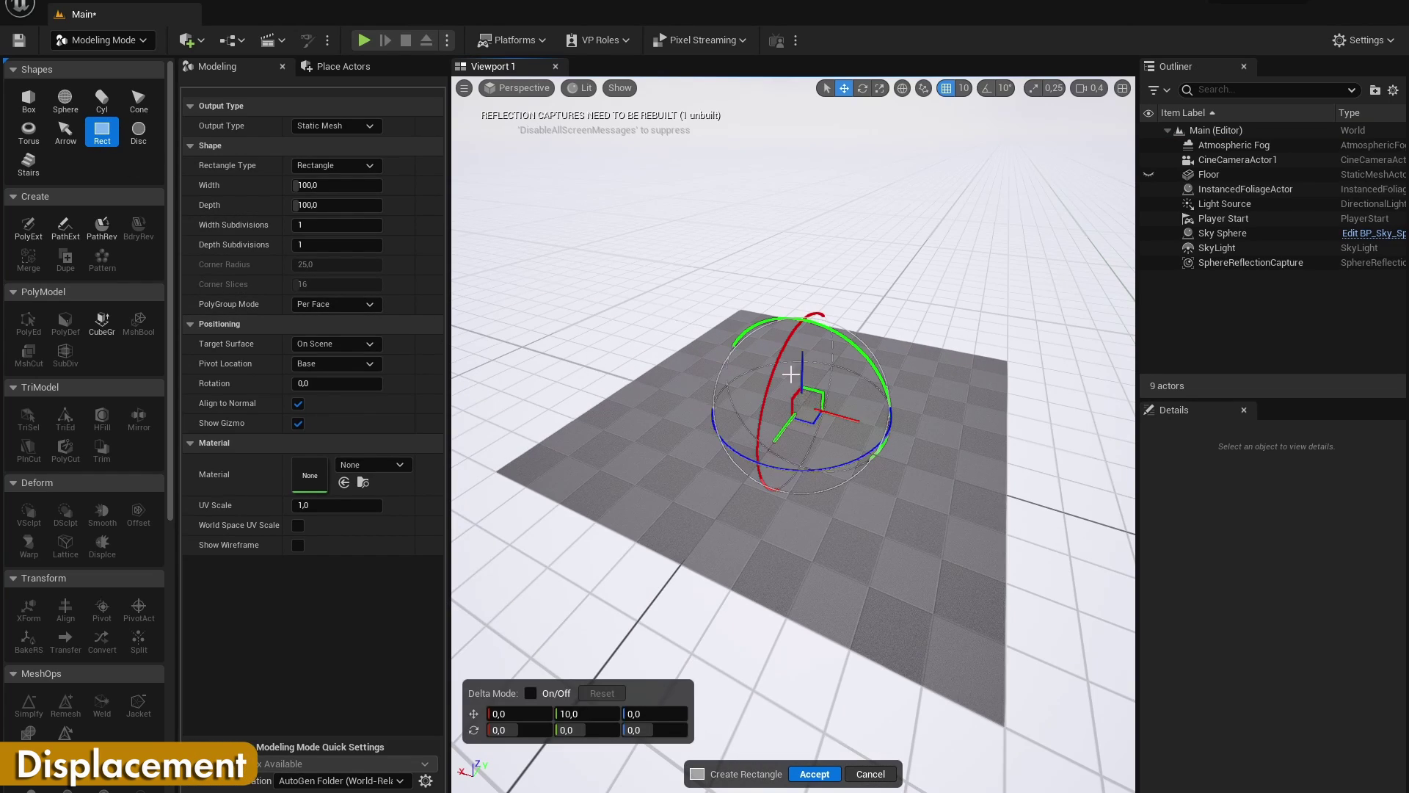
key("ctrl+space")
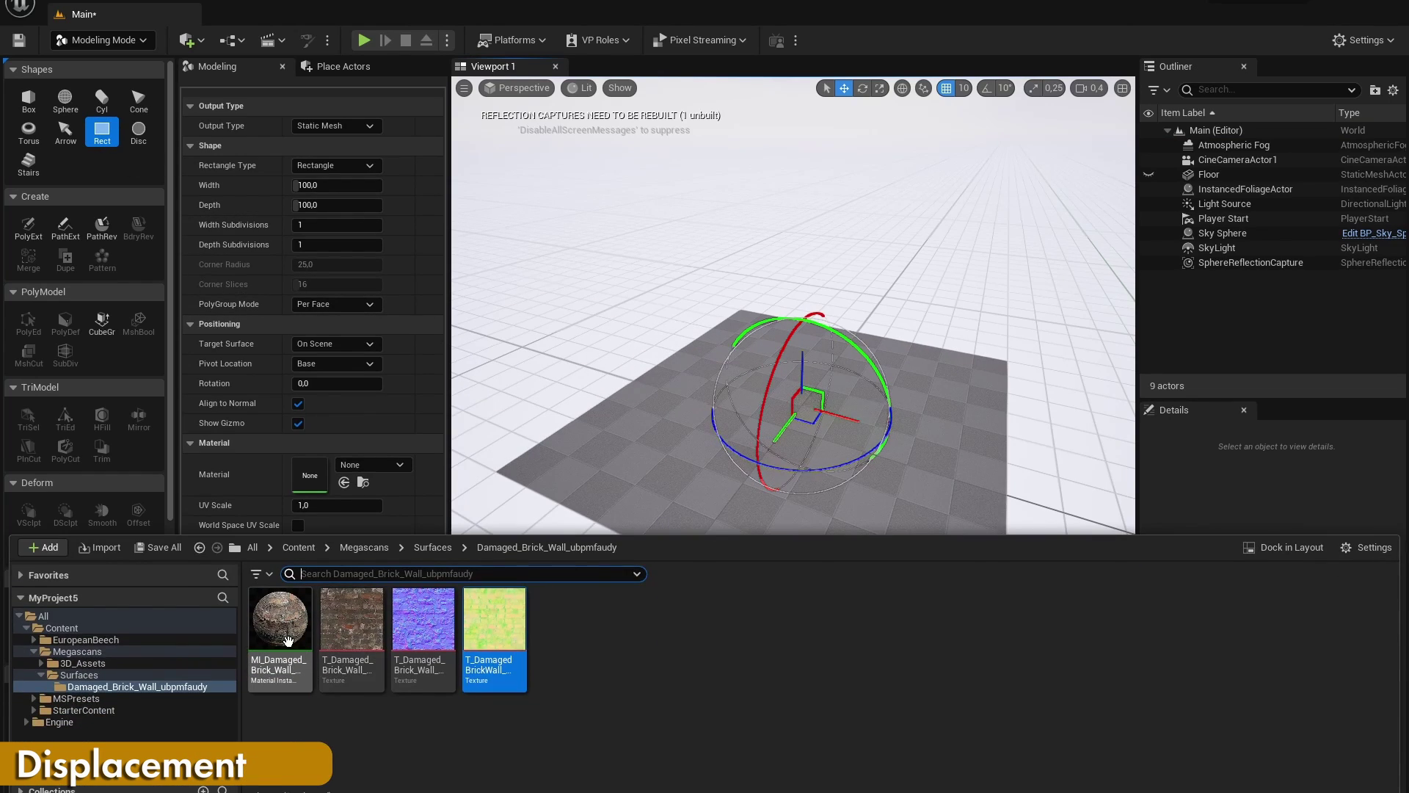
left_click_drag(279, 623, 665, 461)
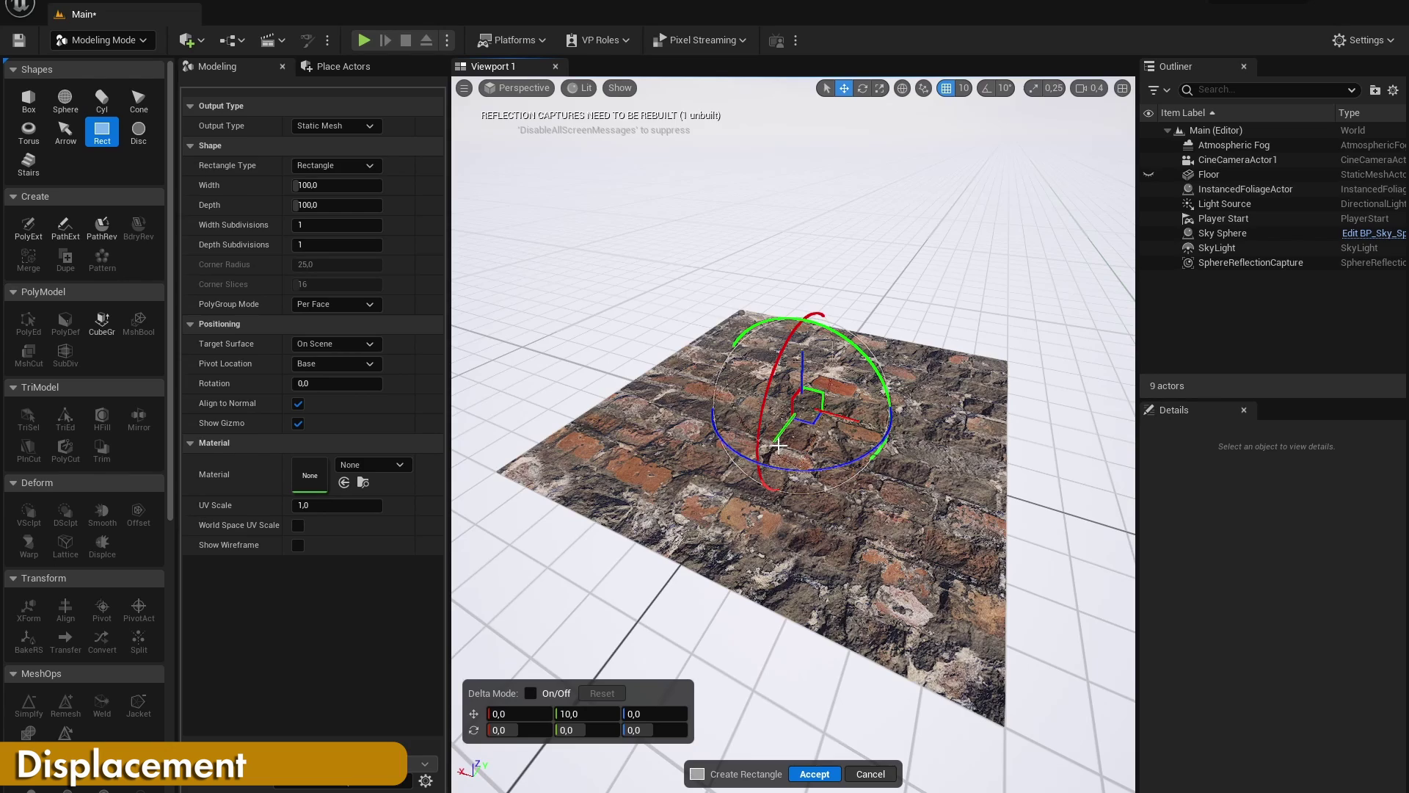
Finish creating the rectangle and remesh it with a target triangle count of 5000.
key("Return")
left_click(65, 704)
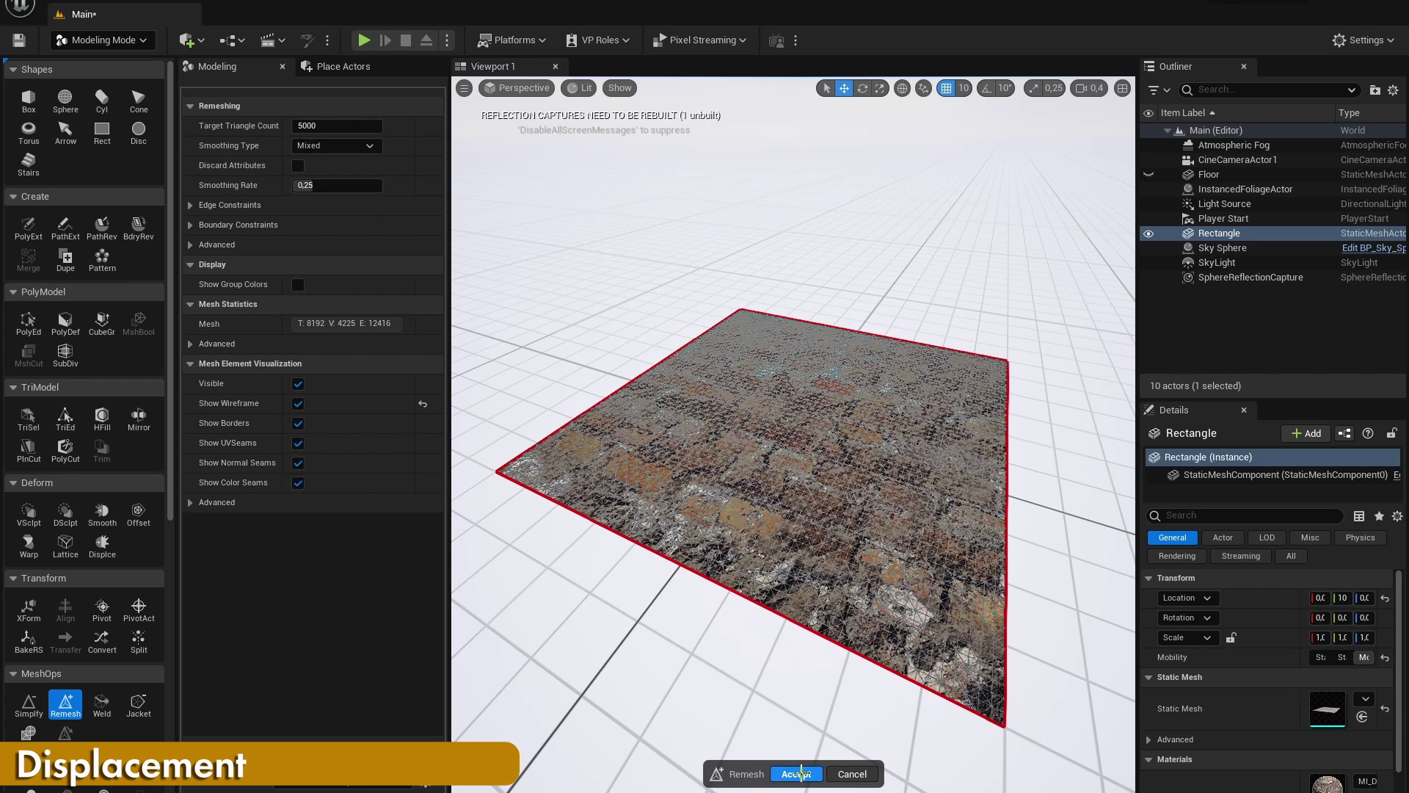
left_click(796, 774)
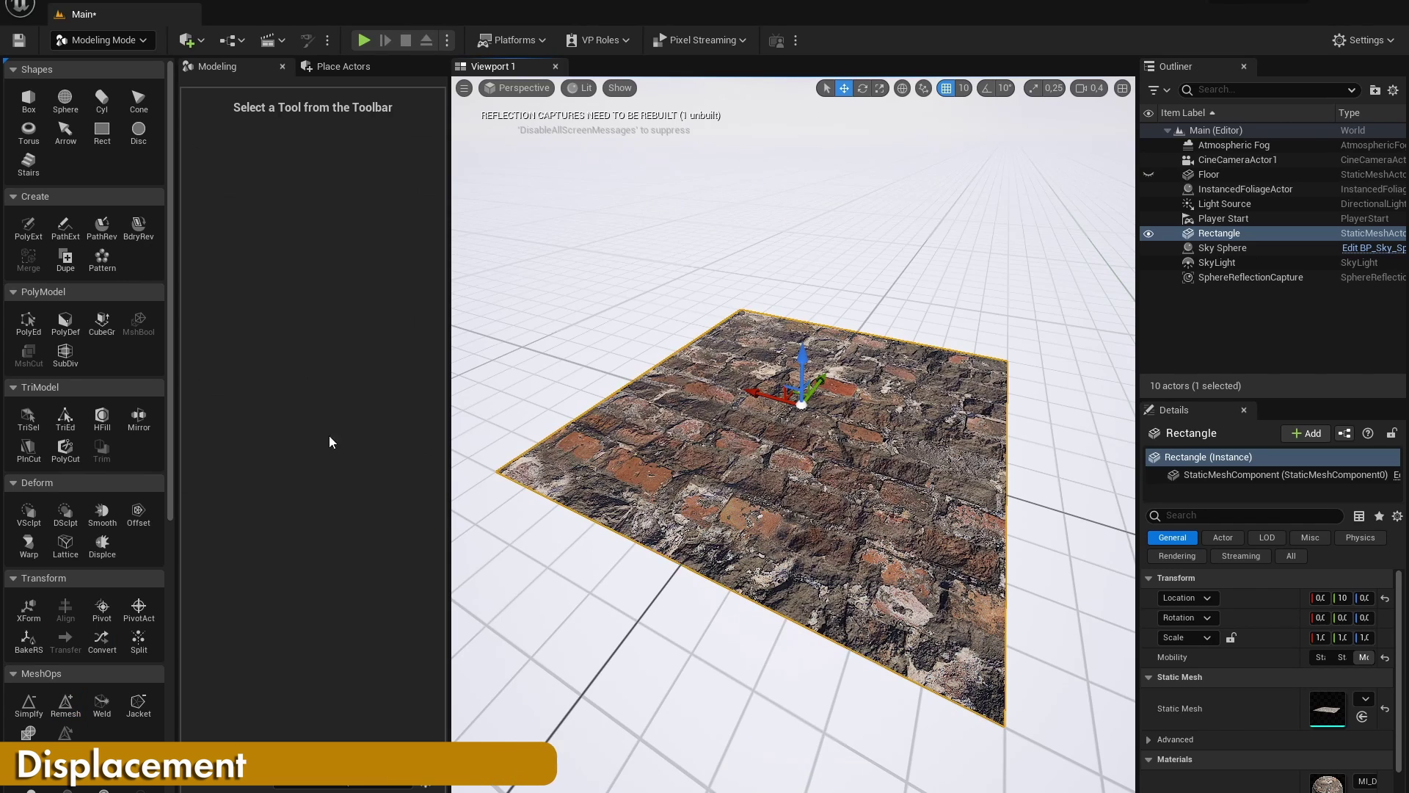
Displace the brick rectangle using the Texture2D Map type, the damaged brick wall displacement texture and a displace intensity of 7.
left_click(103, 545)
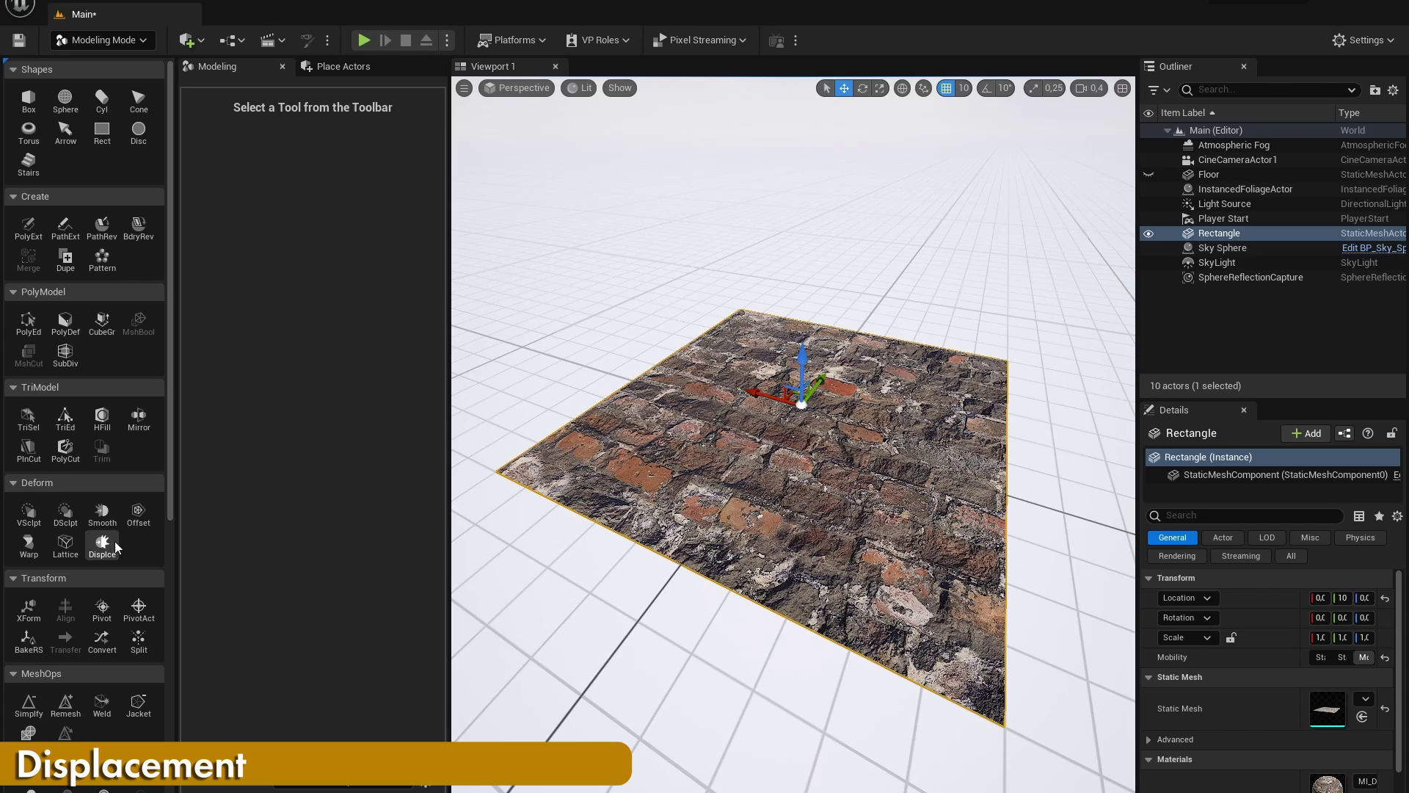
scroll(700, 381, "up", 3)
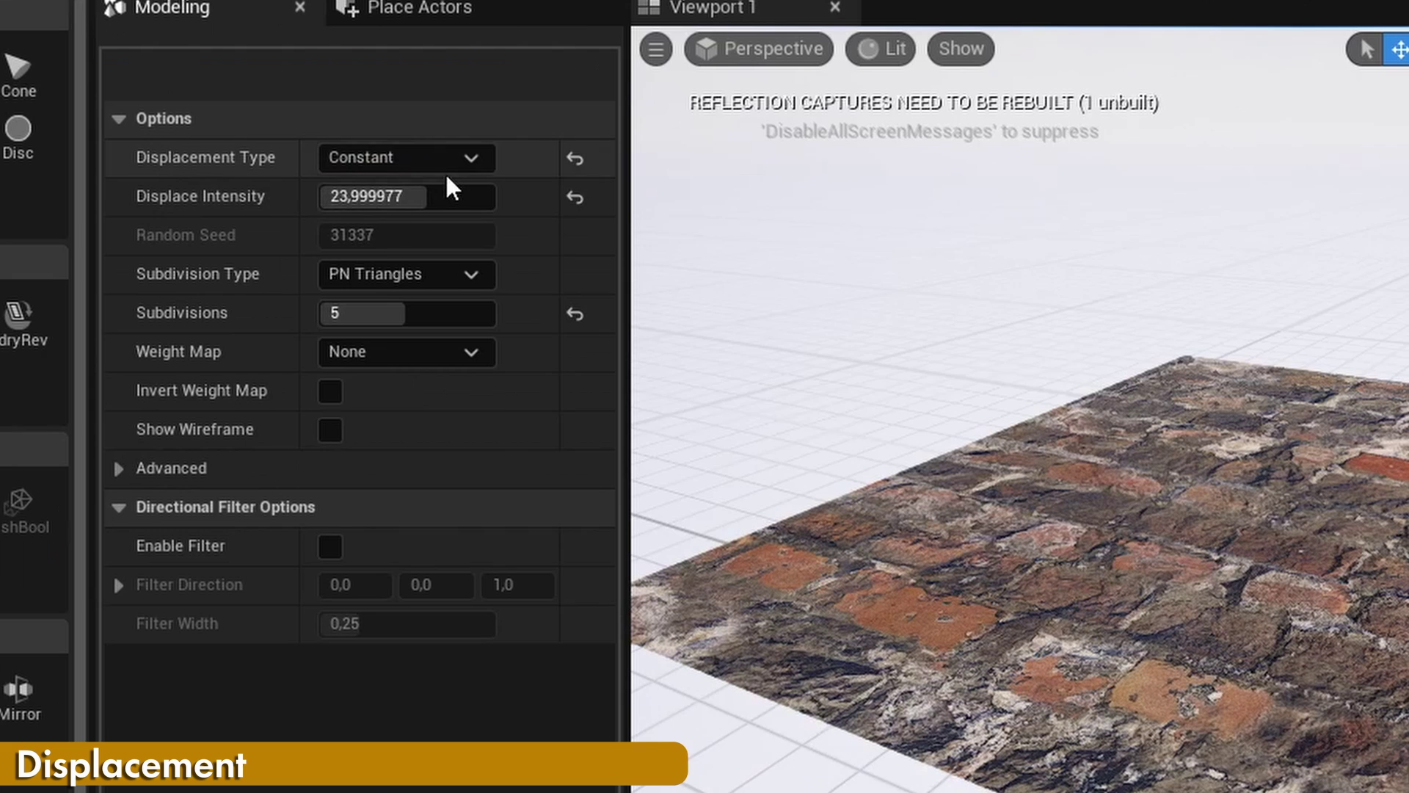
left_click(356, 146)
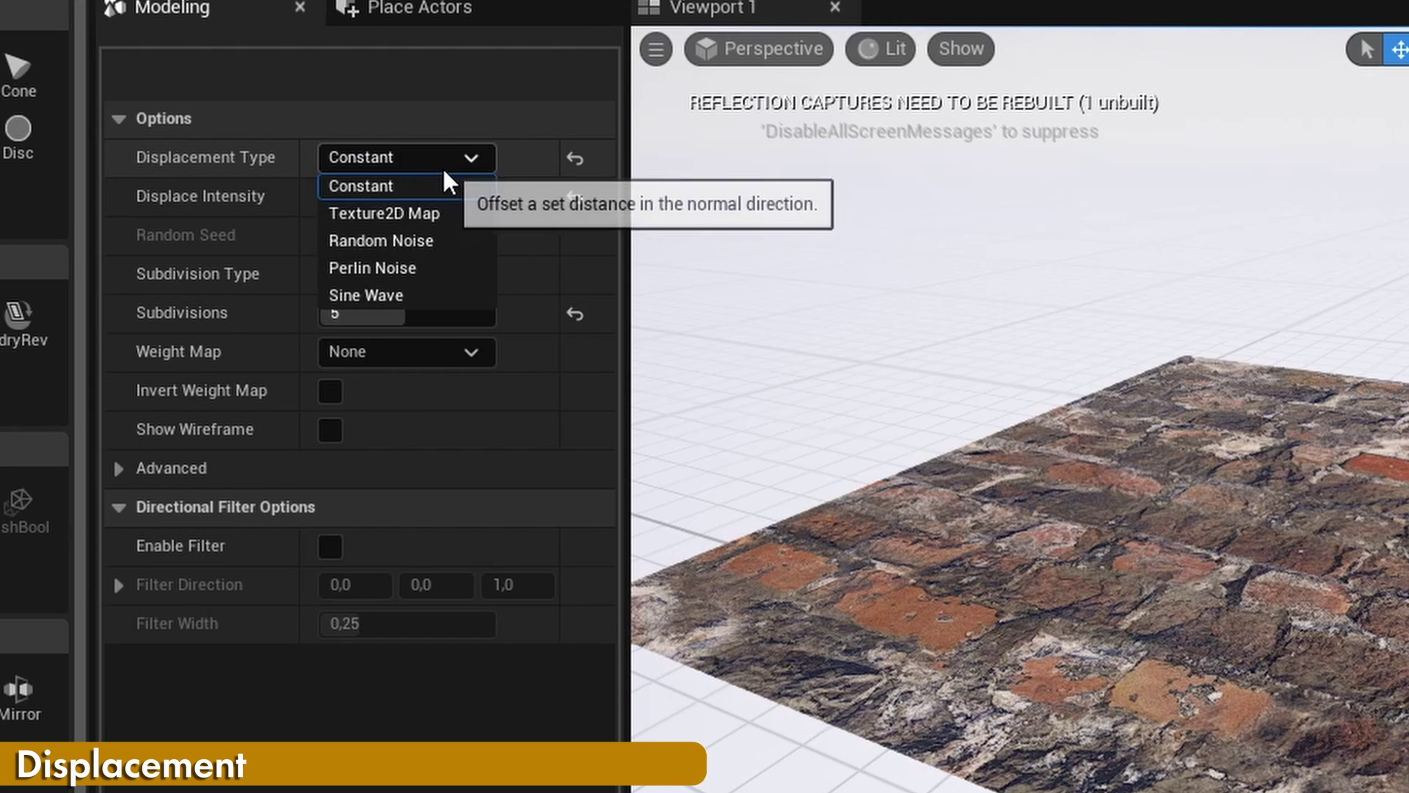
left_click(354, 170)
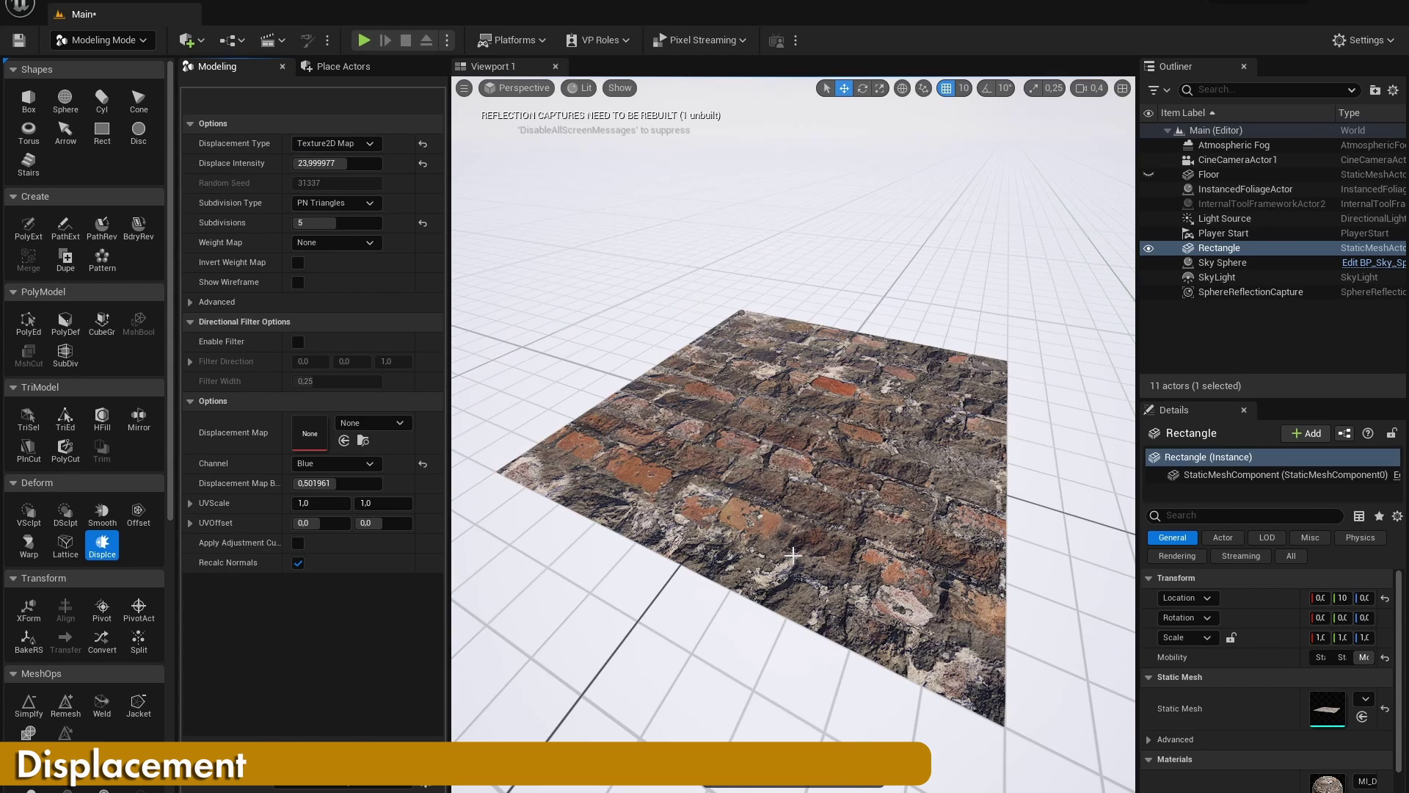
key("ctrl+space")
left_click_drag(494, 631, 335, 466)
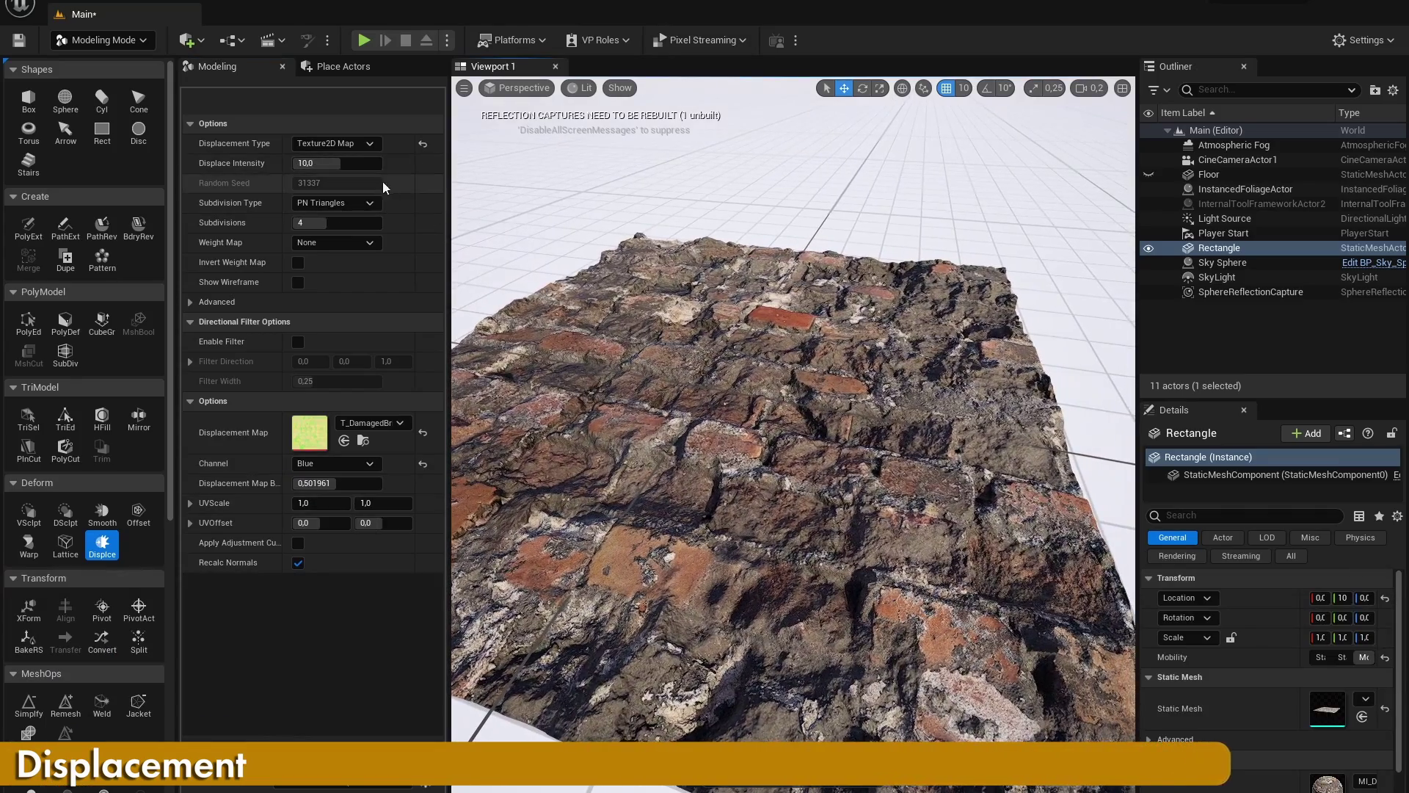
double_click(366, 163)
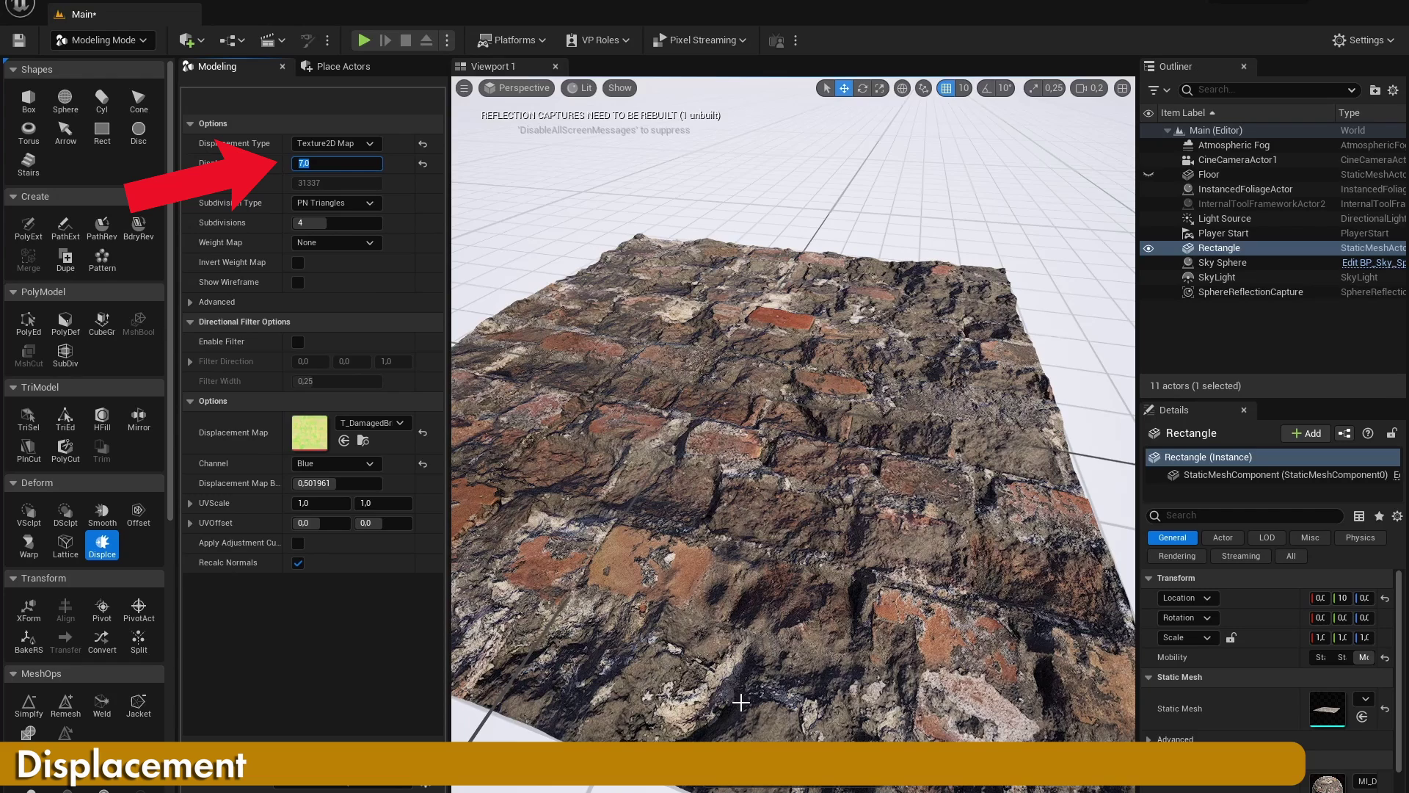
left_click(789, 775)
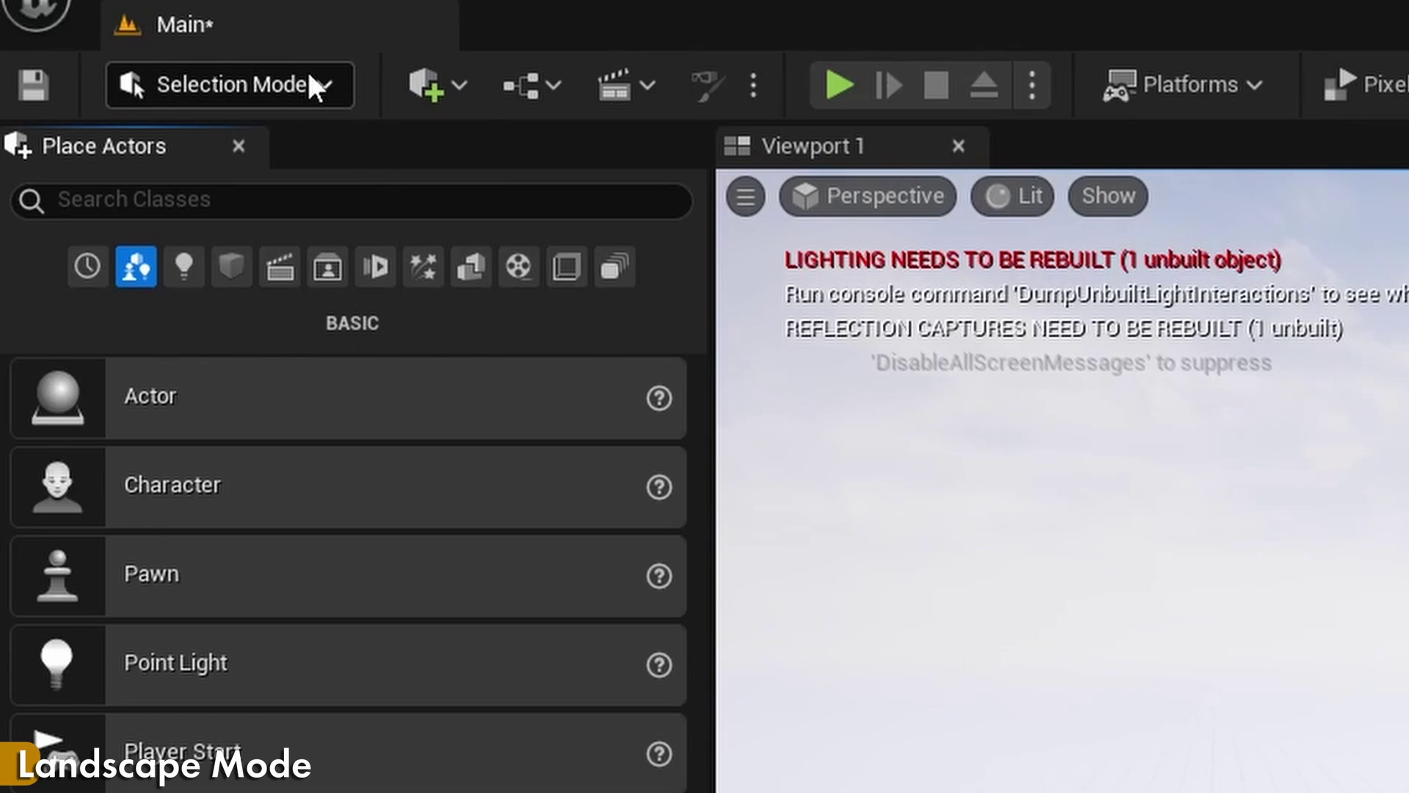
Create a new landscape of 8 × 8 components in Landscape Mode and sculpt ridges and slopes across its surface.
left_click(302, 87)
left_click(277, 178)
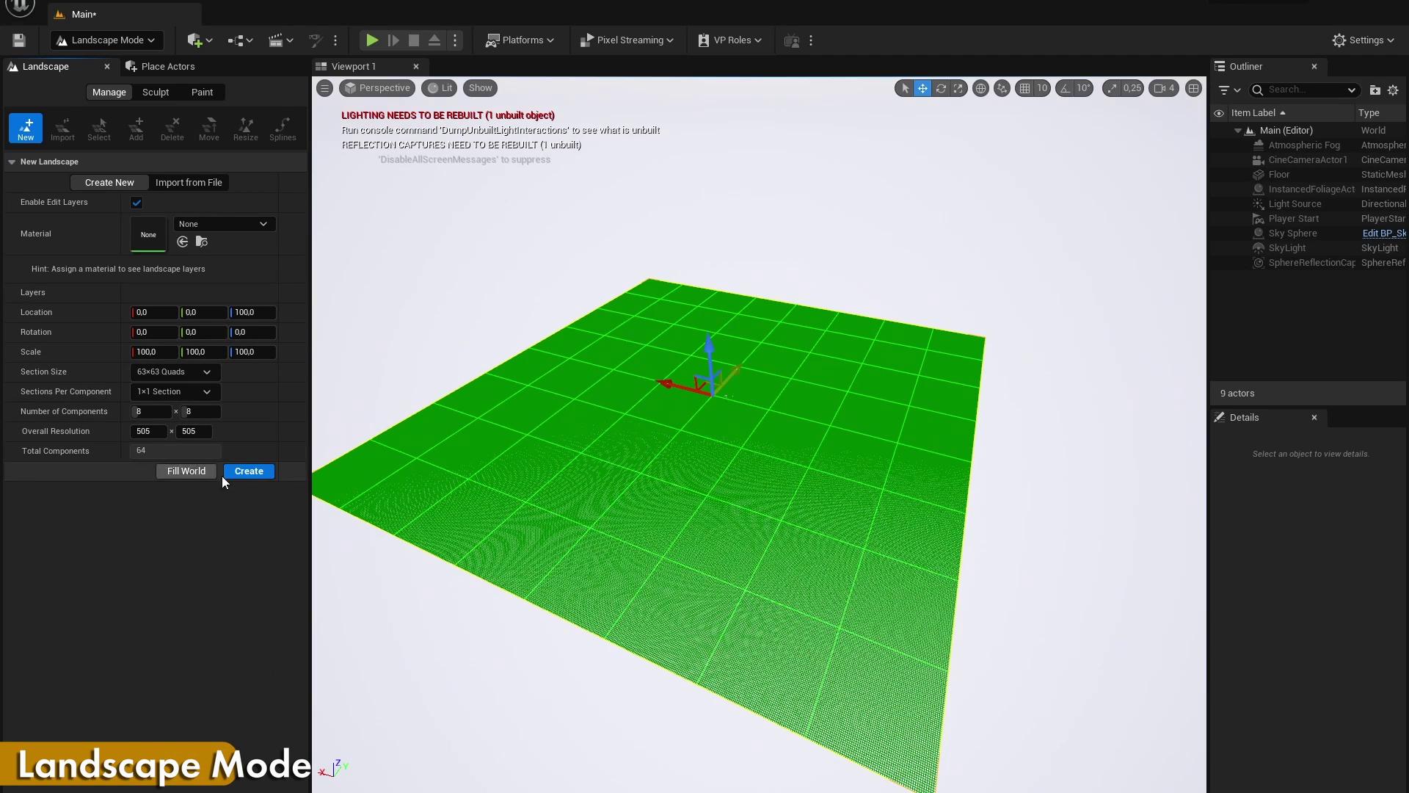
left_click(253, 472)
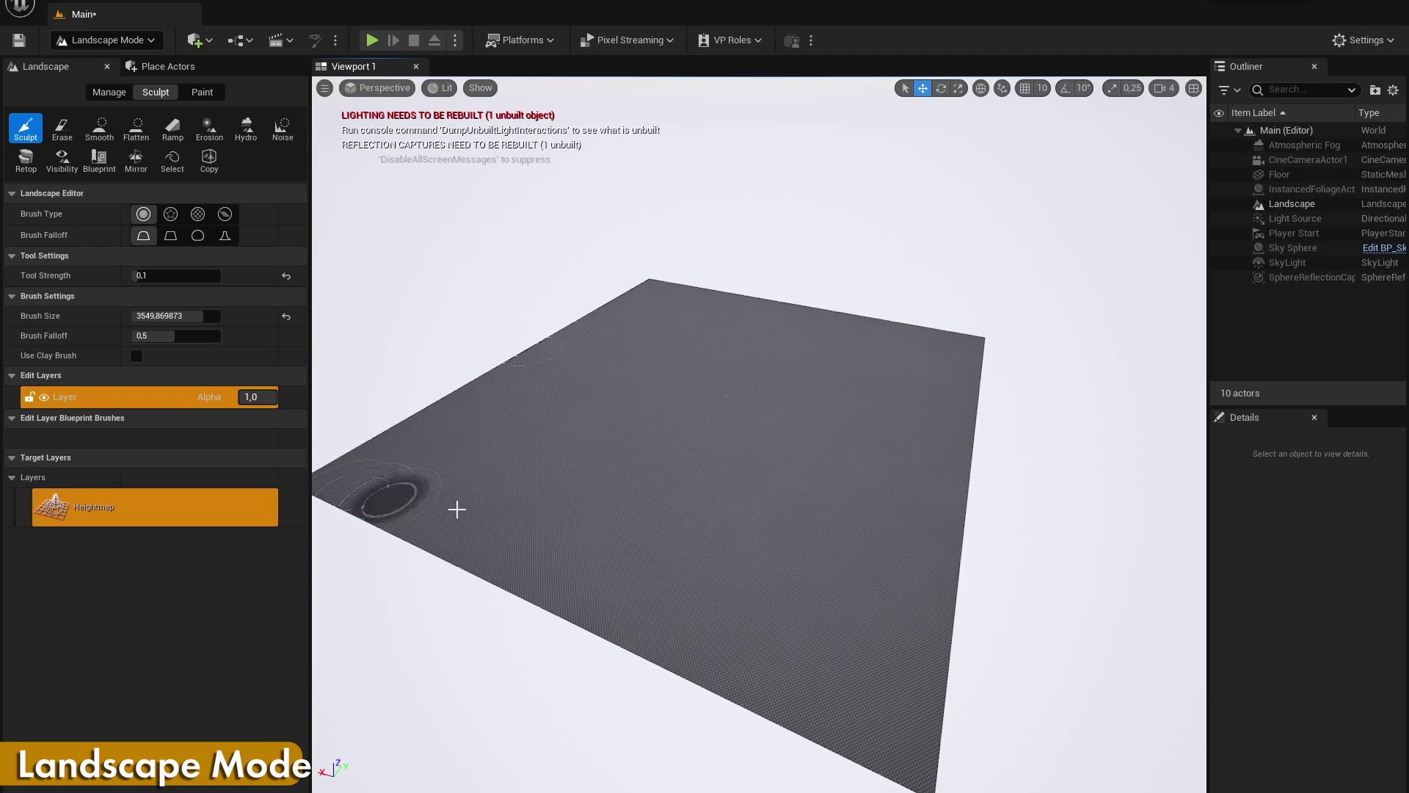
mouse_move(676, 349)
left_mouse_down()
mouse_move(570, 342)
mouse_move(670, 327)
mouse_move(704, 280)
mouse_move(950, 403)
mouse_move(412, 437)
mouse_move(374, 469)
left_mouse_up()
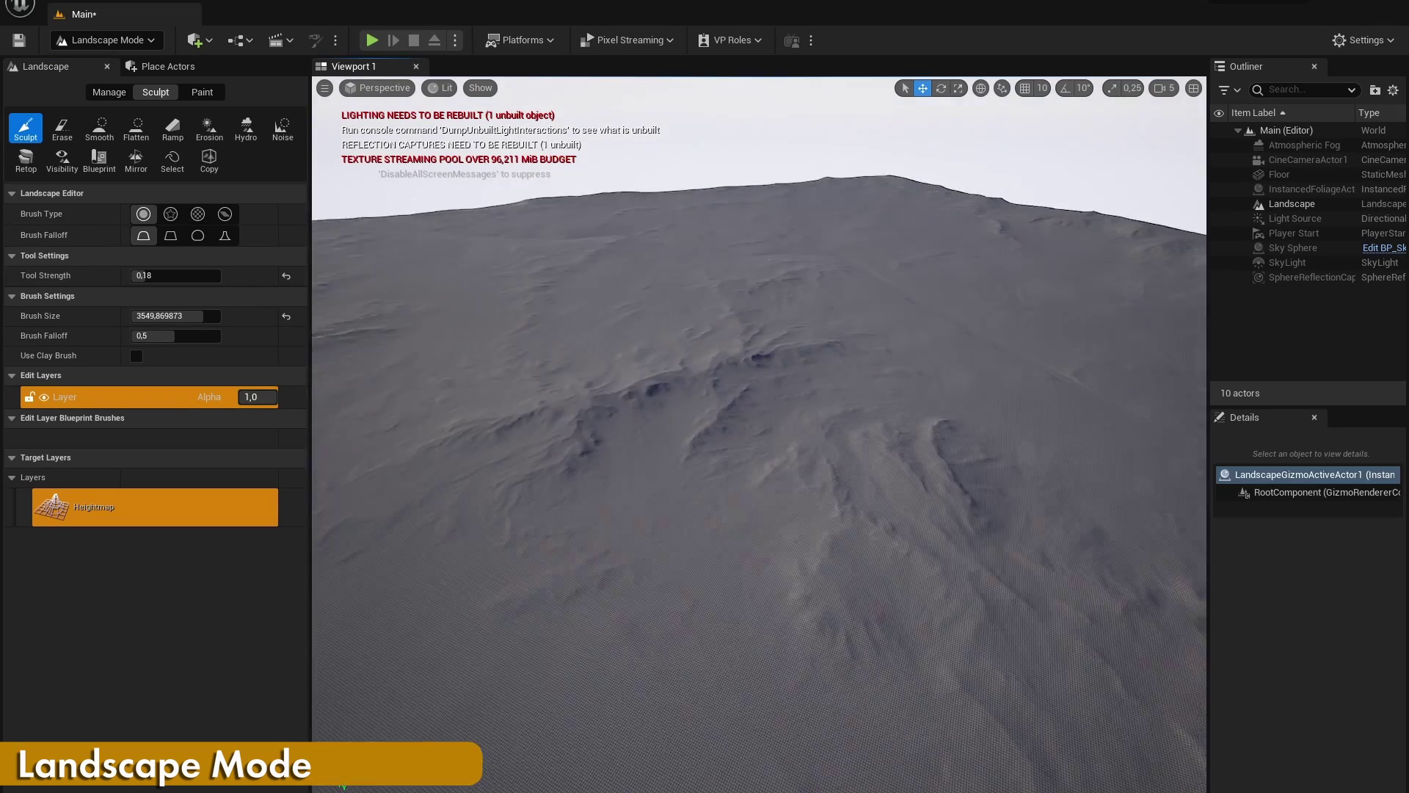
right_click_drag(758, 433, 881, 345)
Return to Selection Mode and narrow the Place Actors panel to enlarge the view of the sculpted landscape.
left_click(103, 40)
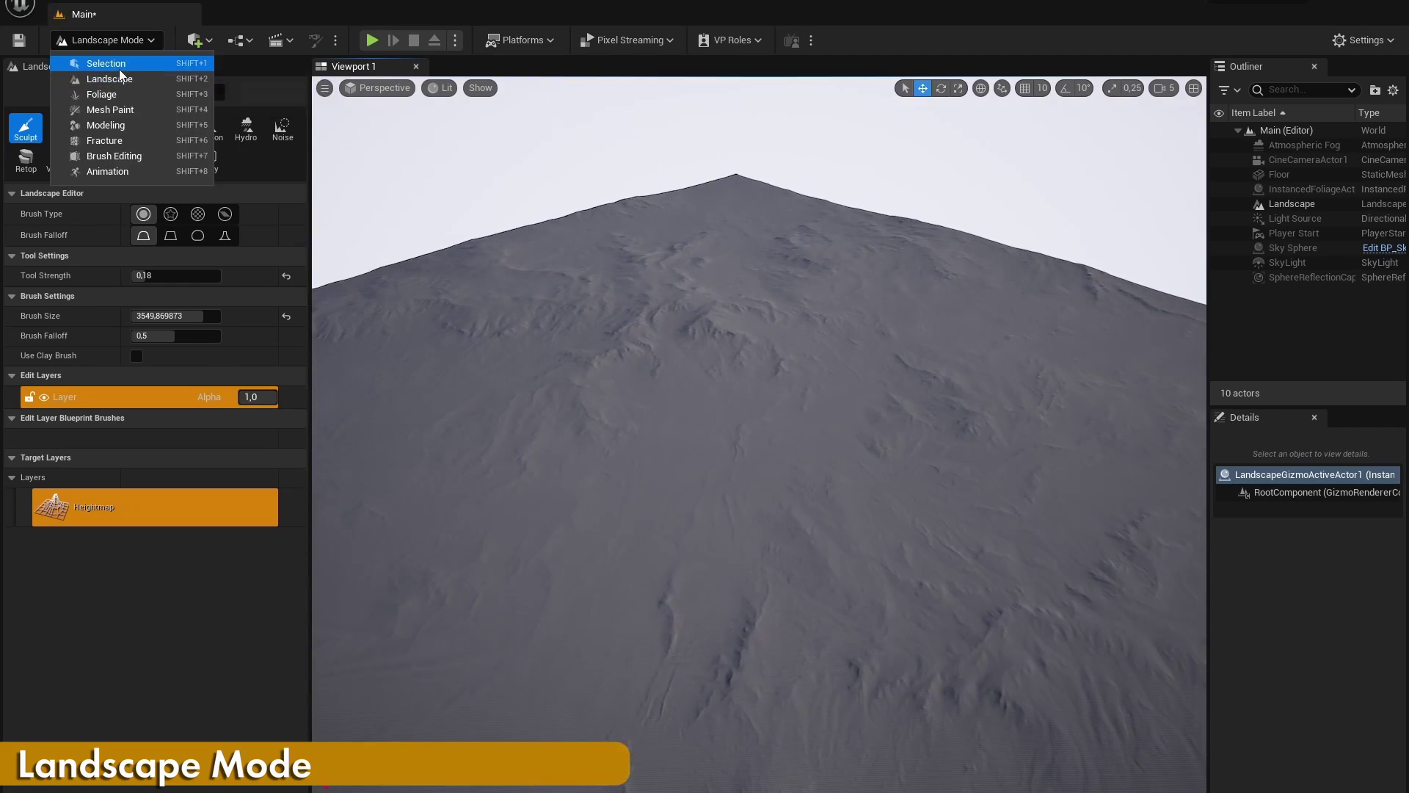
left_click(95, 64)
left_click_drag(311, 247, 71, 263)
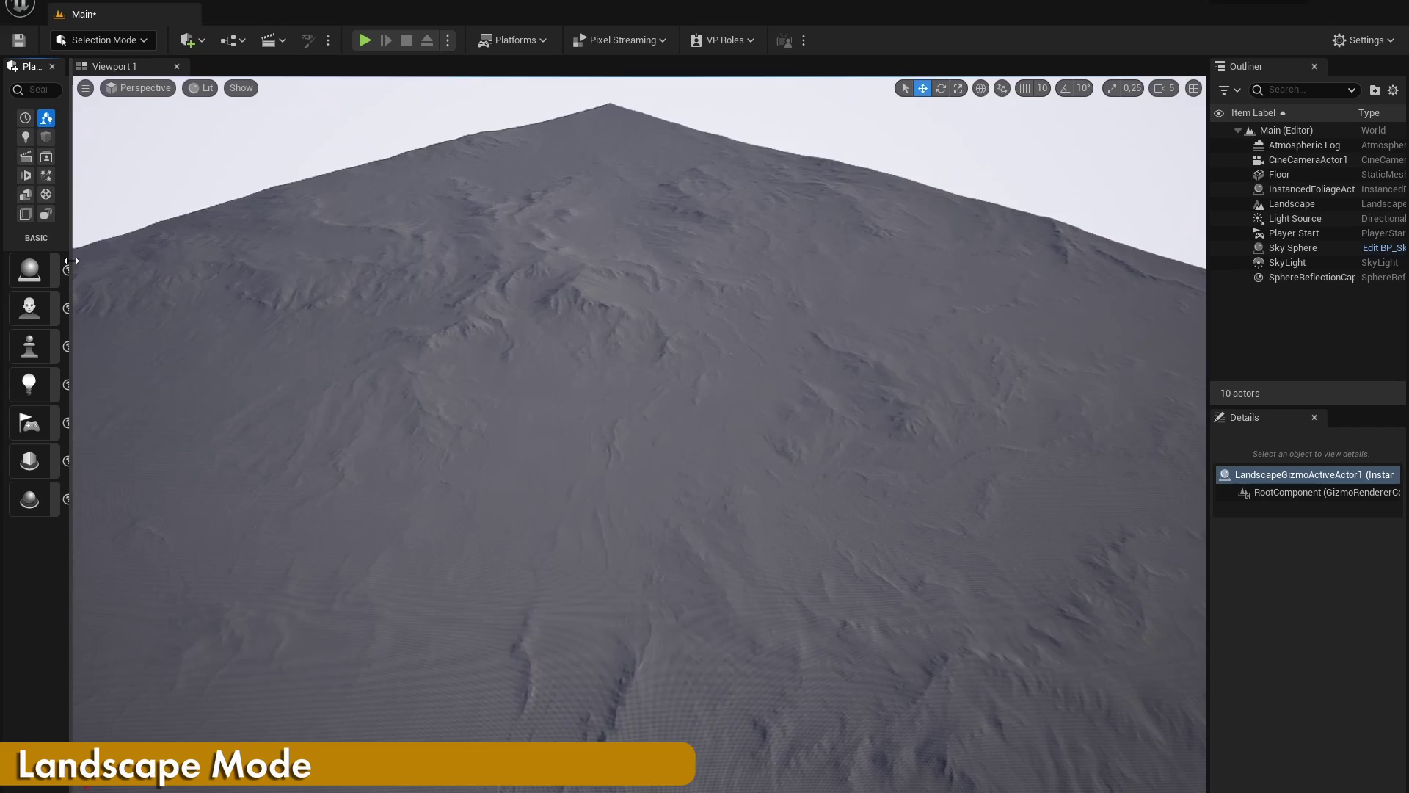
right_click_drag(440, 331, 411, 345)
scroll(411, 345, "up", 3)
right_click_drag(587, 345, 587, 333)
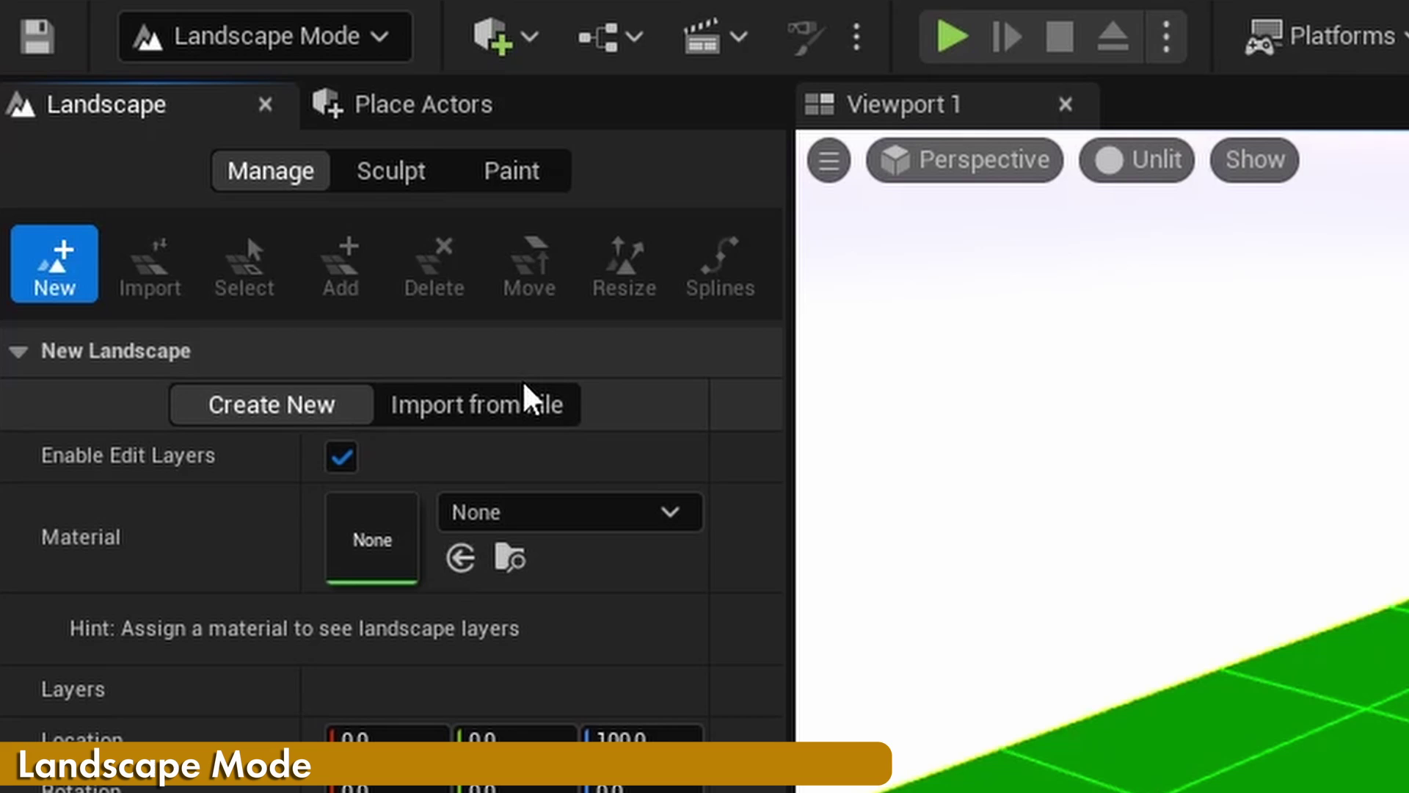
Import a new landscape from a heightmap file, using the file's settings.
left_click(516, 402)
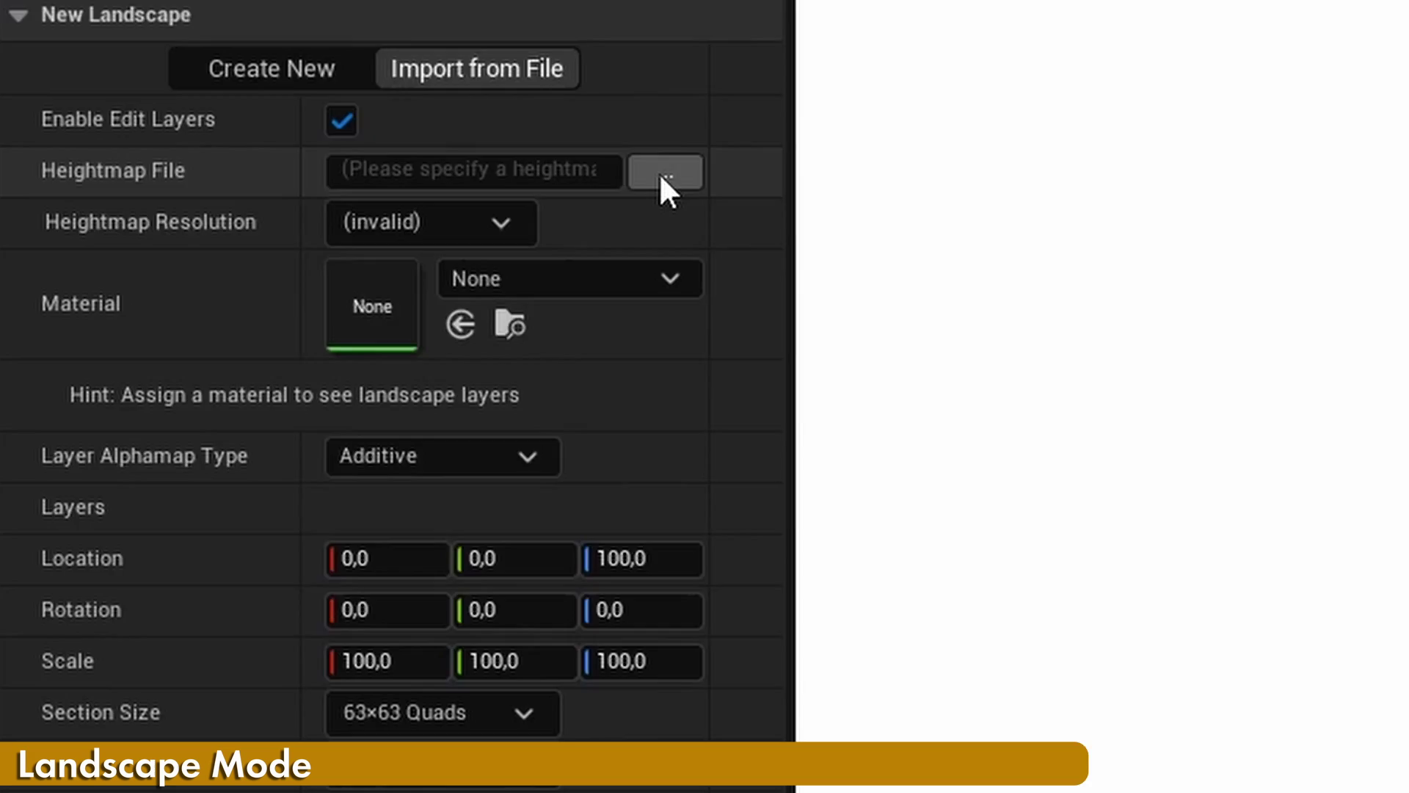
left_click(659, 511)
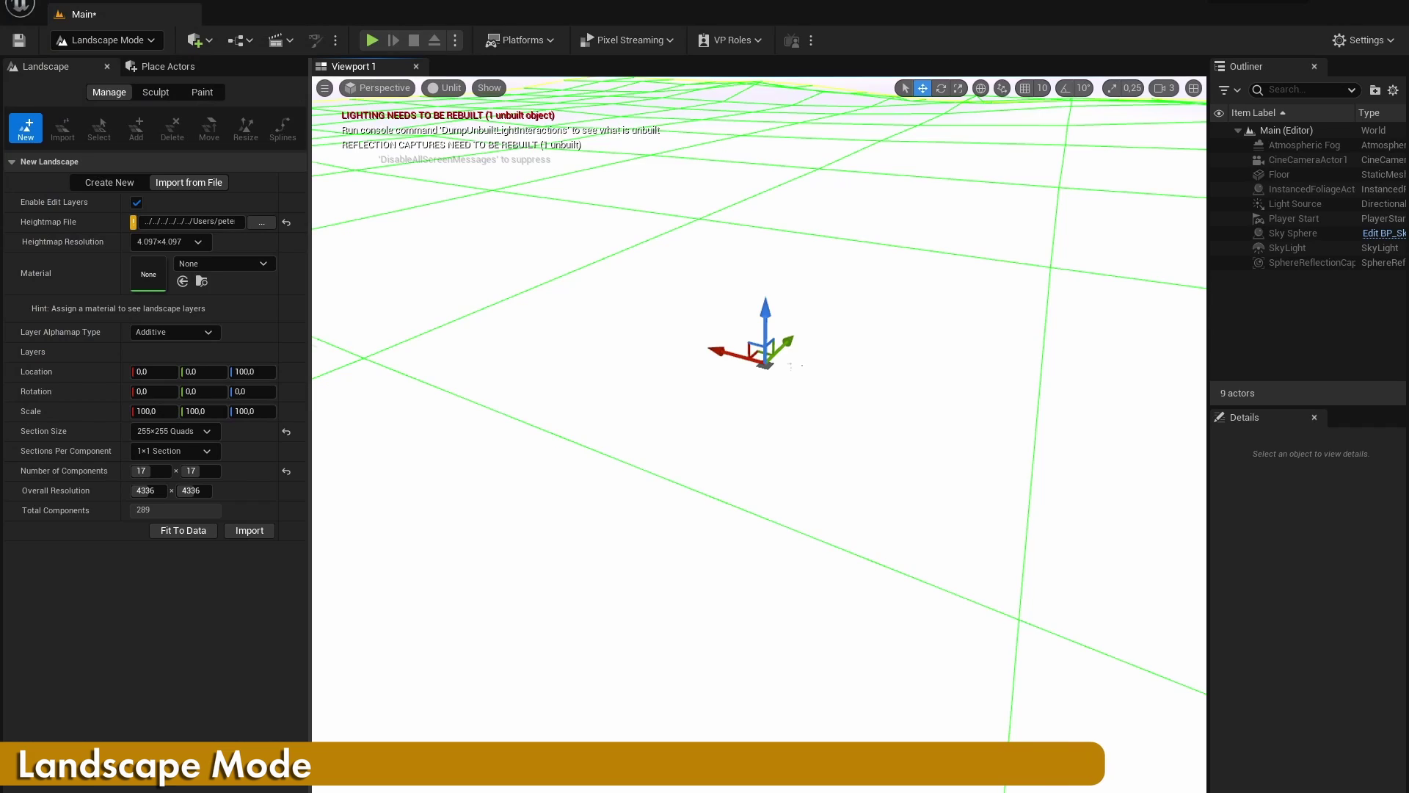
right_click_drag(759, 433, 708, 384)
scroll(790, 378, "up", 2)
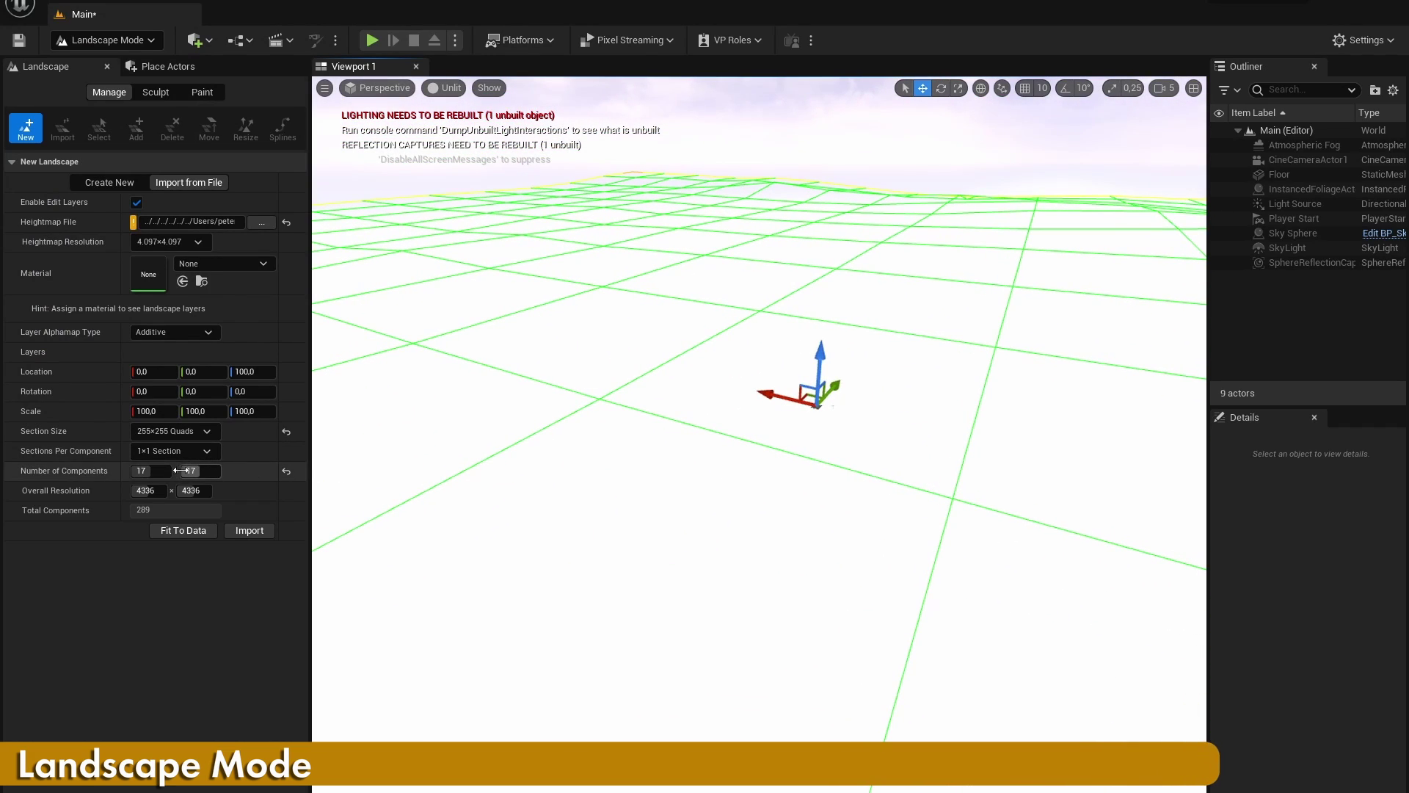
left_click(249, 530)
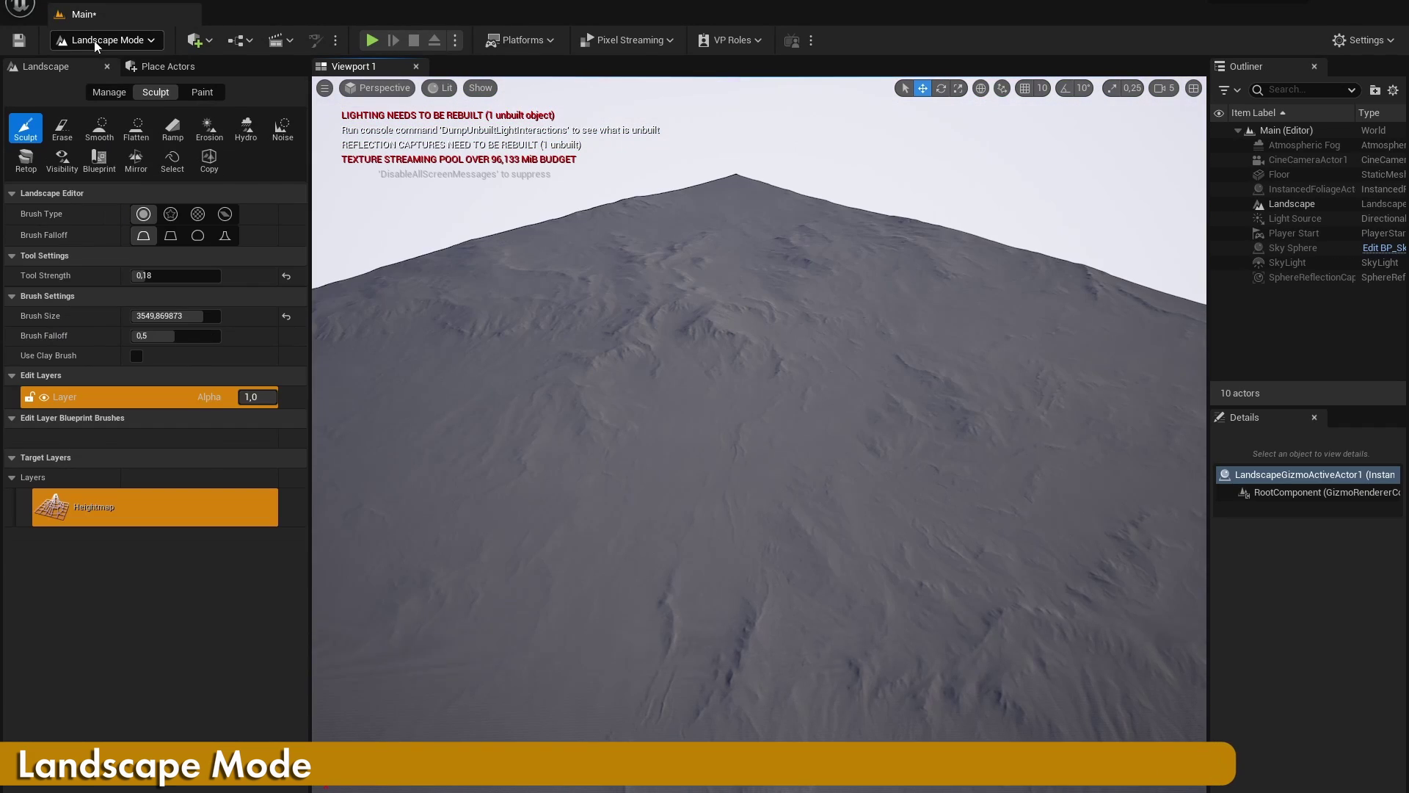
Switch back to Selection Mode and shrink the Place Actors panel to look over the imported heightmap landscape.
left_click(106, 39)
left_click(110, 63)
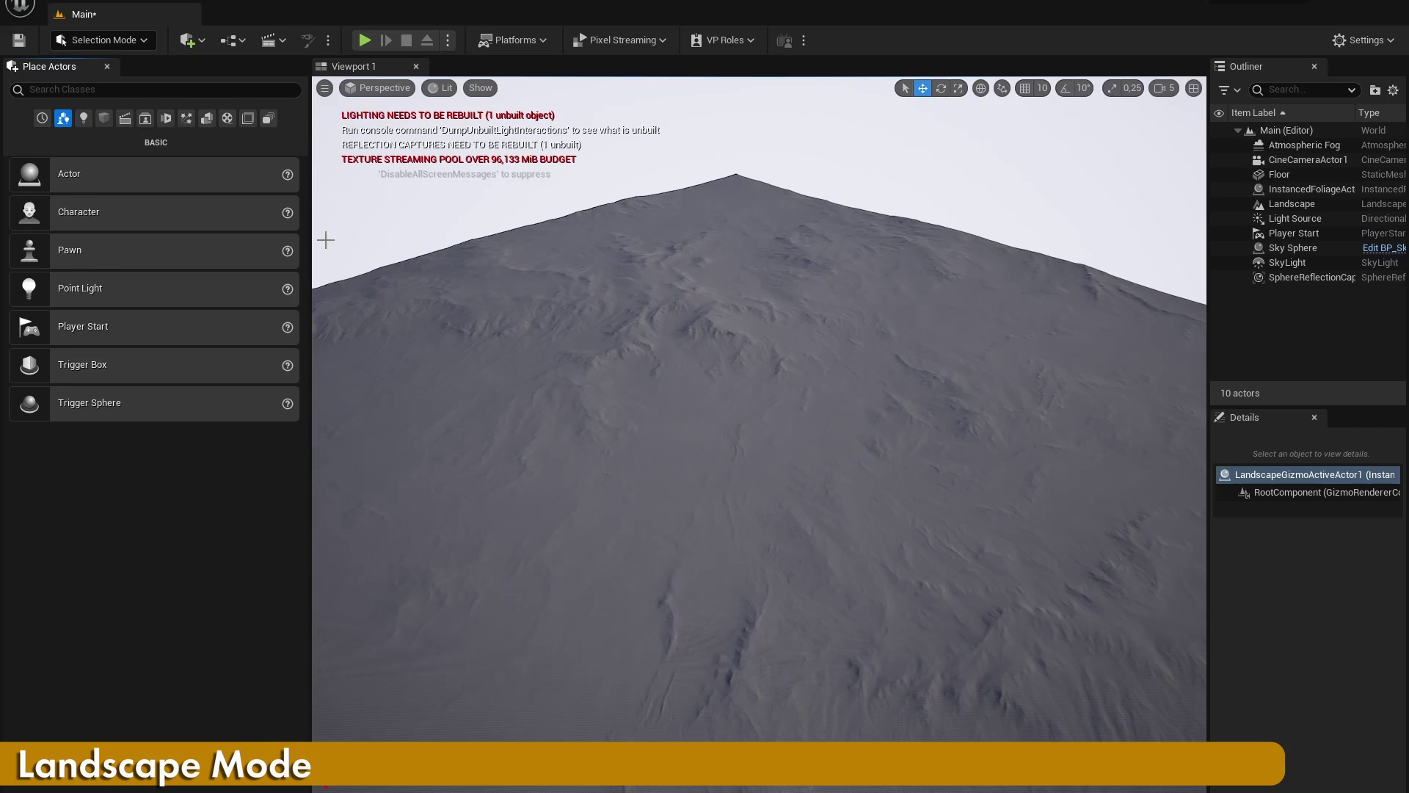
left_click_drag(309, 248, 70, 253)
right_click_drag(249, 345, 132, 367)
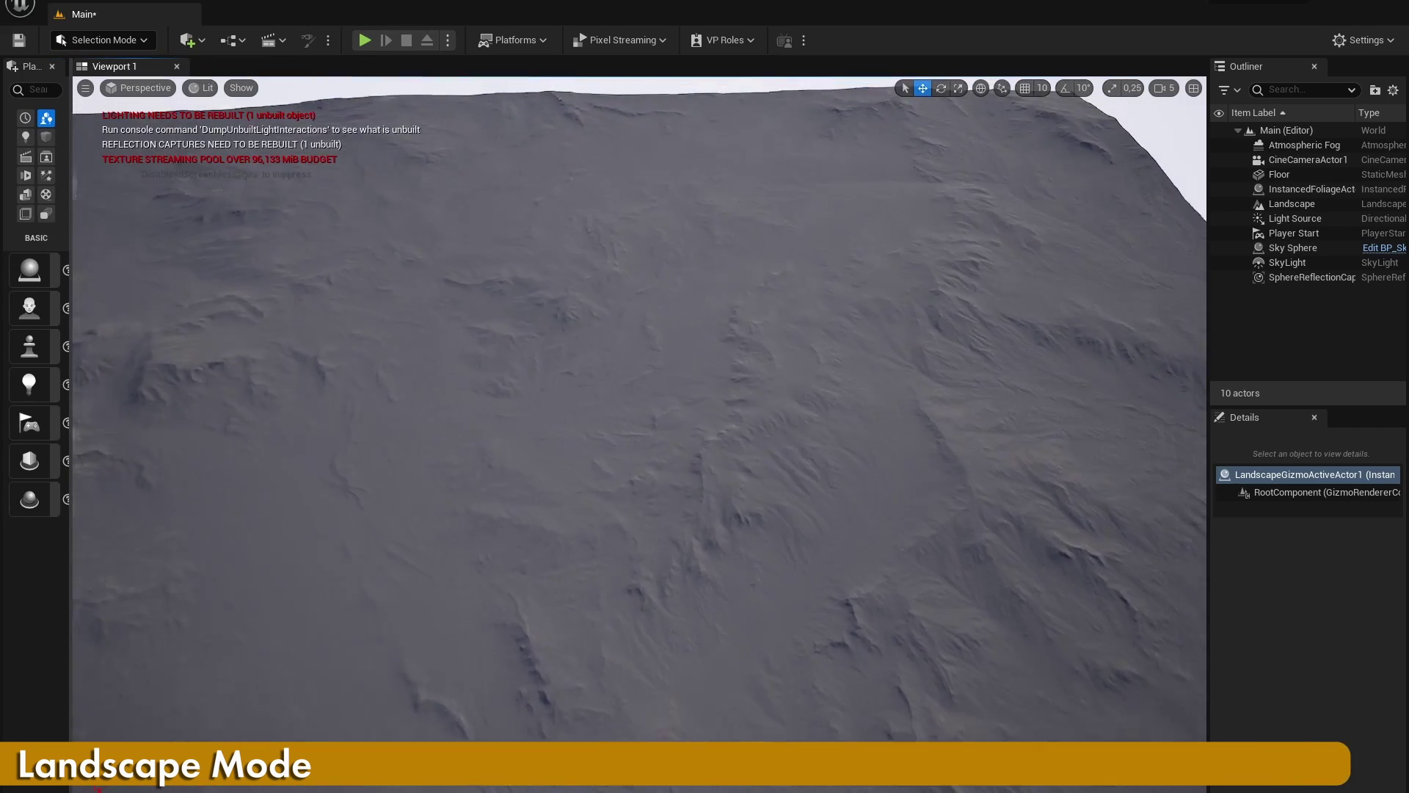
right_click_drag(639, 411, 734, 411)
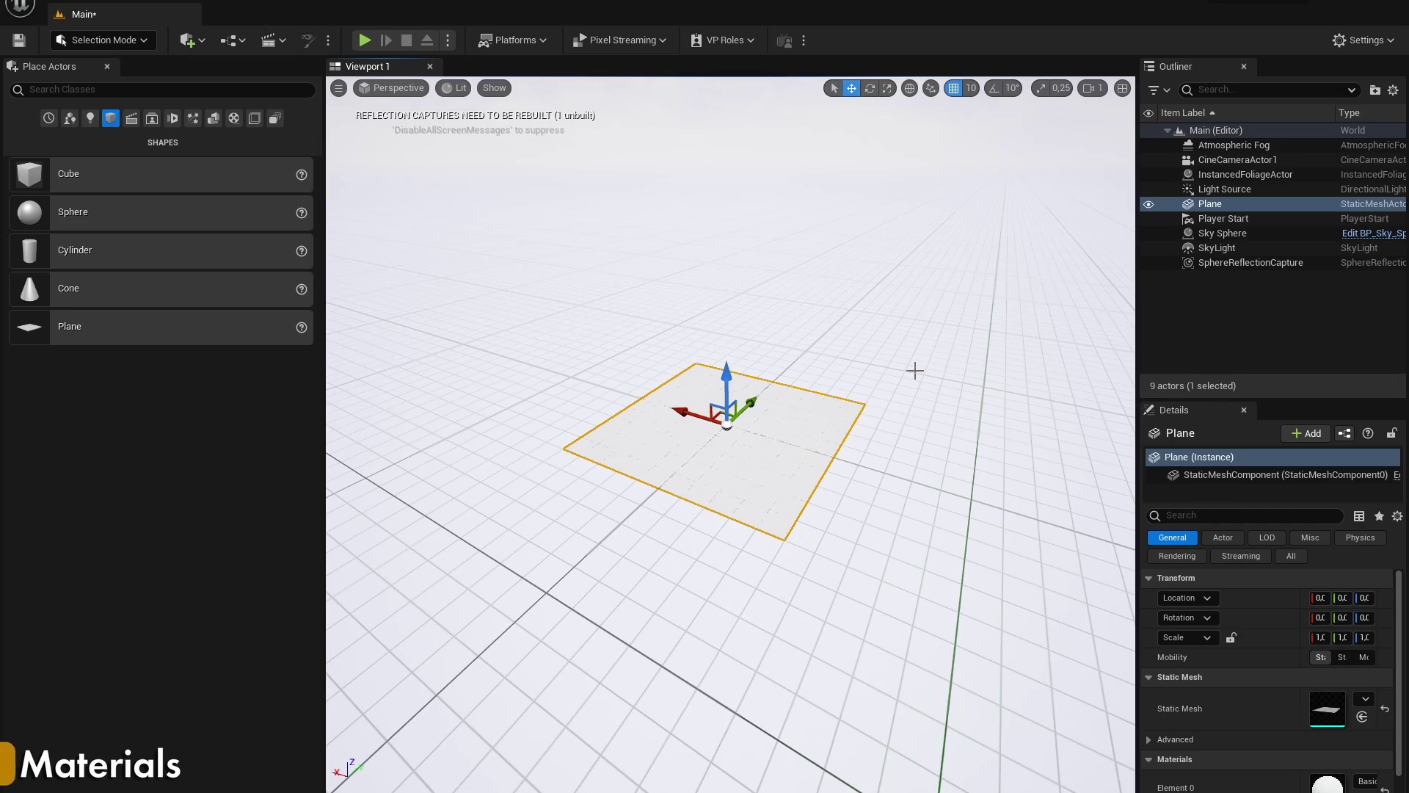
Create a new material in the Content folder and apply it to the plane.
key("ctrl+space")
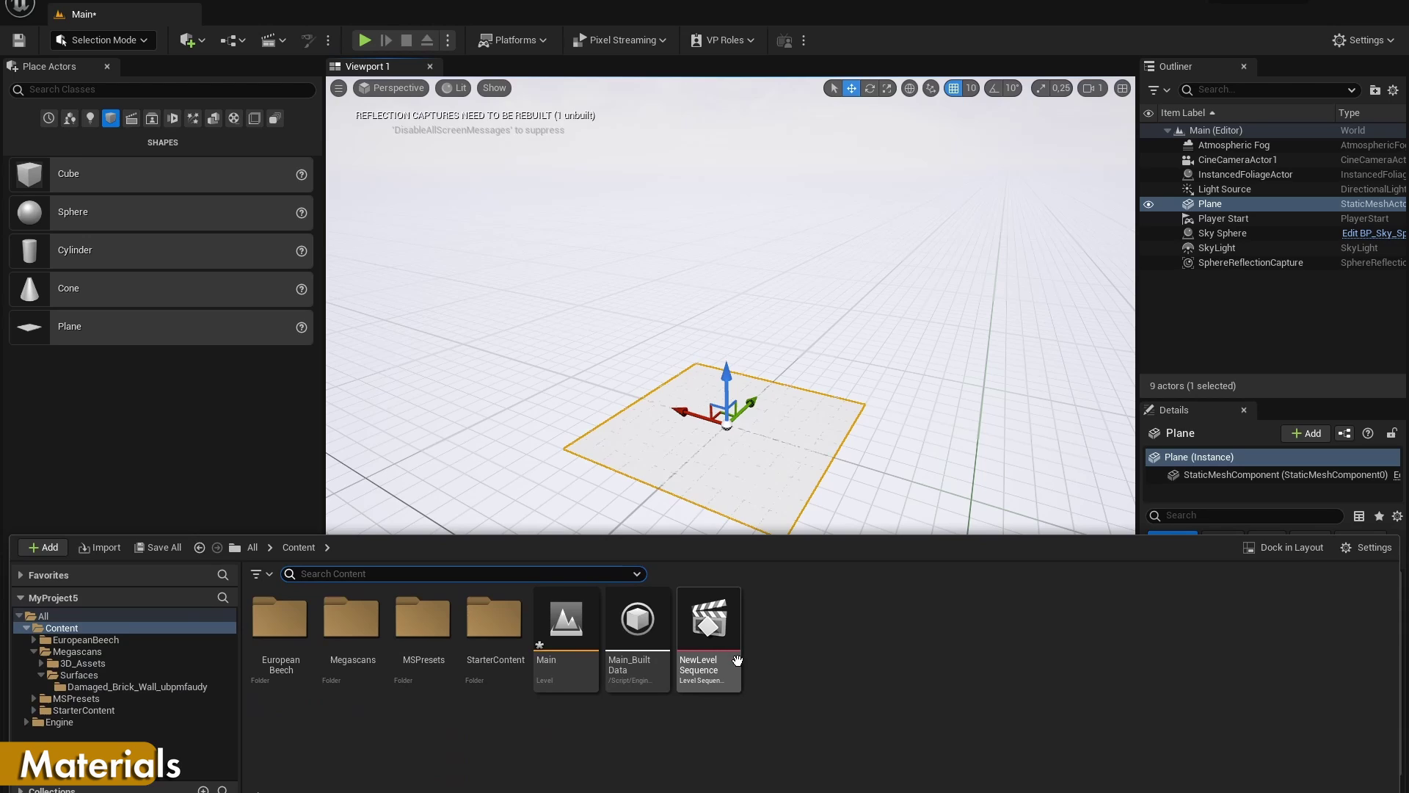
right_click(818, 646)
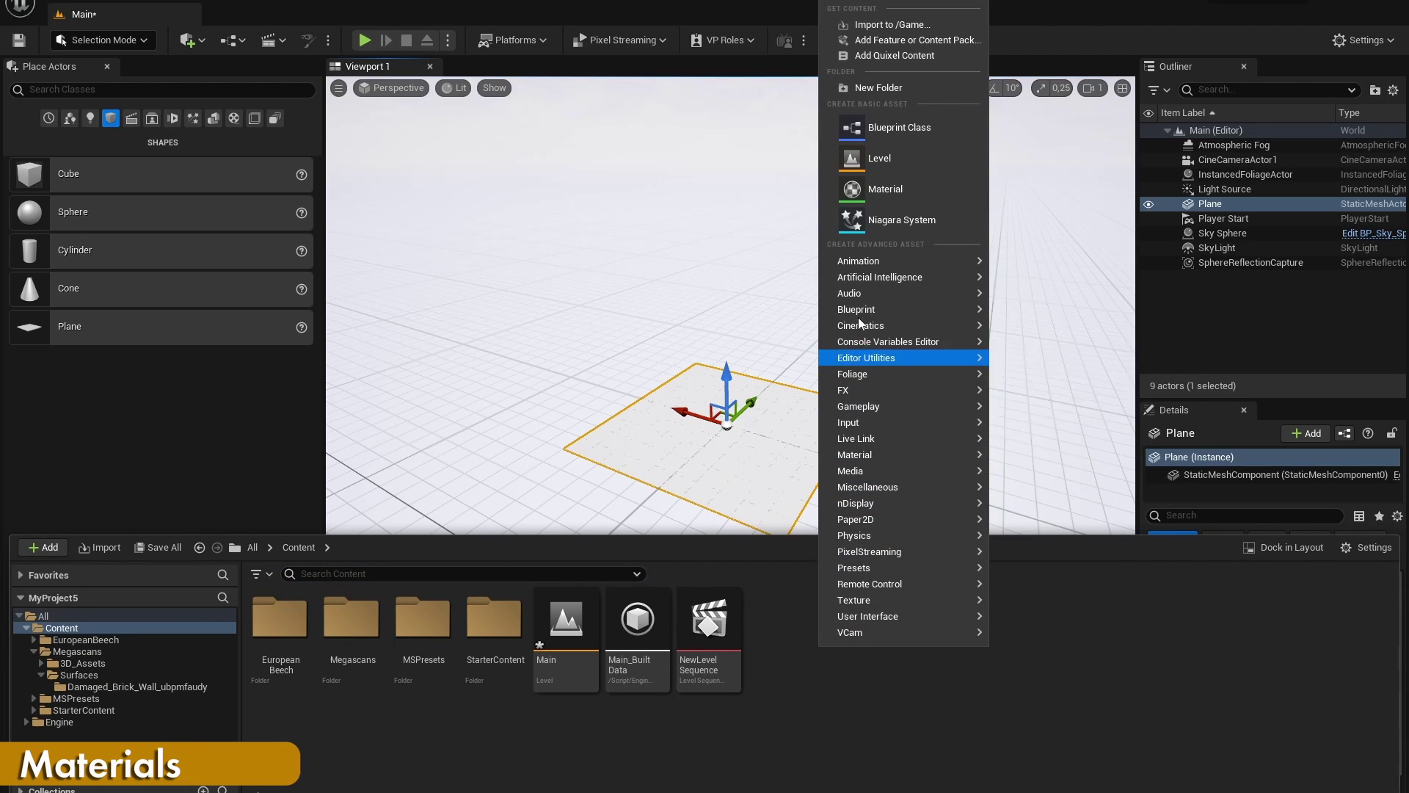
left_click(888, 189)
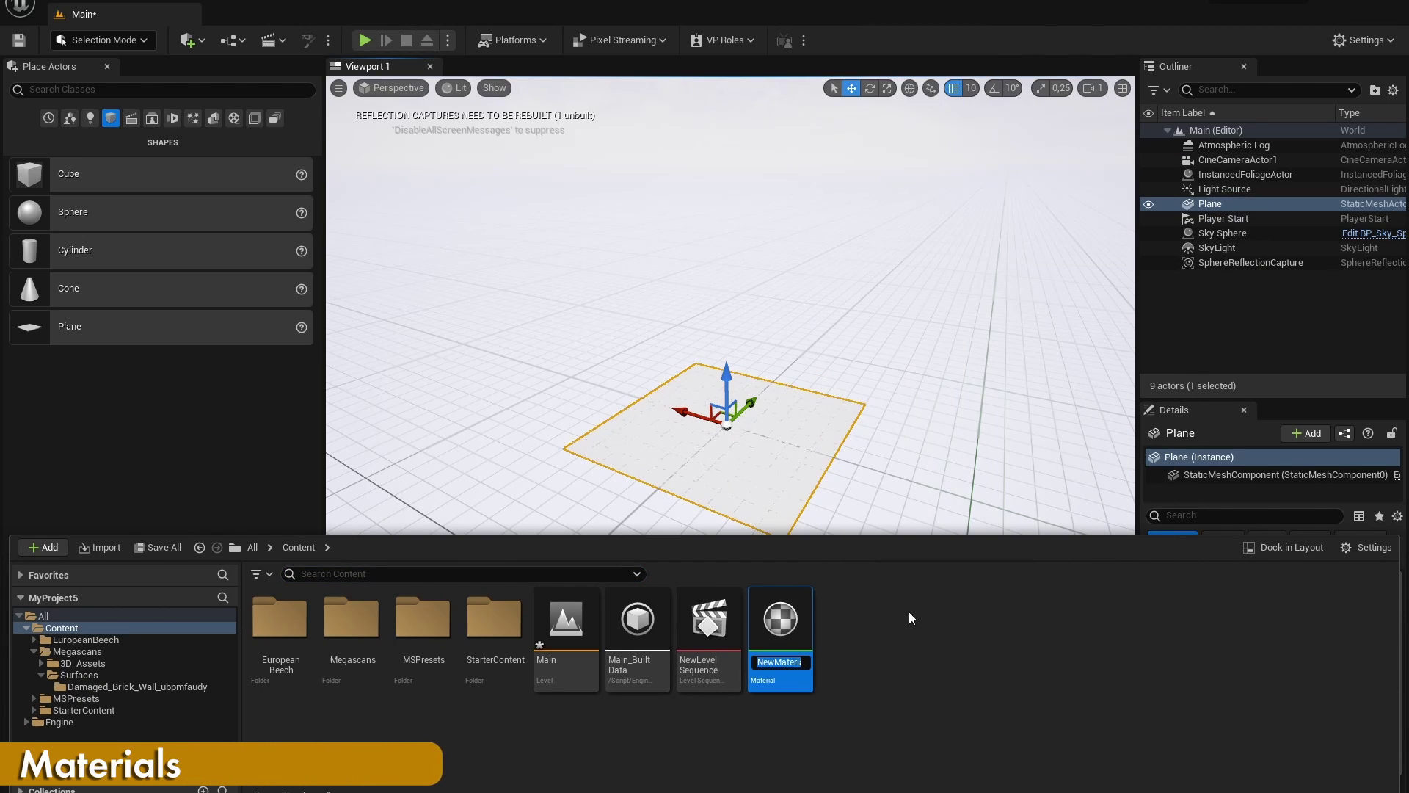
left_click_drag(780, 619, 796, 456)
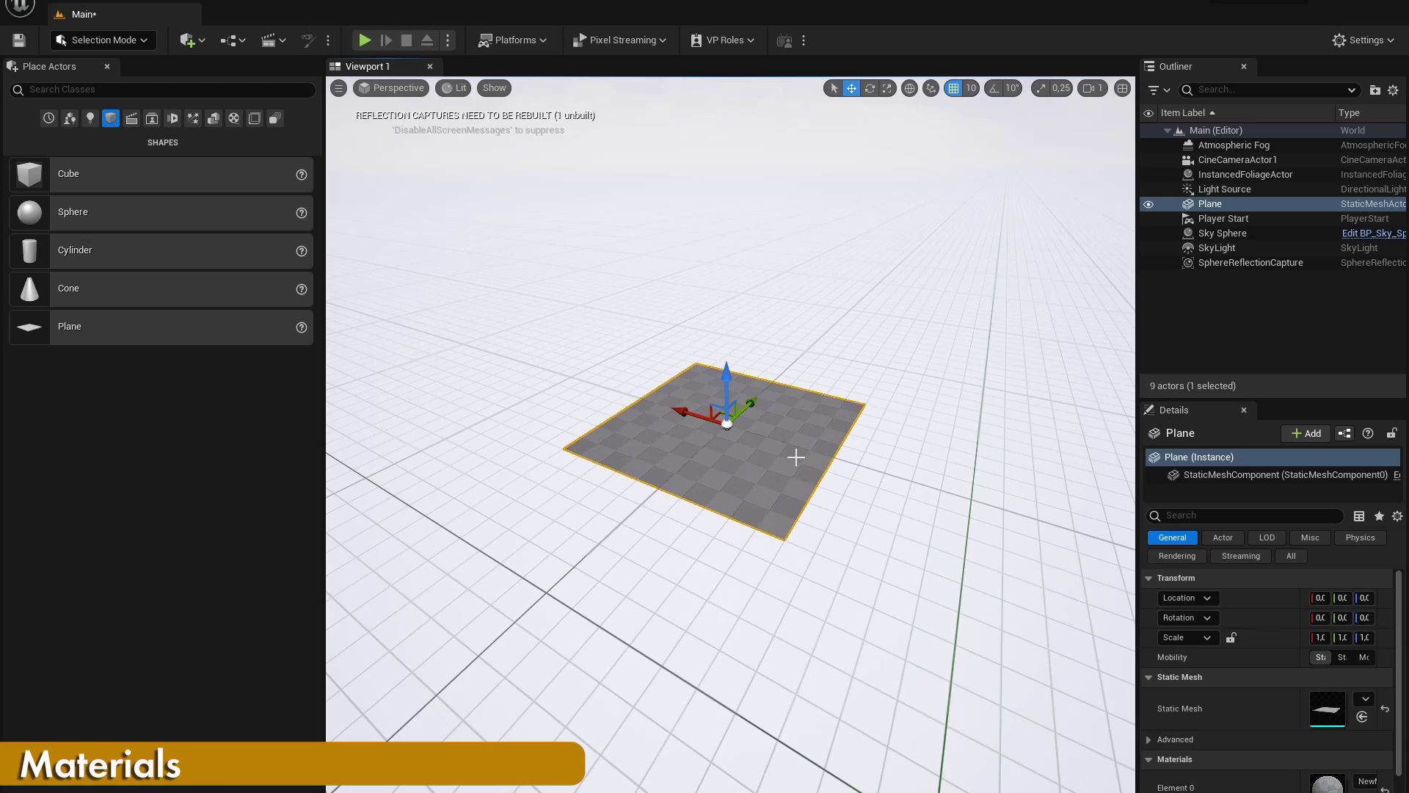
Open the new material for editing and add the damaged brick wall albedo and normal textures to its graph.
key("ctrl+space")
double_click(781, 632)
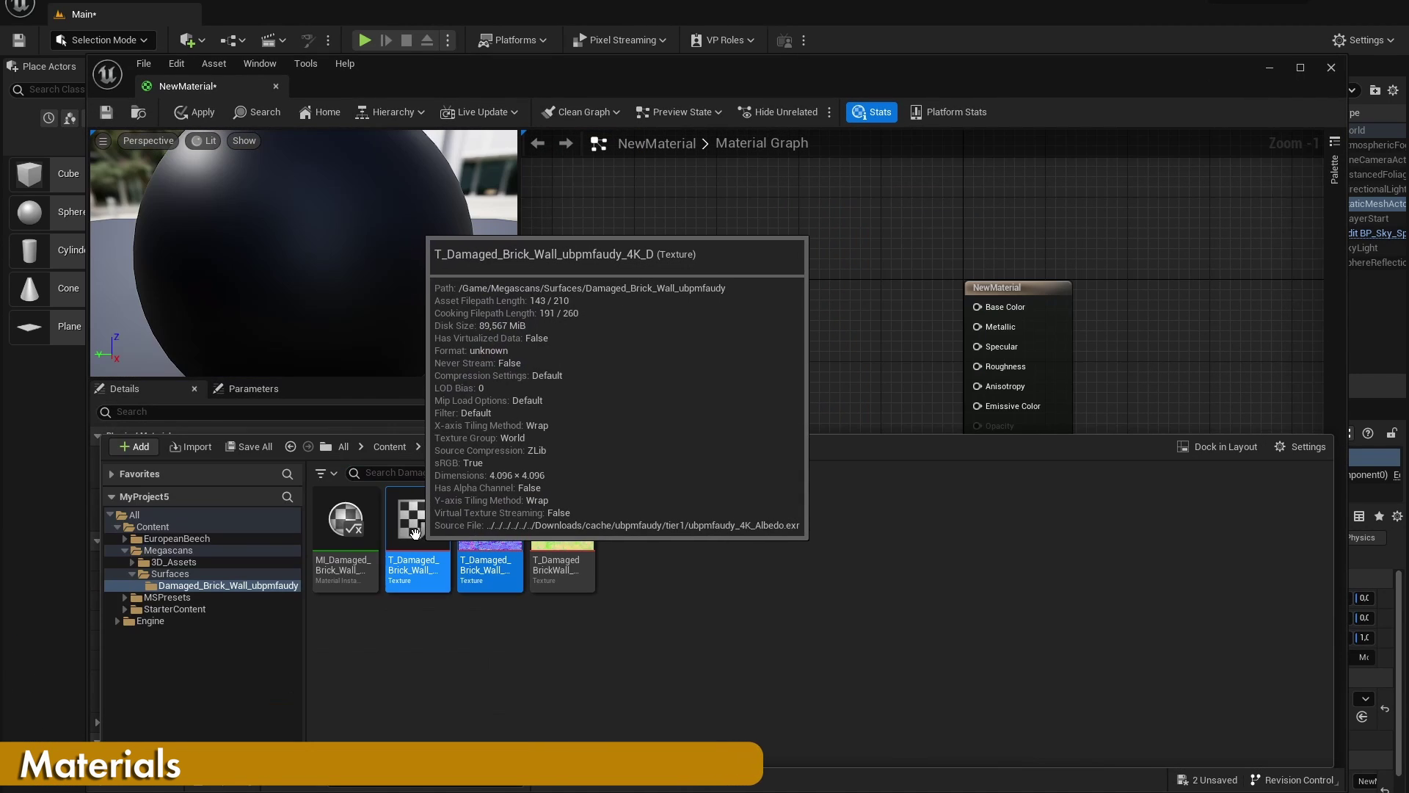
left_click_drag(419, 536, 974, 467)
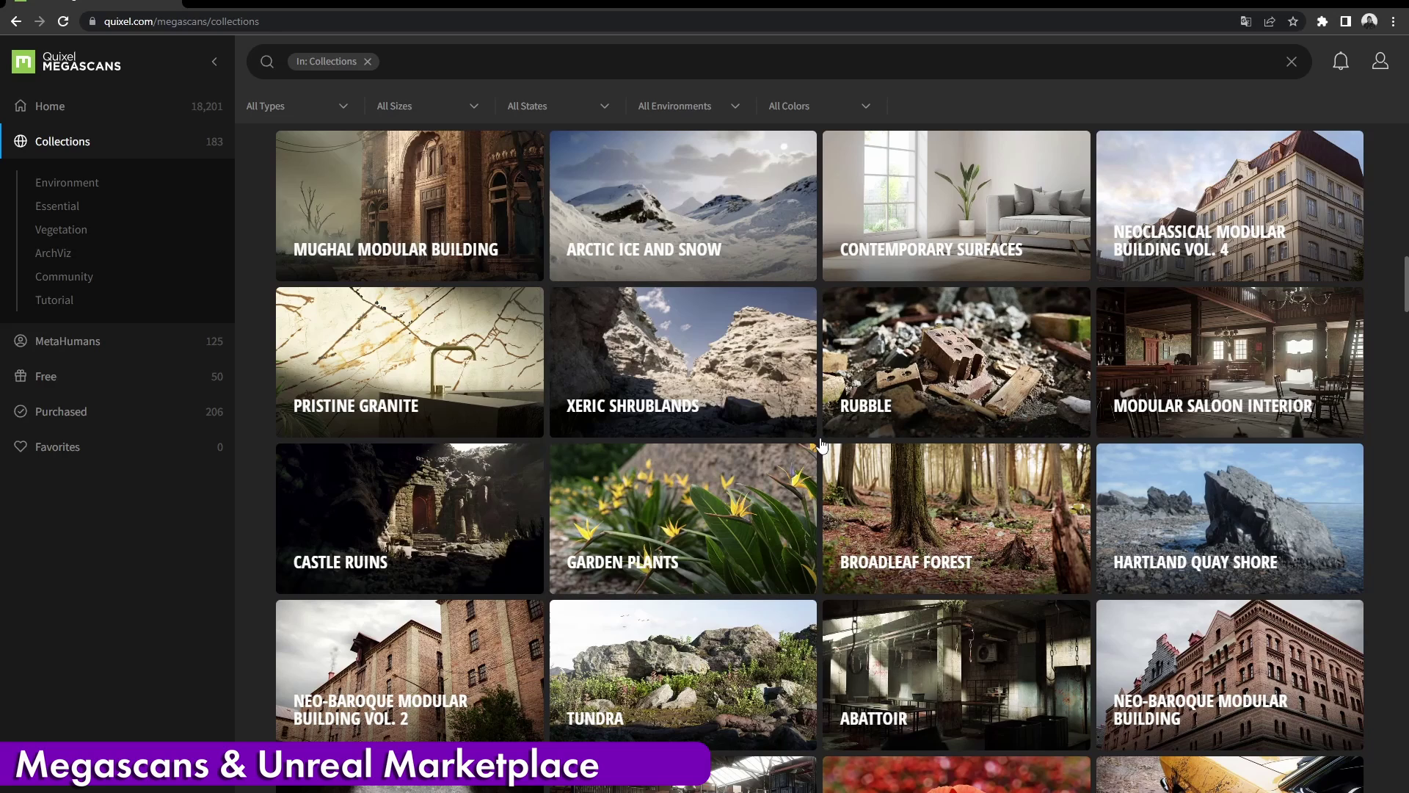
Browse the Megascans collections on quixel.com and open Quixel Bridge to look through the 3D Plants and Surfaces assets.
scroll(821, 444, "down", 8)
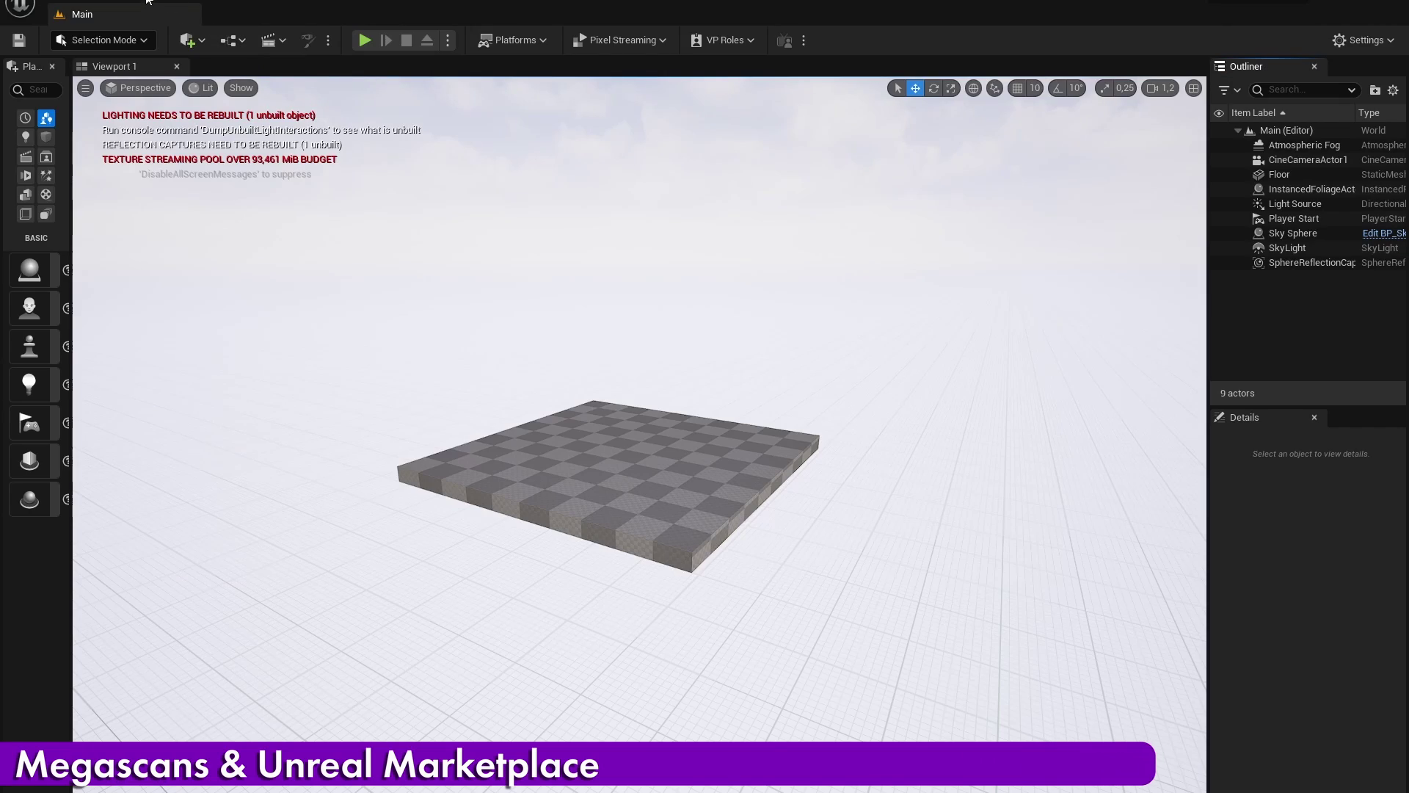
left_click(147, 2)
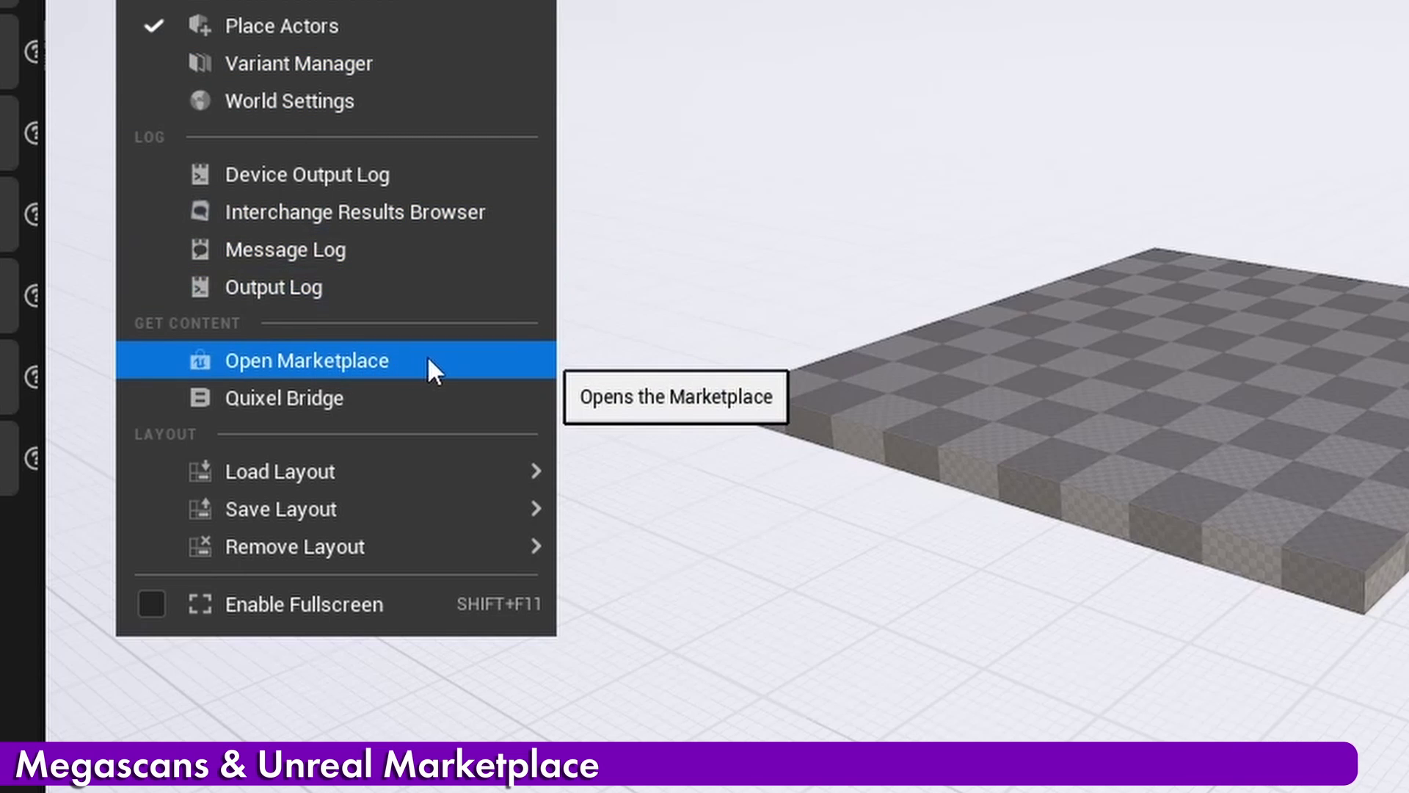
left_click(440, 398)
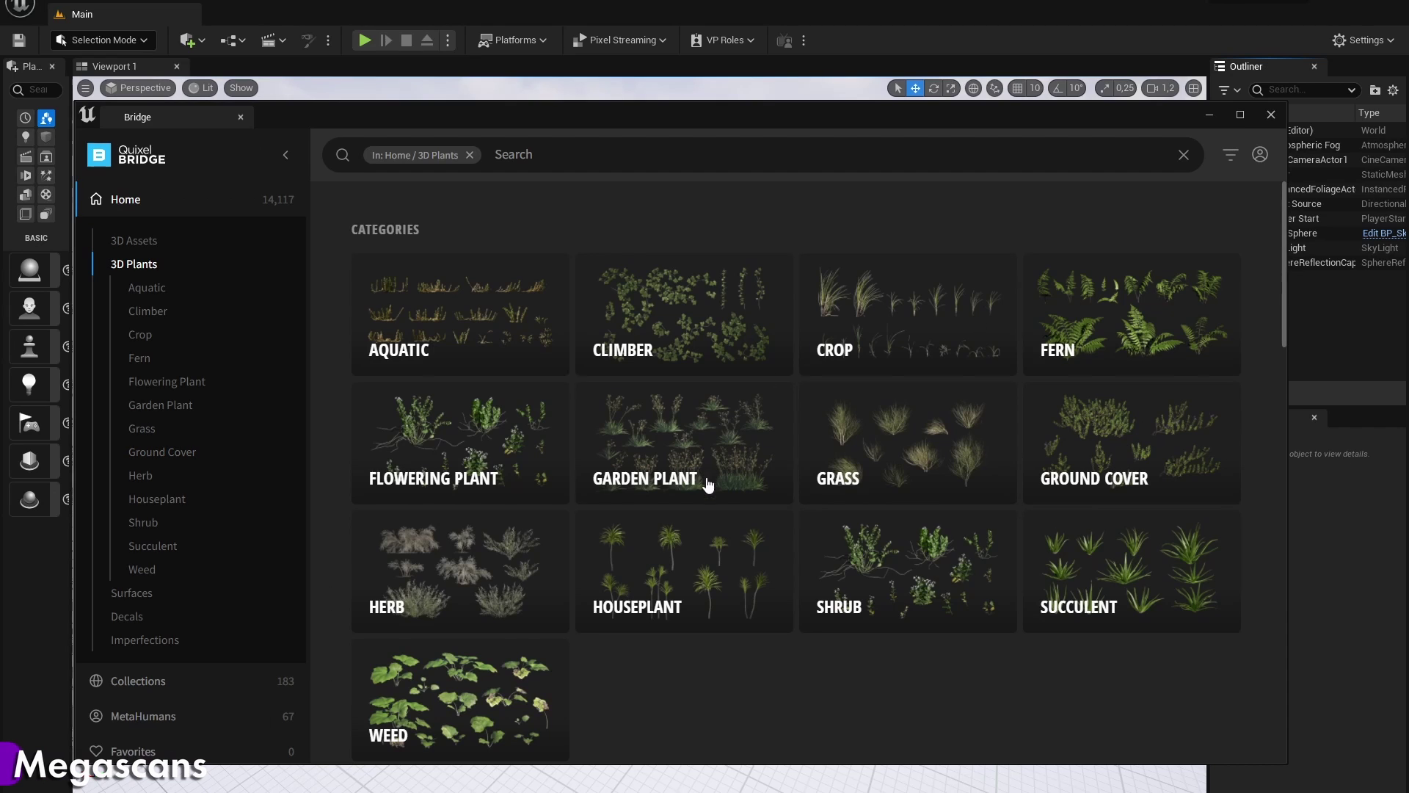
scroll(771, 552, "down", 1)
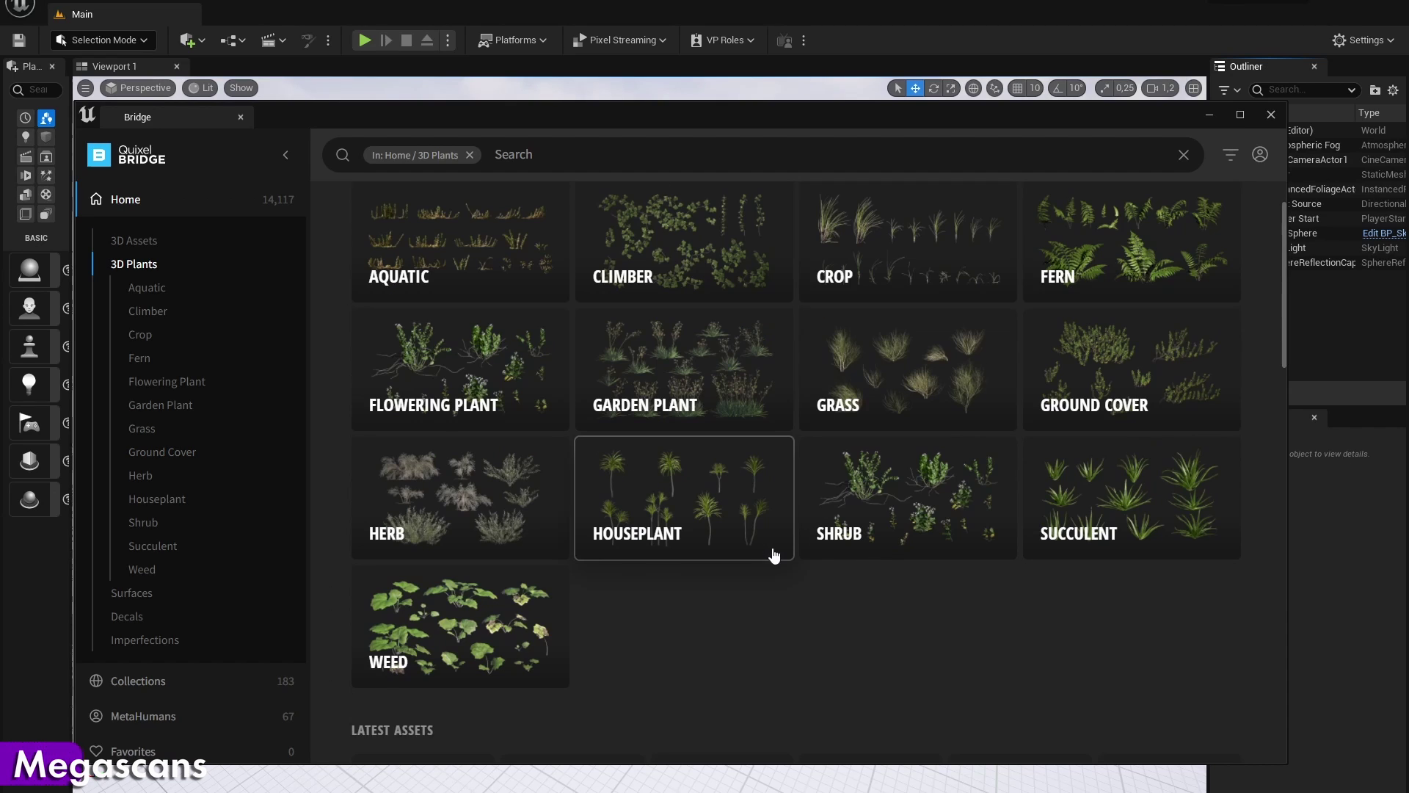
scroll(775, 554, "down", 9)
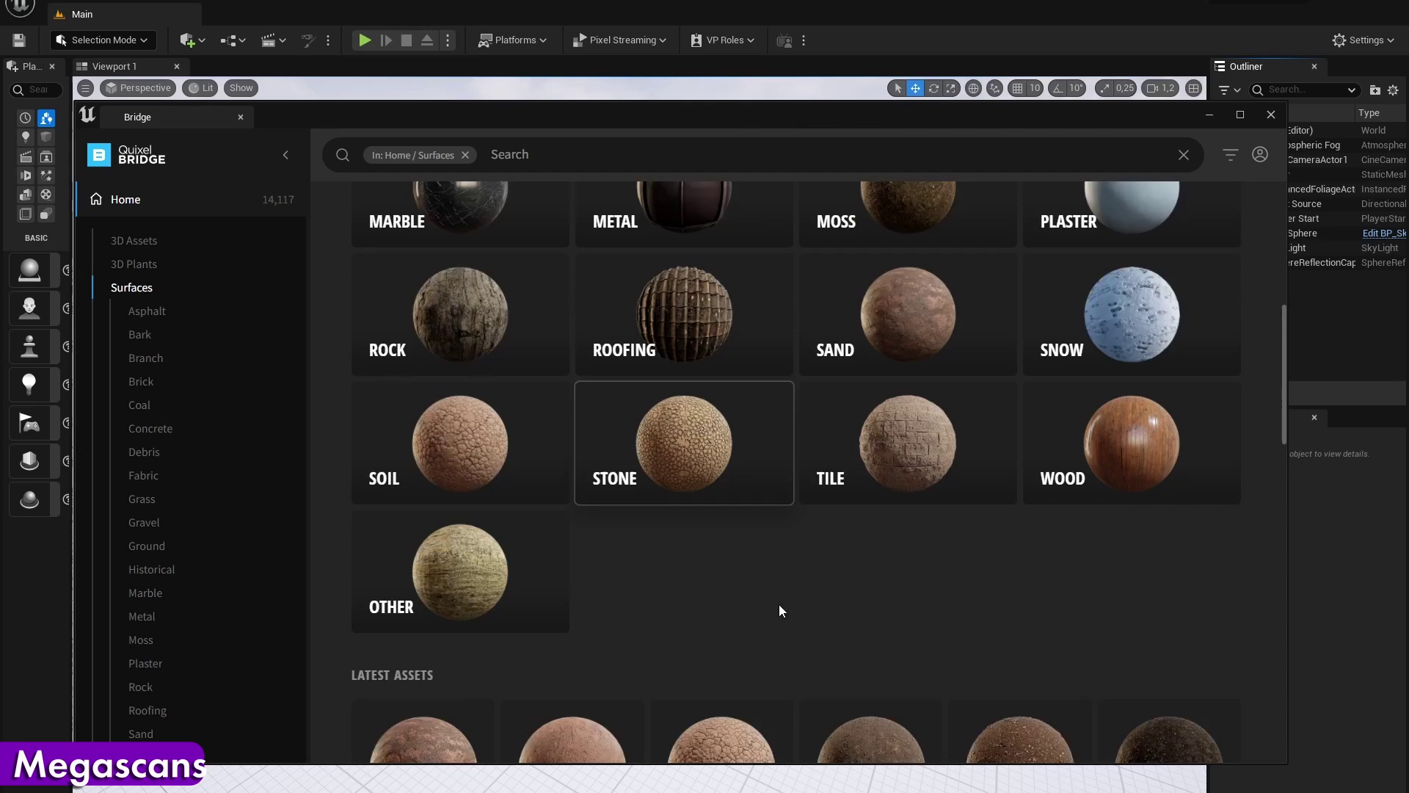
scroll(779, 603, "down", 6)
scroll(781, 603, "down", 5)
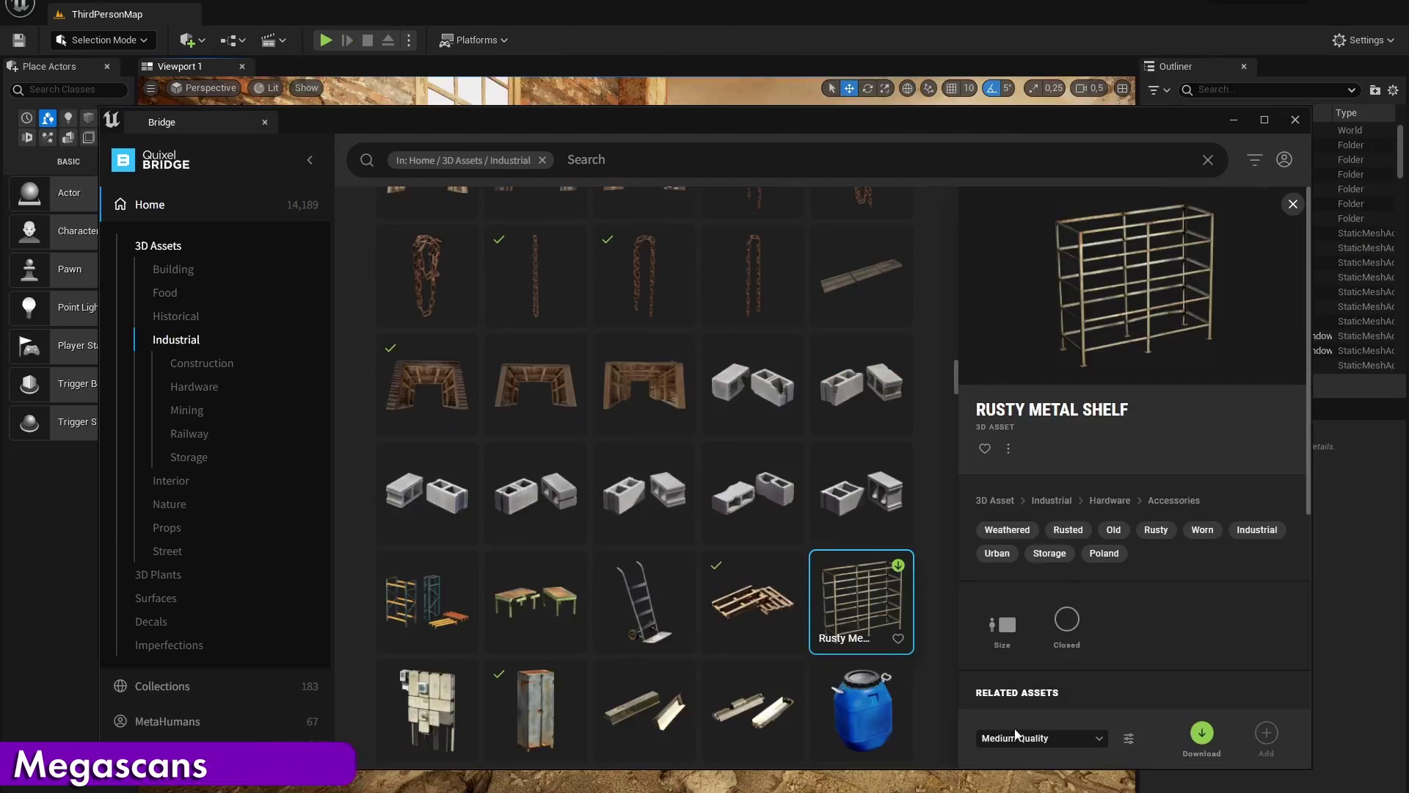
Download the Rusty Metal Shelf in Medium Quality and place its static mesh in the level against the brick wall.
left_click(1014, 740)
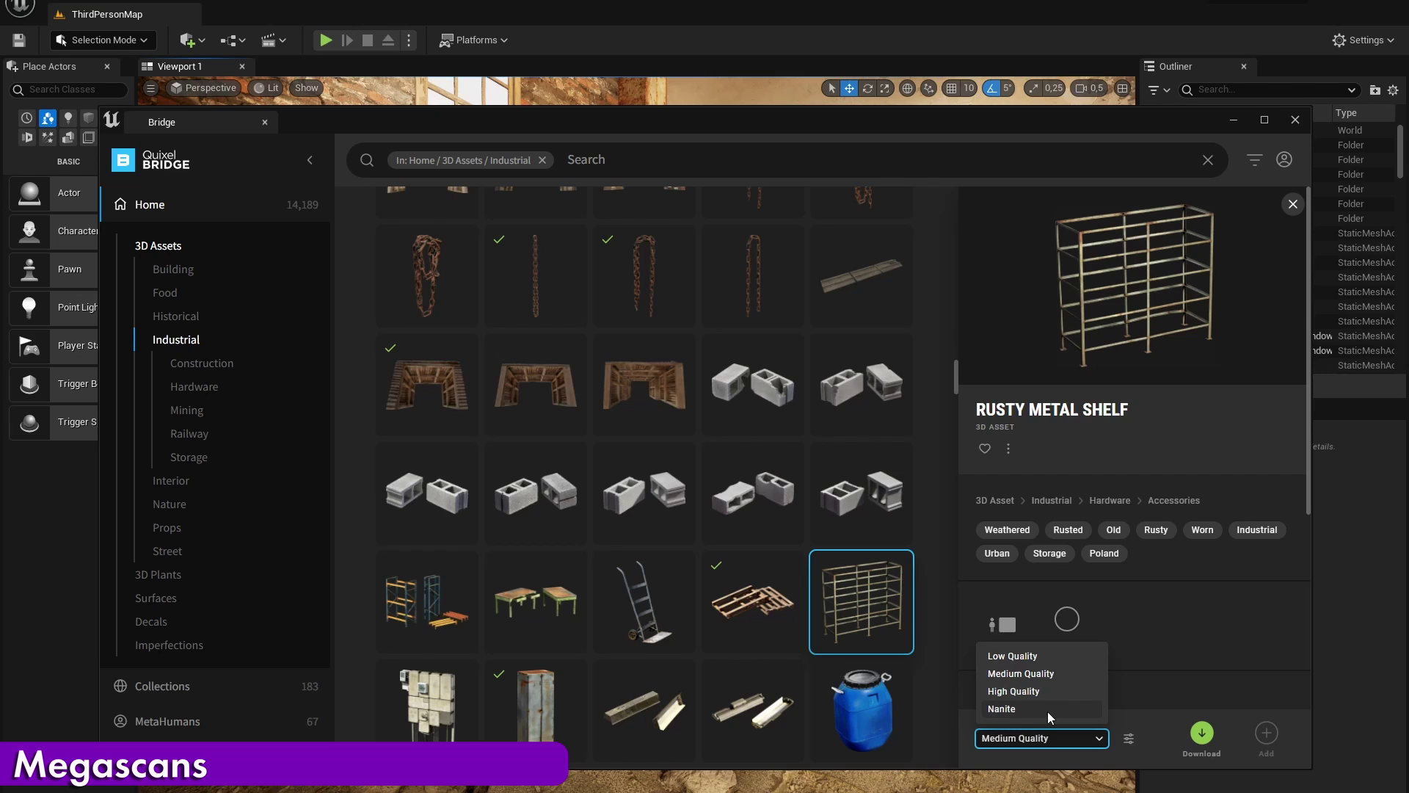
left_click(1075, 670)
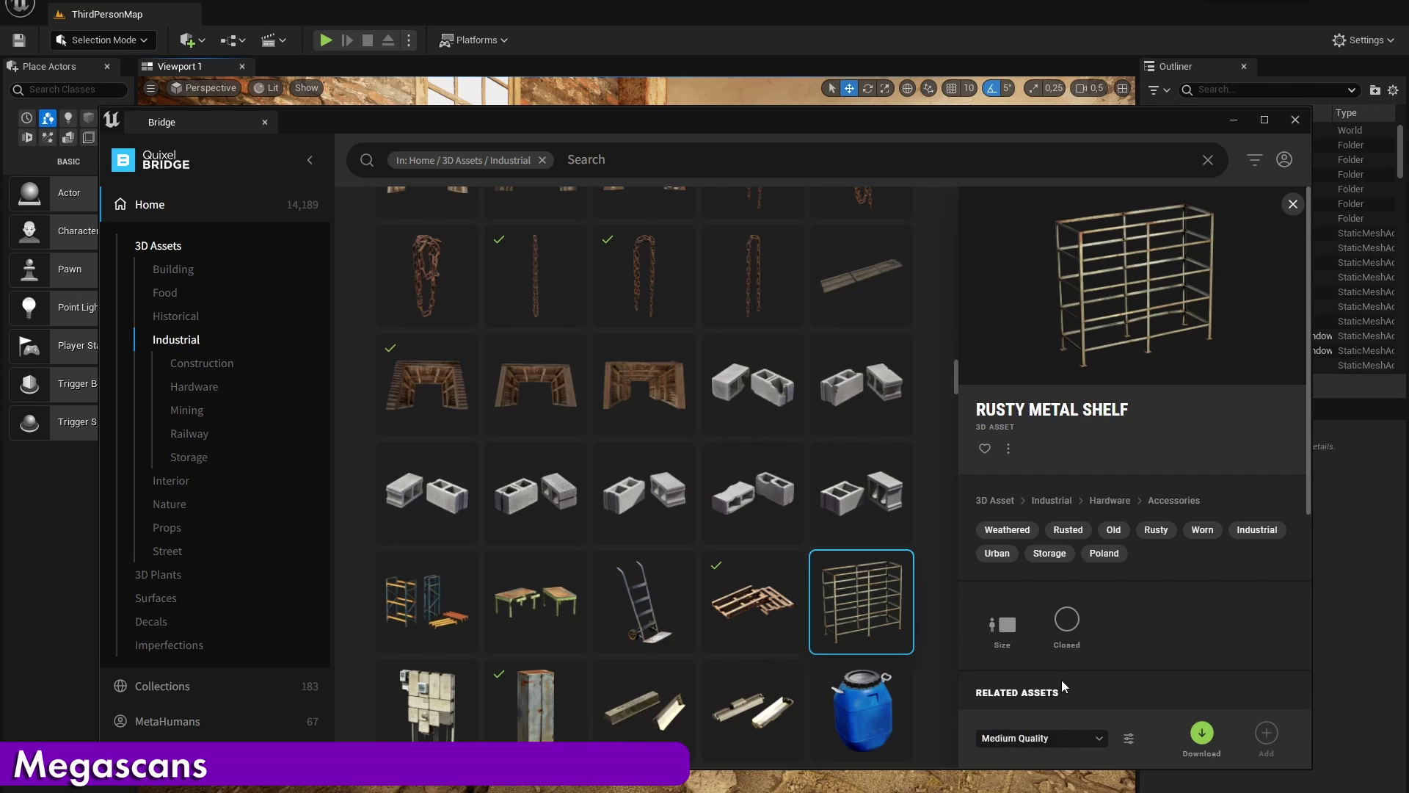
left_click(1202, 734)
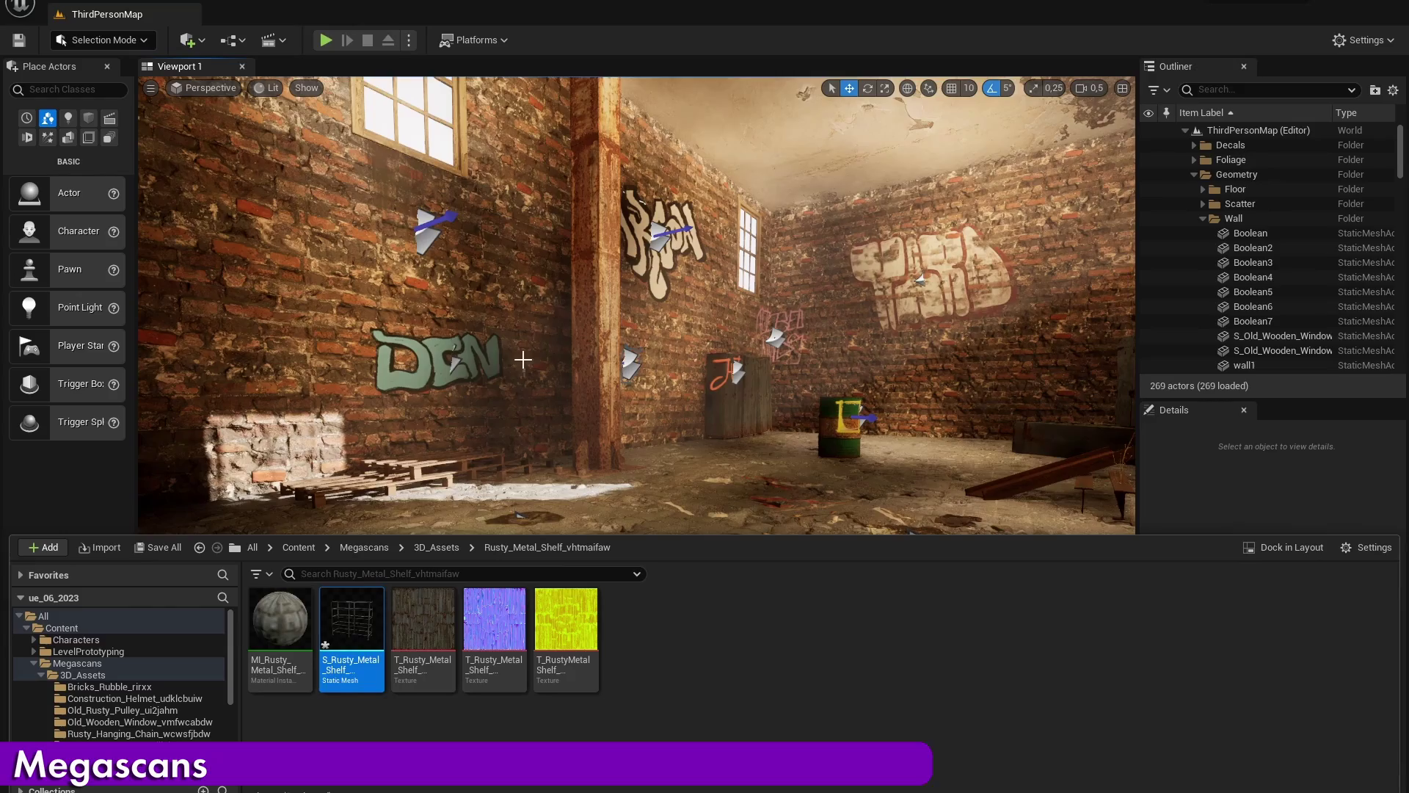
left_click_drag(360, 646, 529, 462)
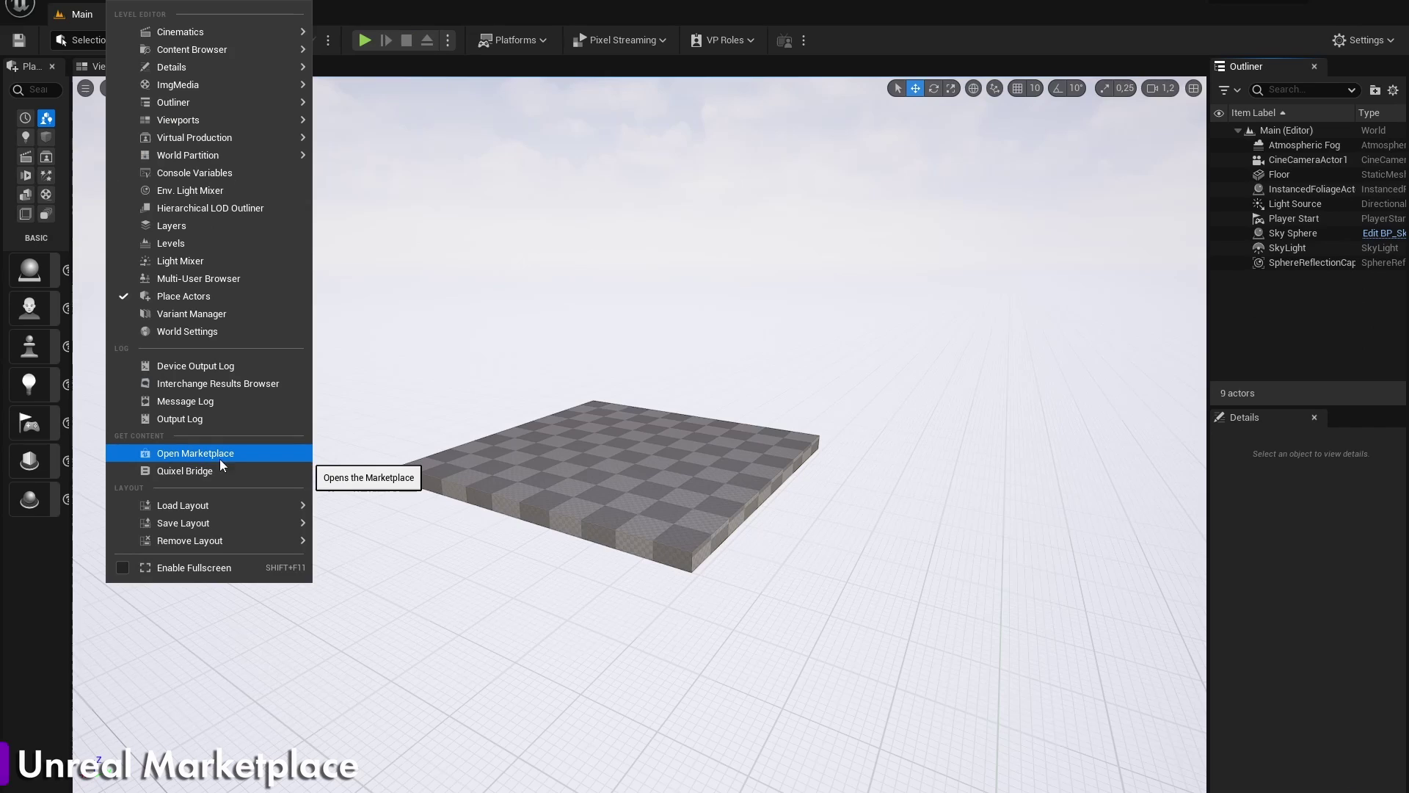
Open the Unreal Marketplace and view the Advanced AI Spawn System and European Beech preview images and the Showcase products.
left_click(230, 457)
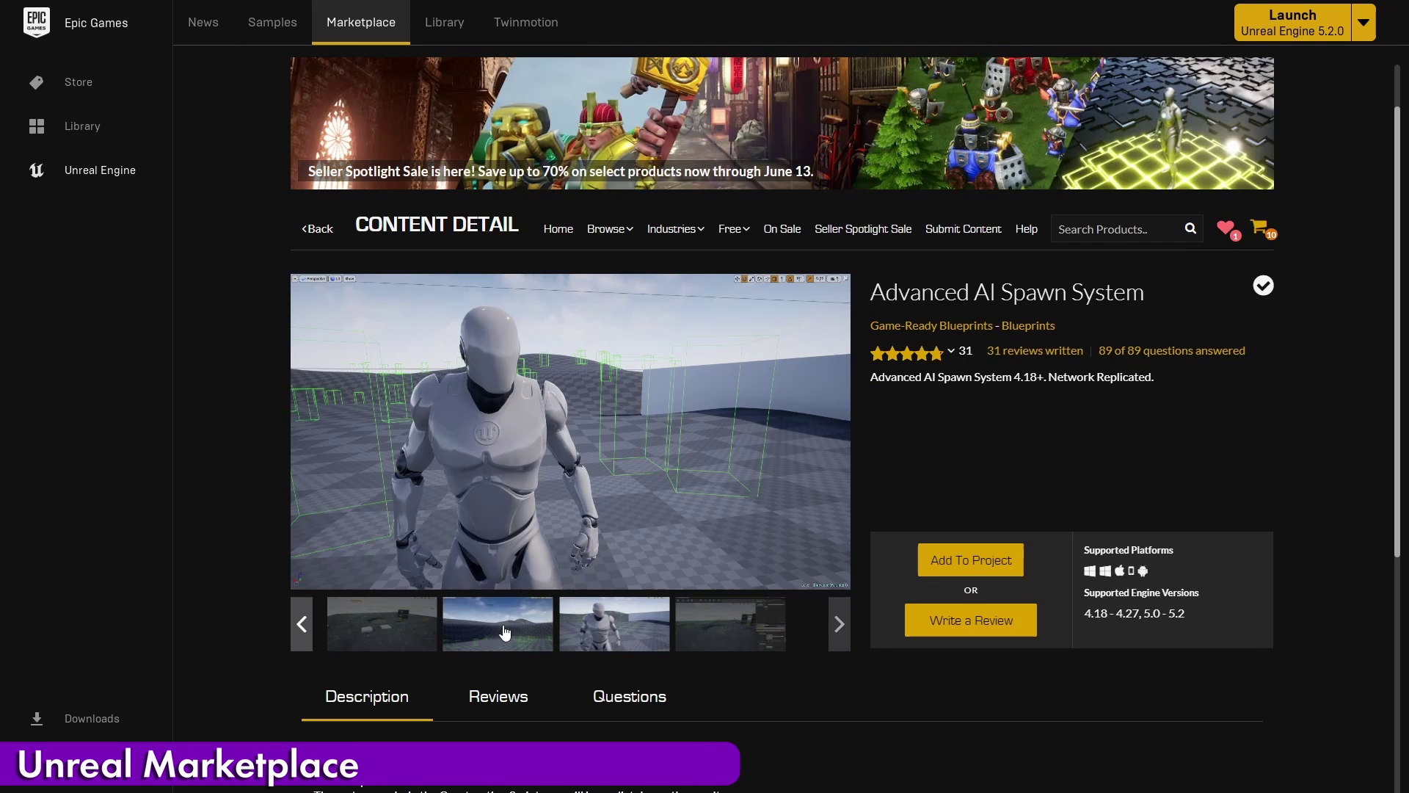
left_click(499, 630)
left_click(405, 631)
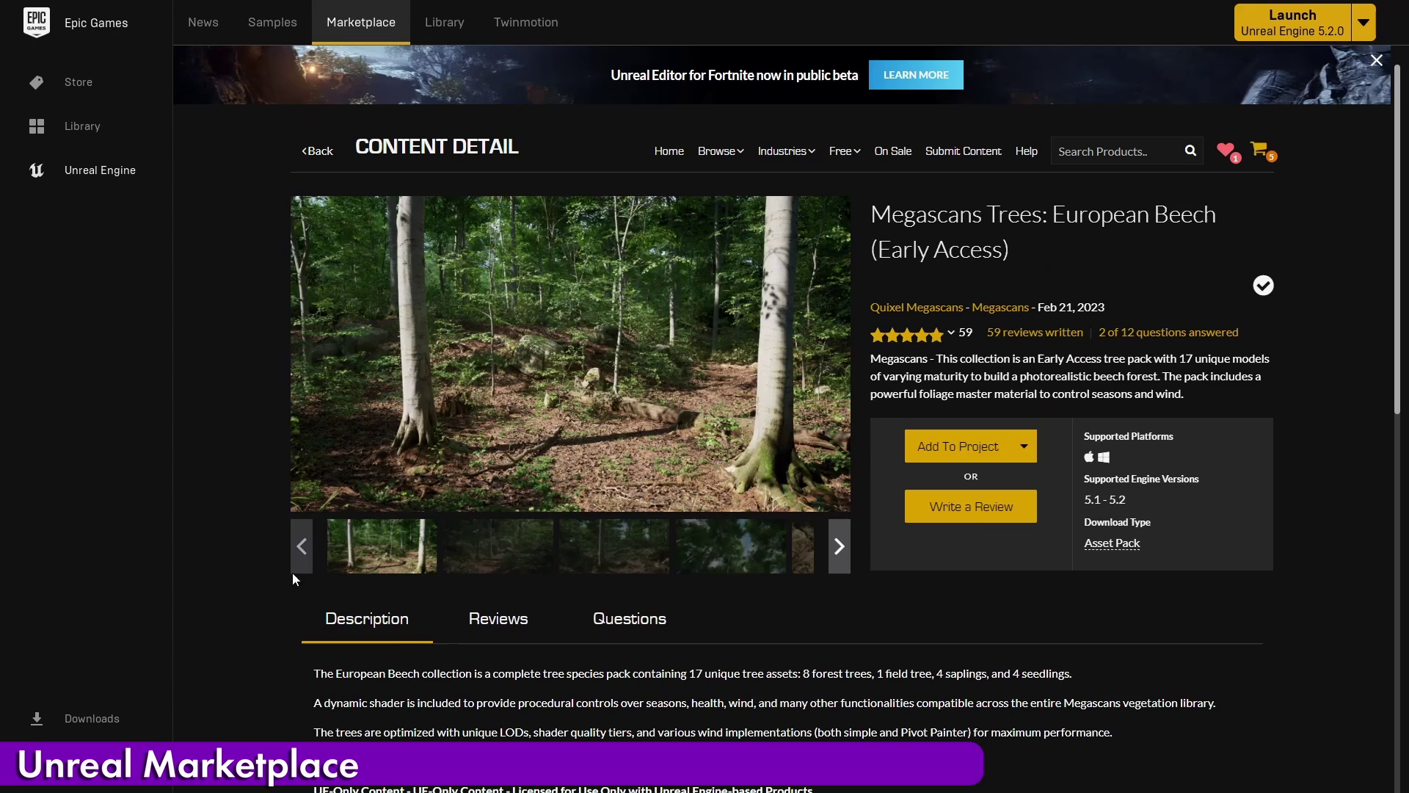
left_click(838, 547)
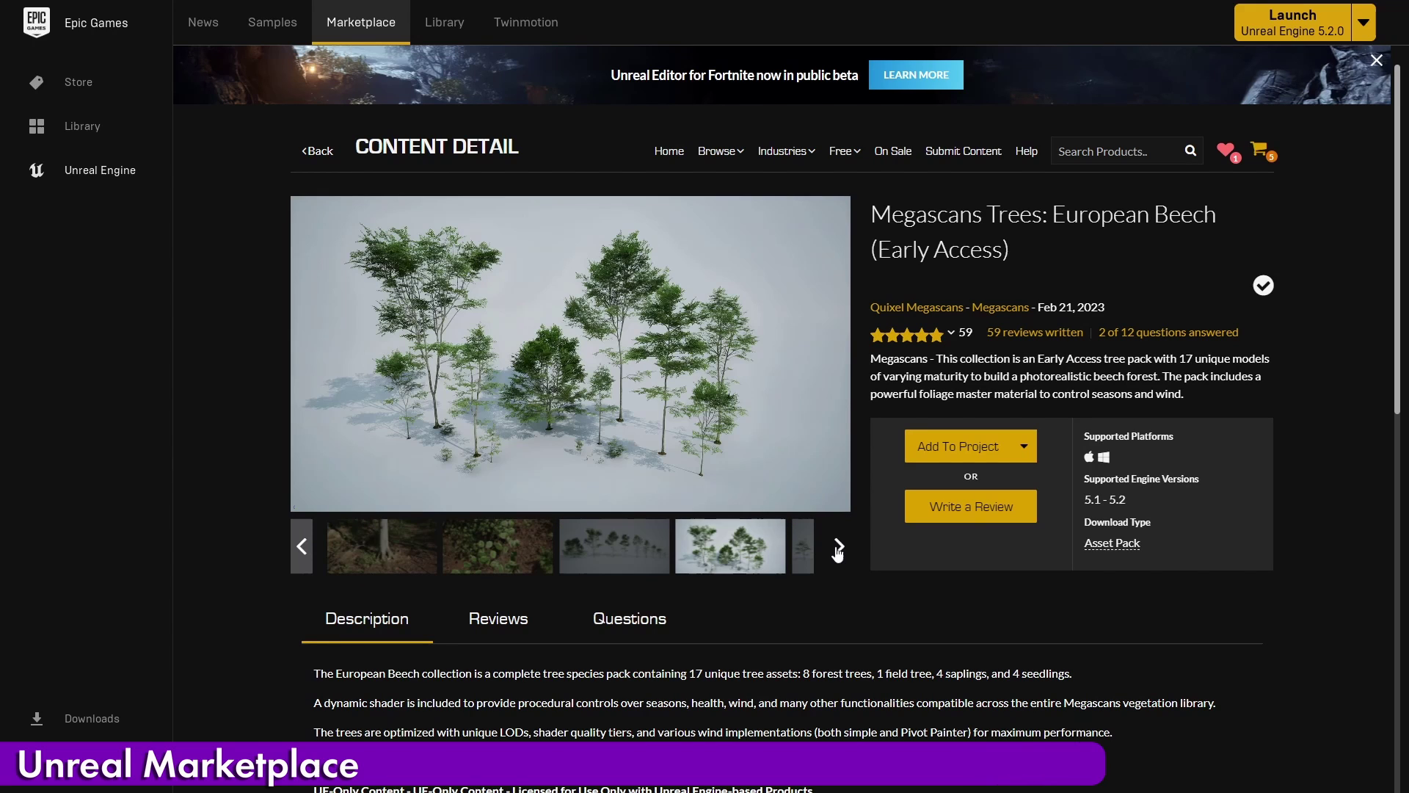
left_click(626, 553)
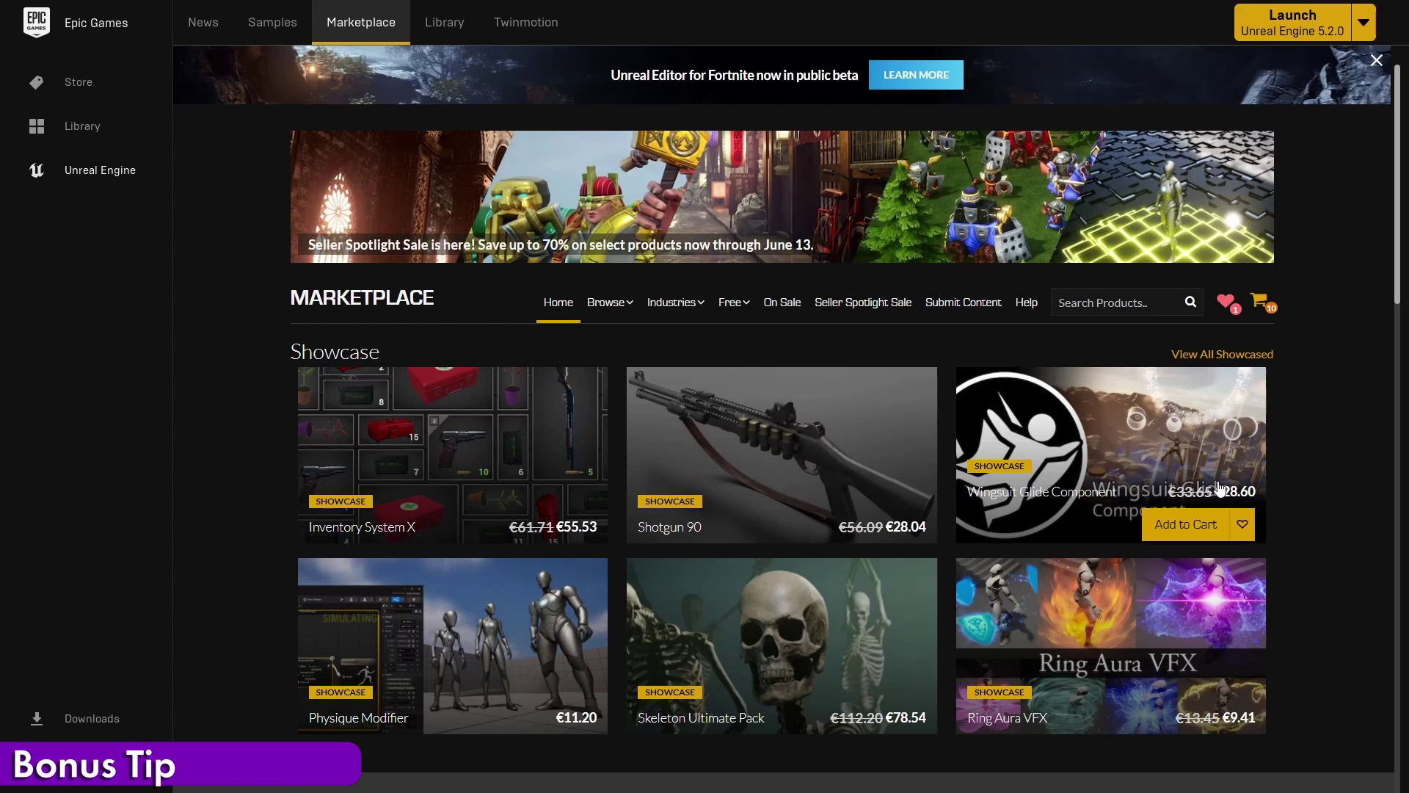
scroll(1218, 488, "down", 7)
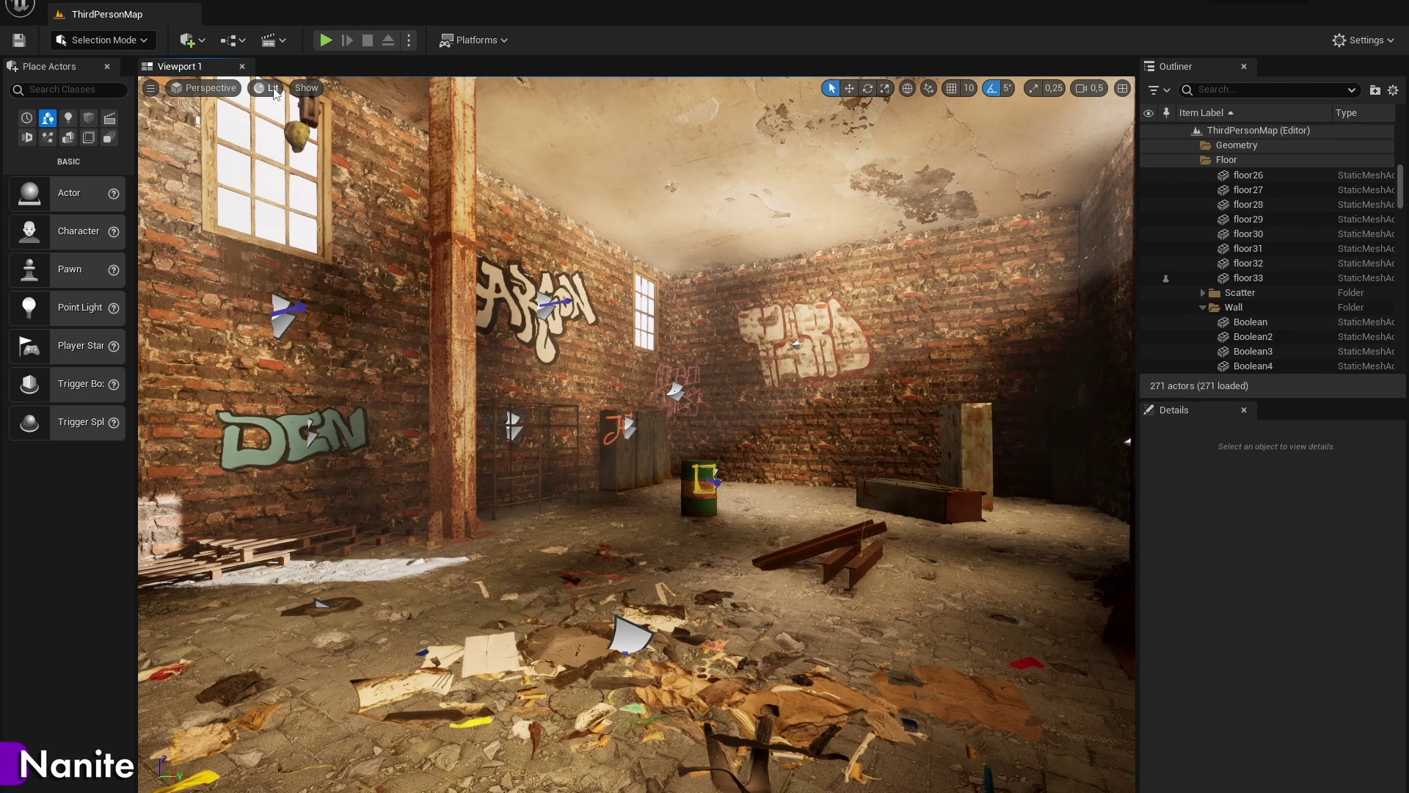
Show the brick room in the Nanite Clusters visualization and examine the mesh clusters from several angles.
left_click(272, 88)
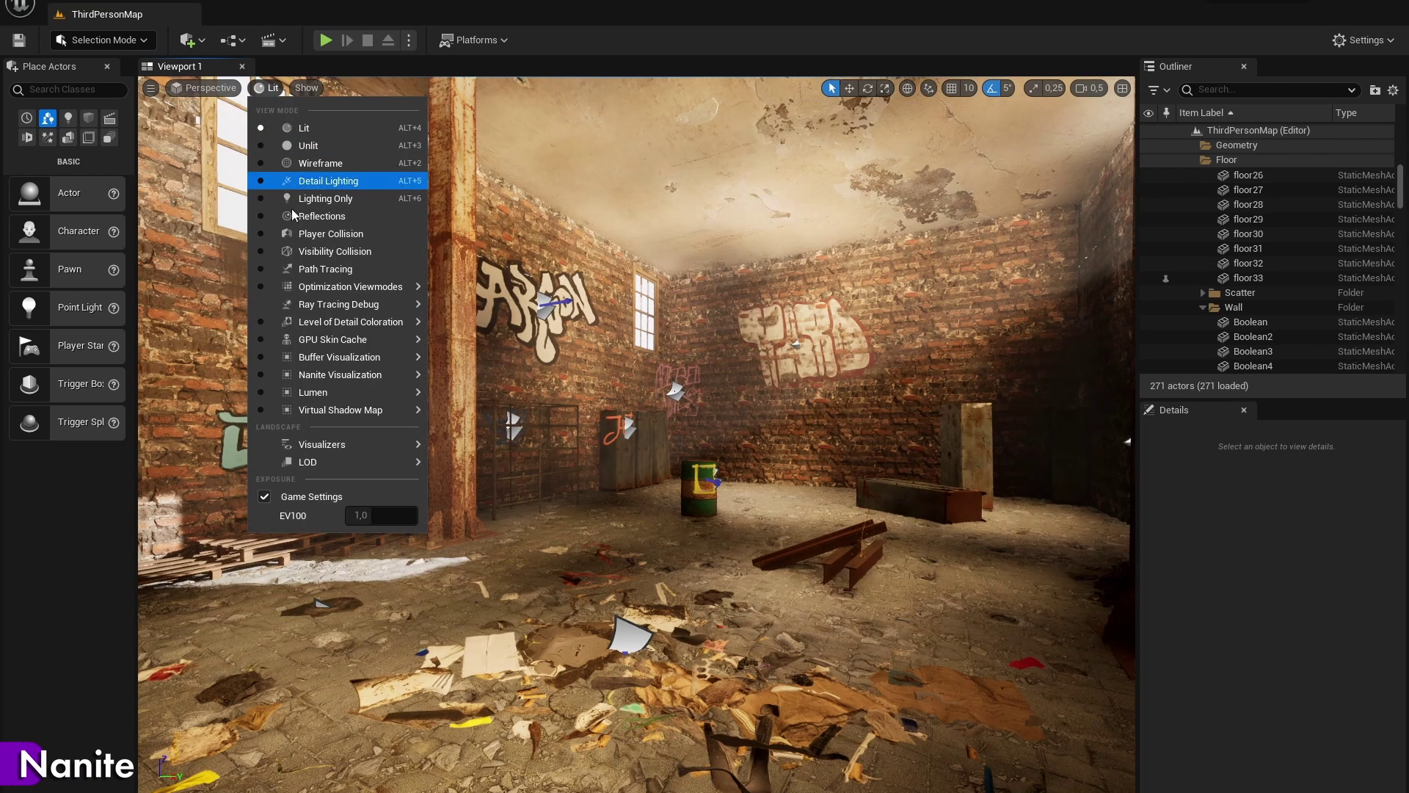
mouse_move(316, 376)
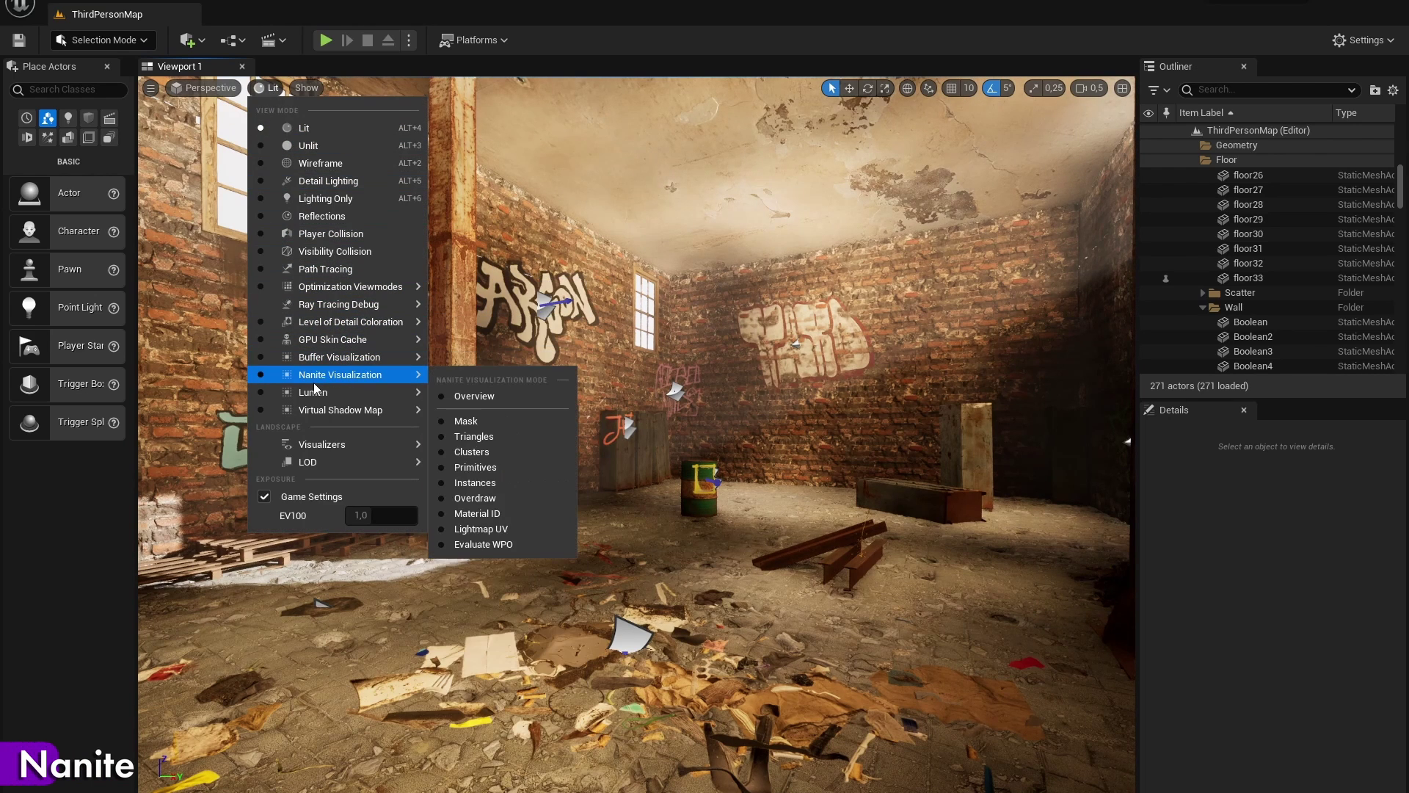
left_click(490, 453)
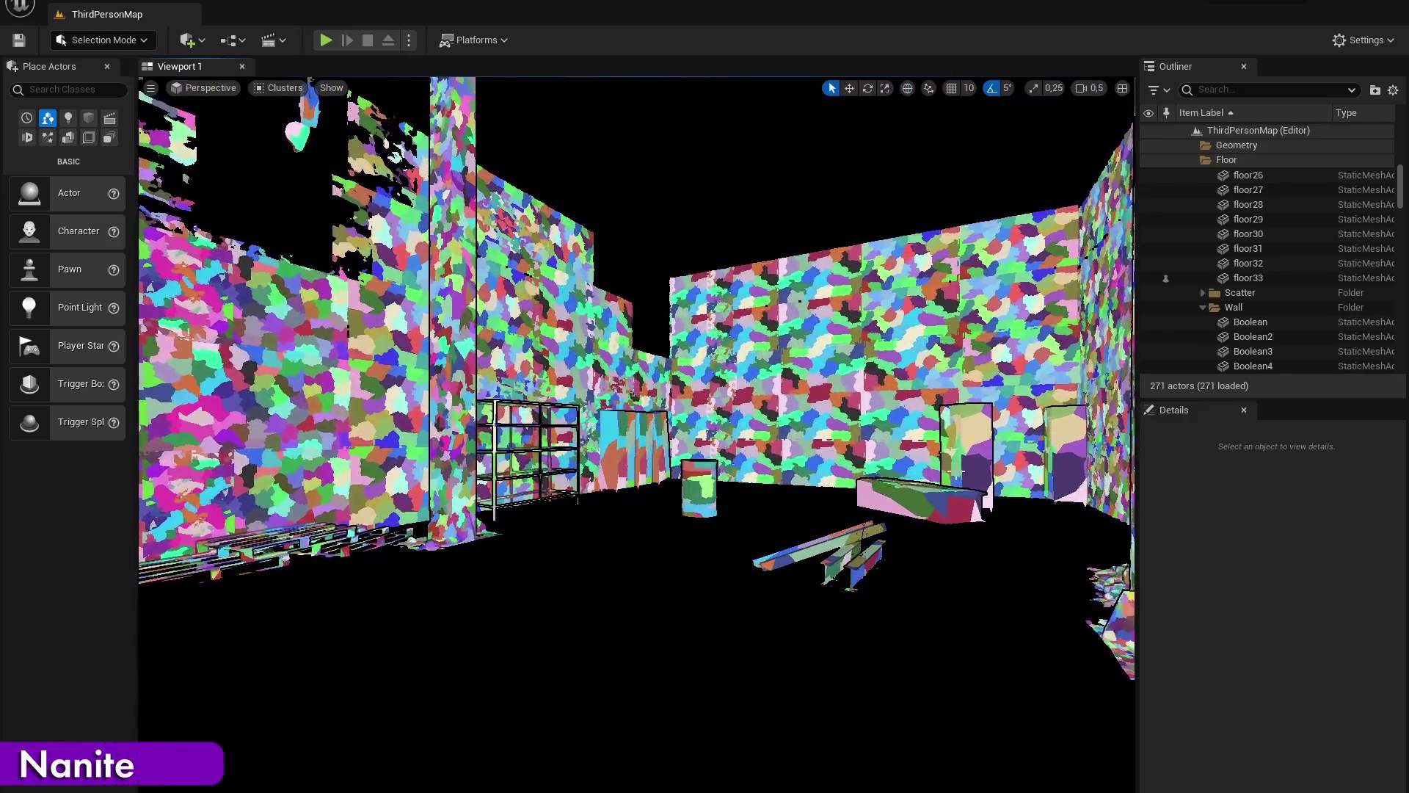
right_click_drag(958, 473, 1103, 551)
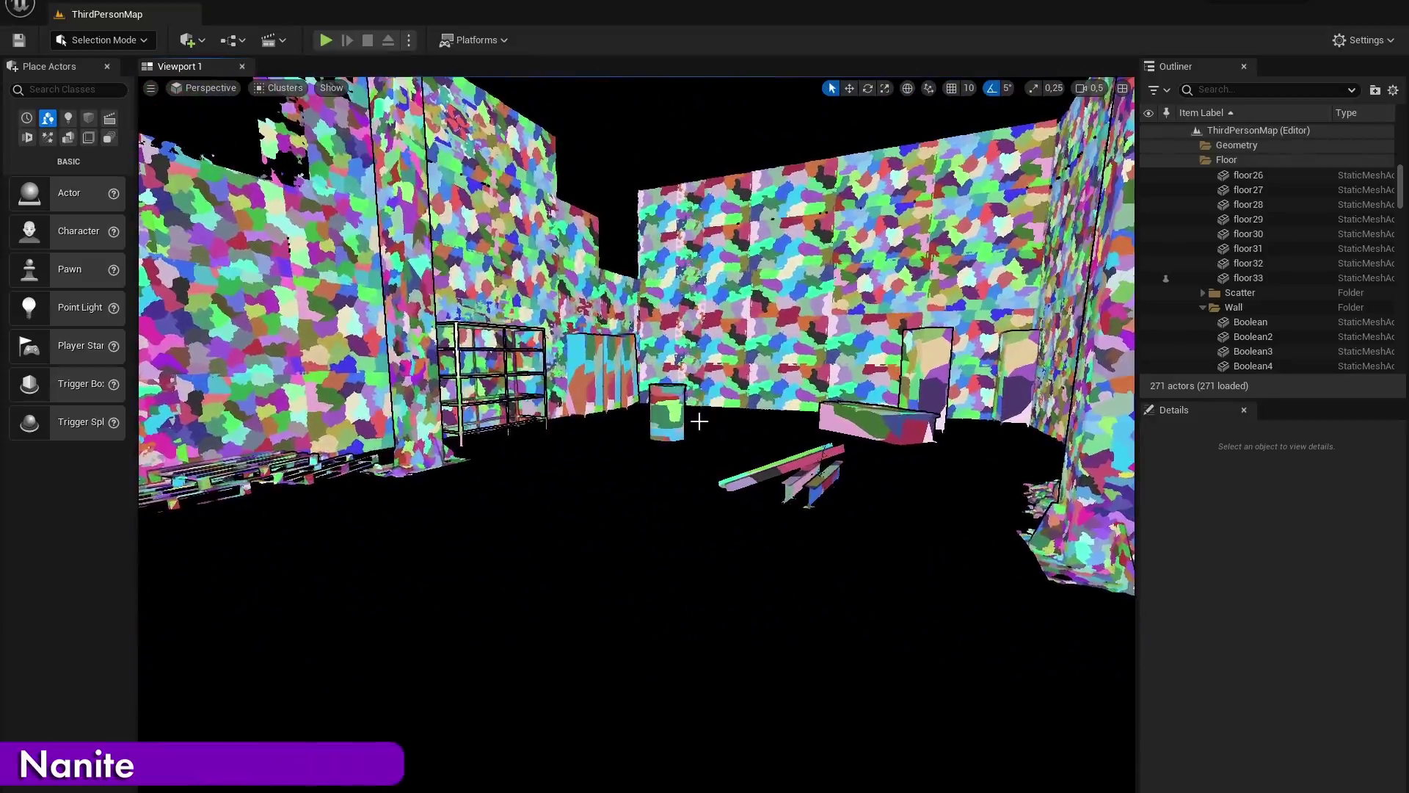
right_click_drag(698, 420, 770, 405)
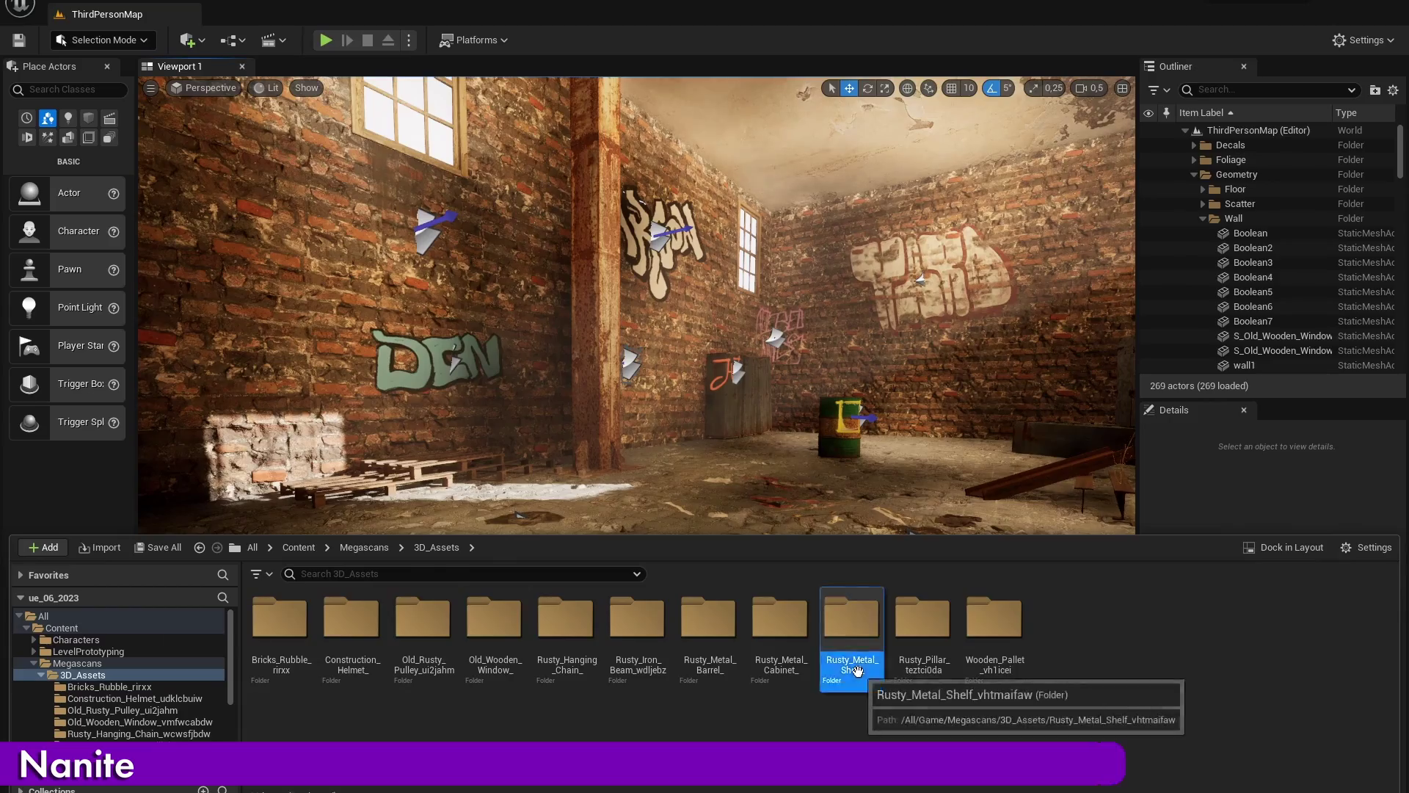
Open the Rusty_Metal_Shelf asset folder and bring up the Nanite options of the shelf's static mesh.
double_click(851, 624)
left_click(349, 624)
right_click(349, 624)
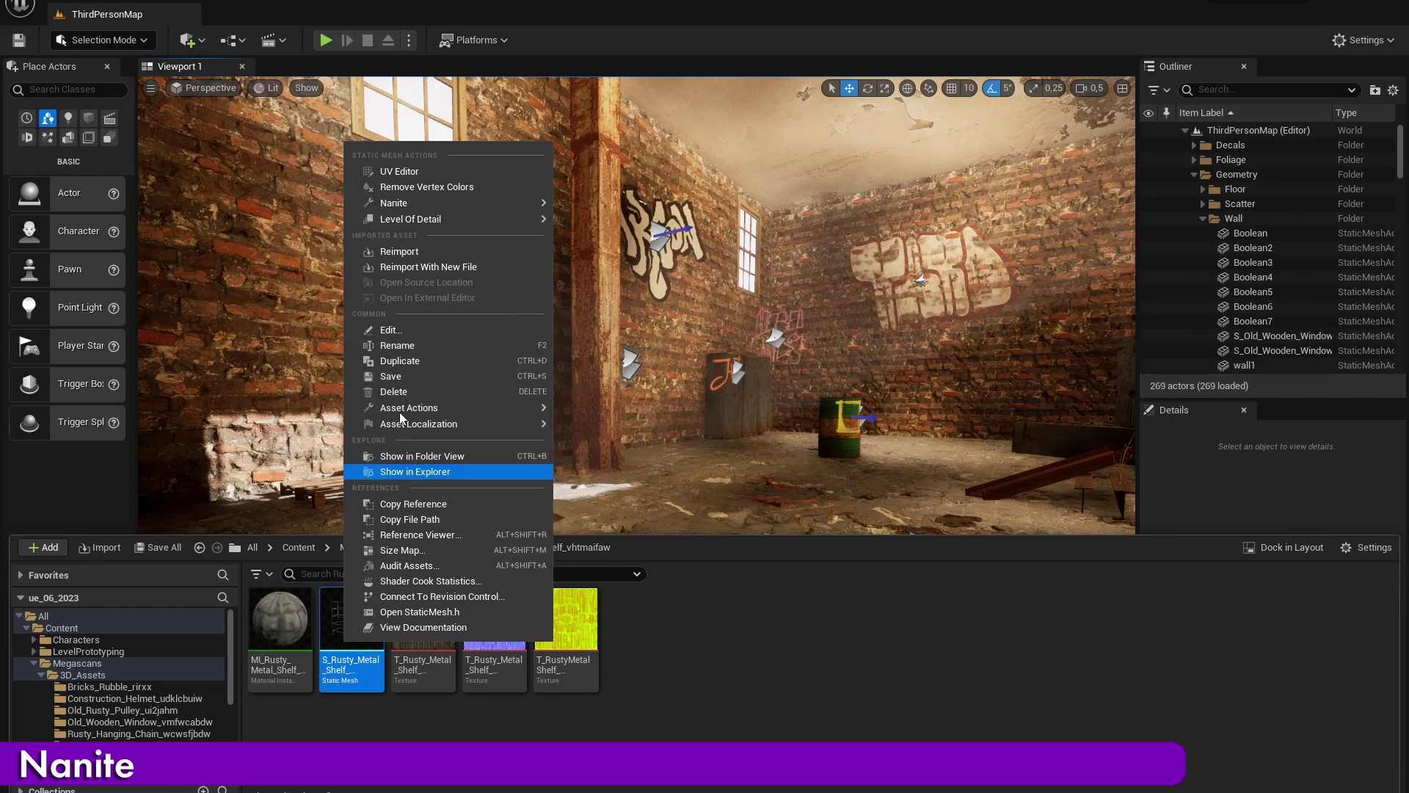
mouse_move(440, 202)
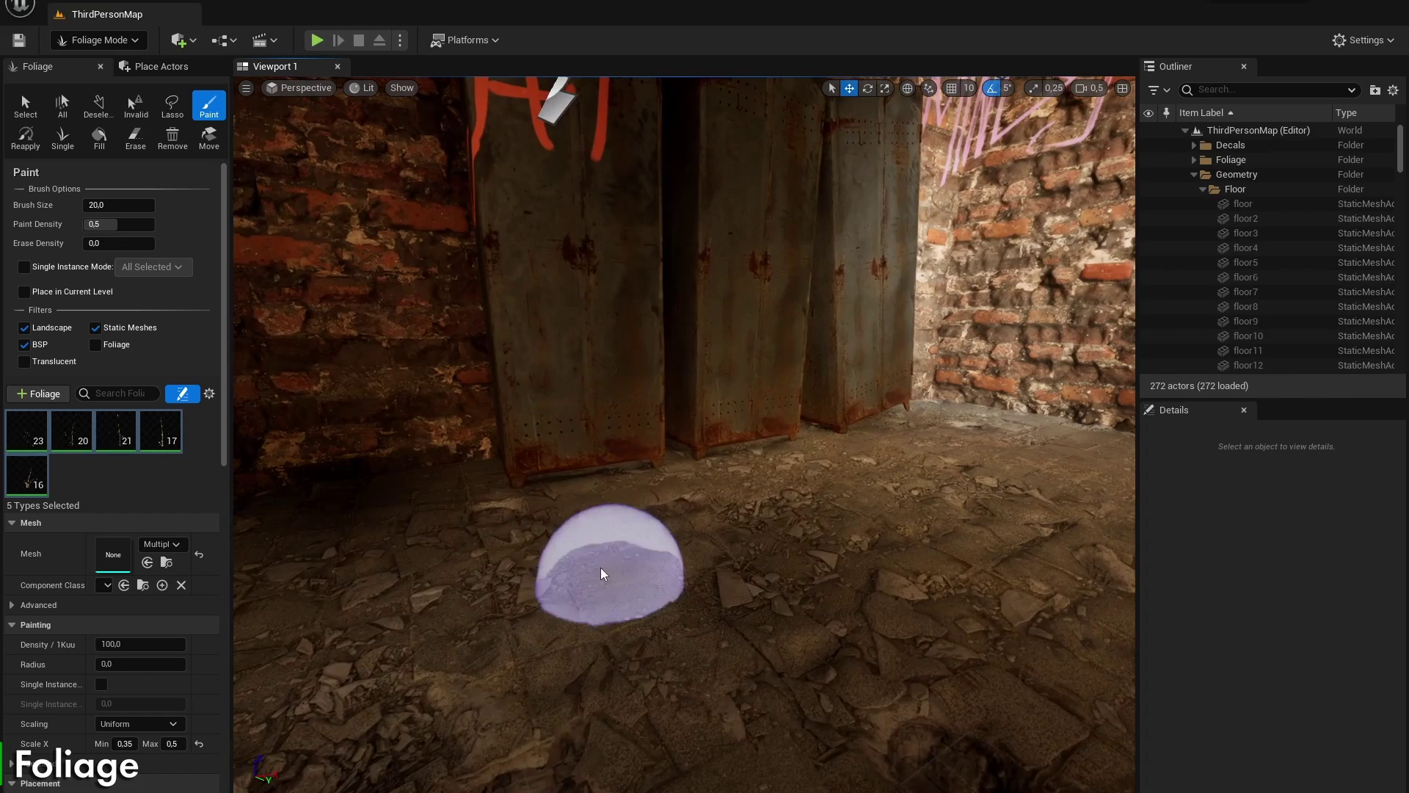
Paint dead weeds in Foliage mode on the floor in front of the metal cabinets and around the rusty shelf.
mouse_move(598, 566)
left_mouse_down()
mouse_move(456, 463)
mouse_move(551, 487)
mouse_move(800, 462)
left_mouse_up()
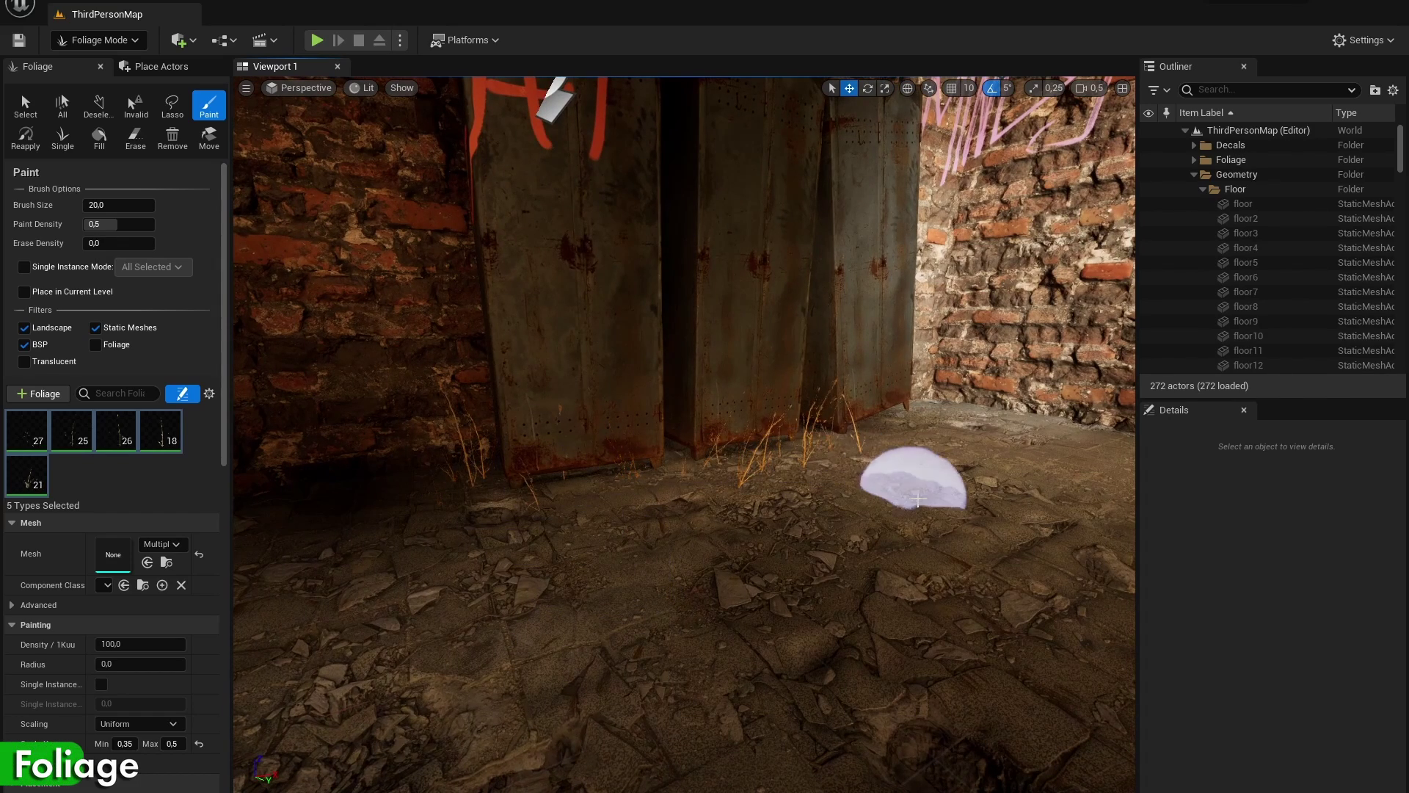
right_click_drag(928, 488, 881, 488)
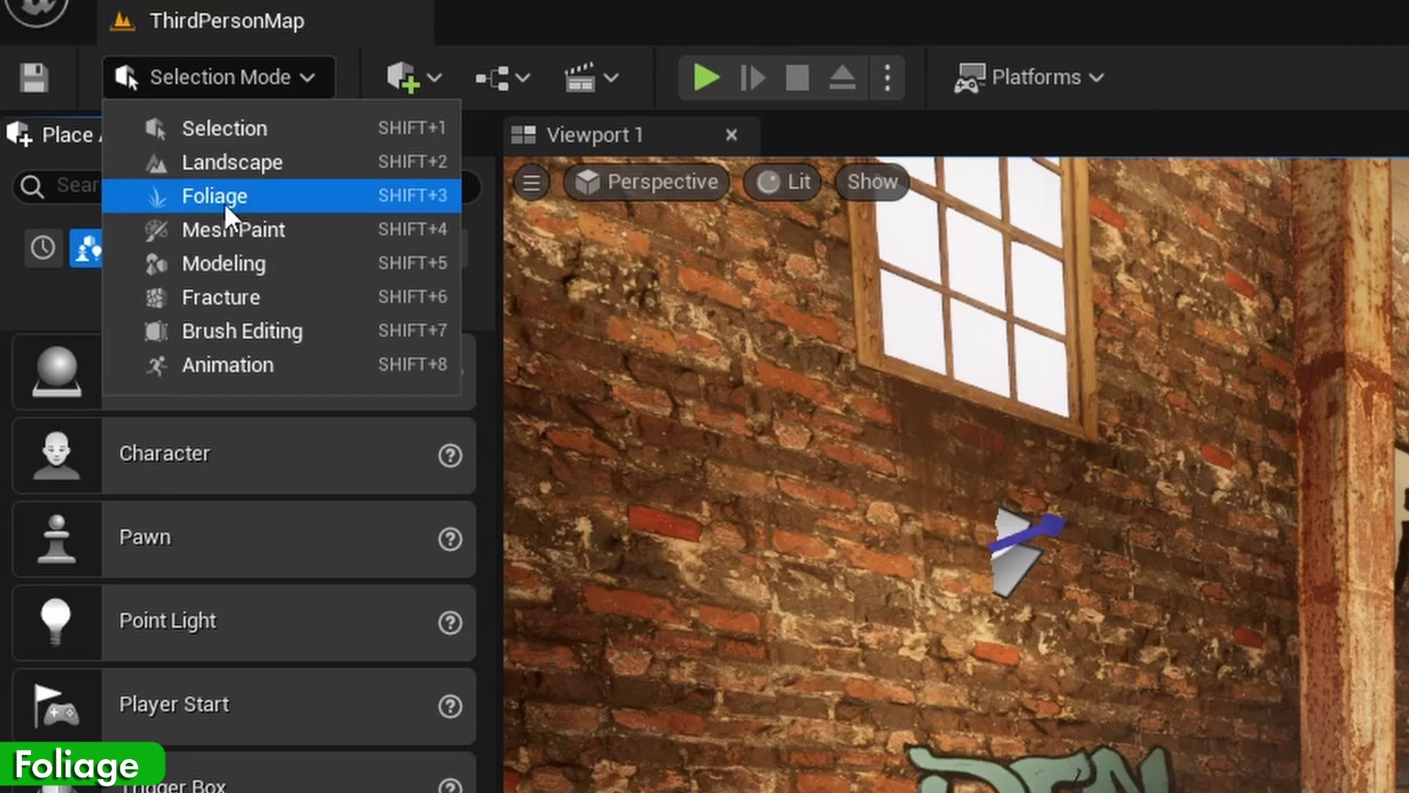
left_click(220, 196)
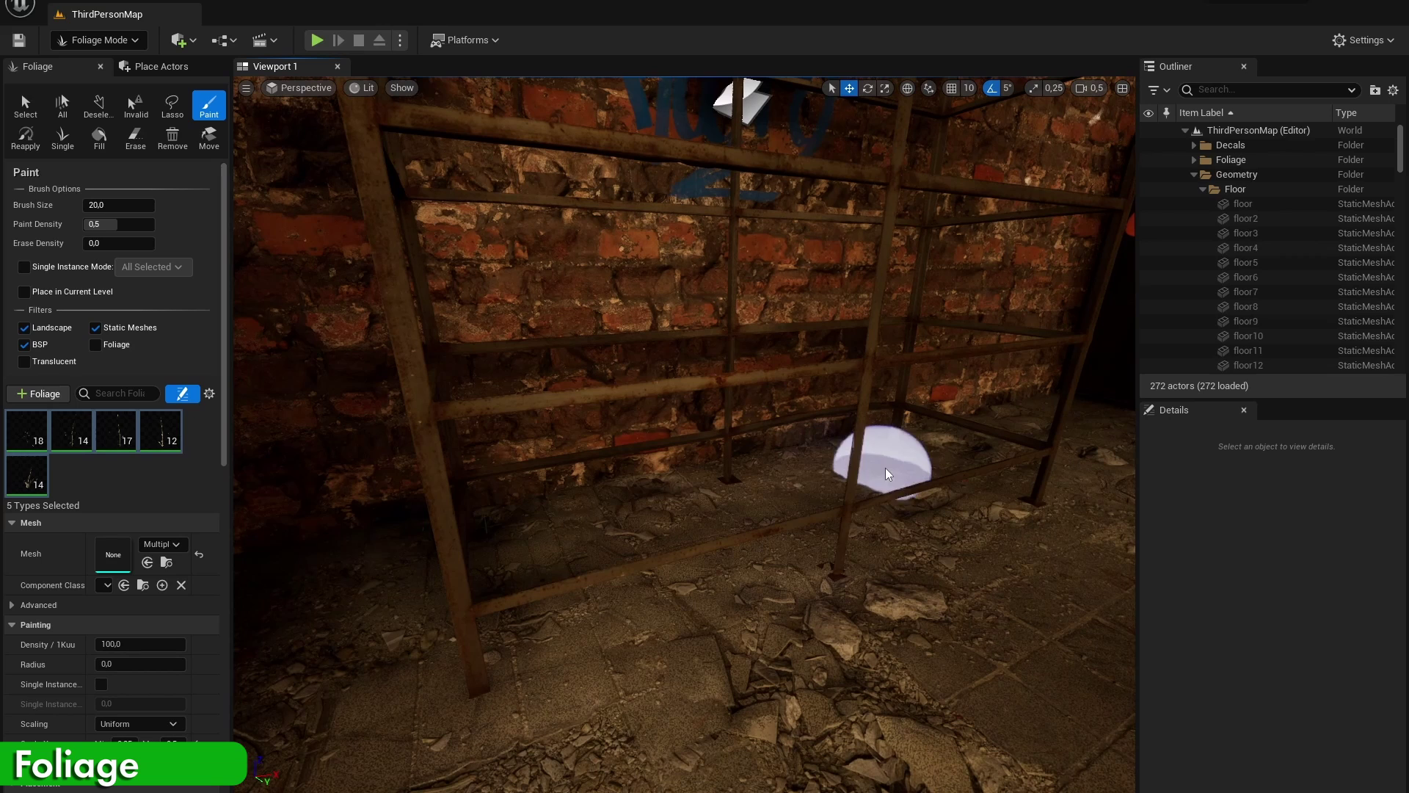
mouse_move(669, 517)
left_mouse_down()
mouse_move(661, 547)
mouse_move(734, 628)
mouse_move(807, 664)
mouse_move(639, 681)
left_mouse_up()
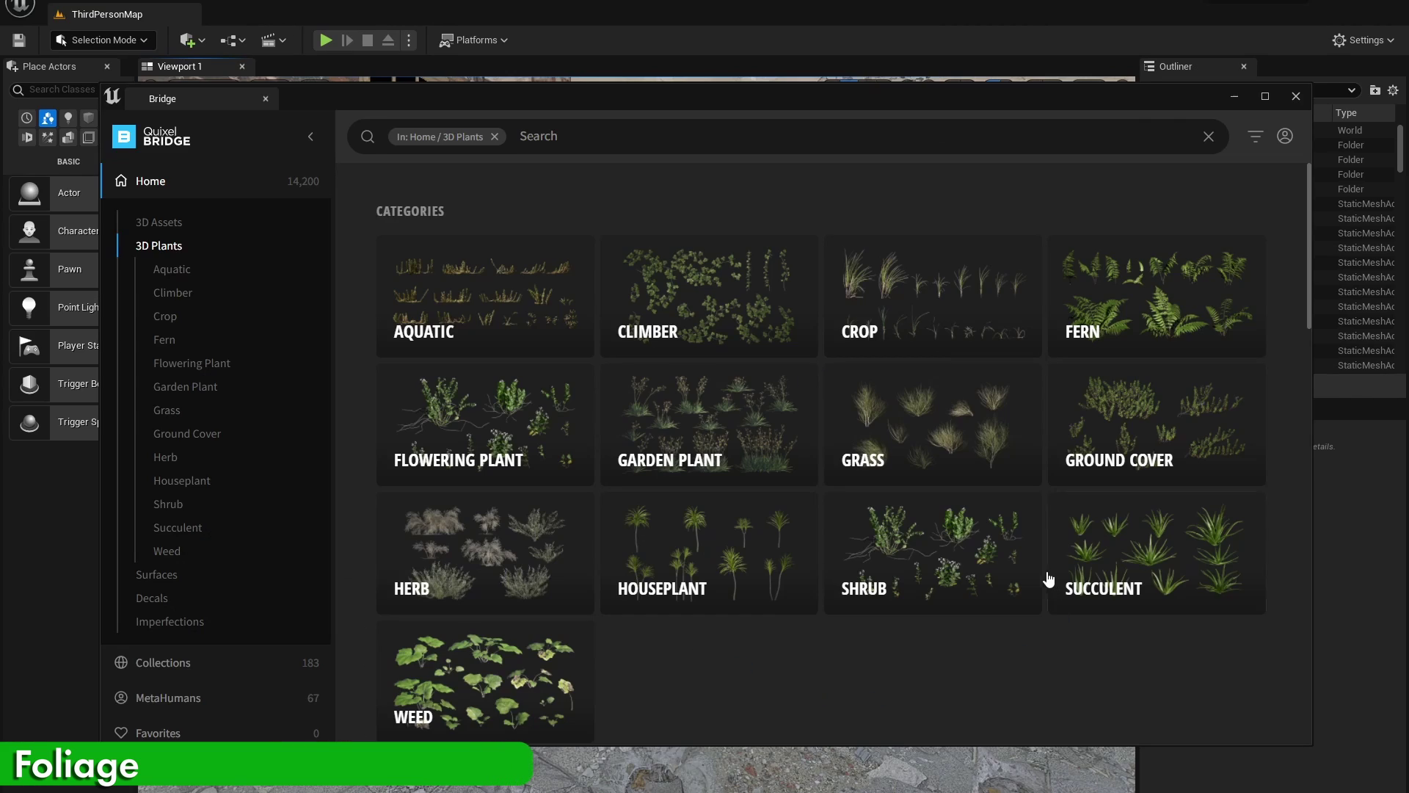
Browse the 3D Plants in Bridge, switch the level to Foliage mode and add five weed meshes as foliage types.
scroll(1048, 580, "down", 15)
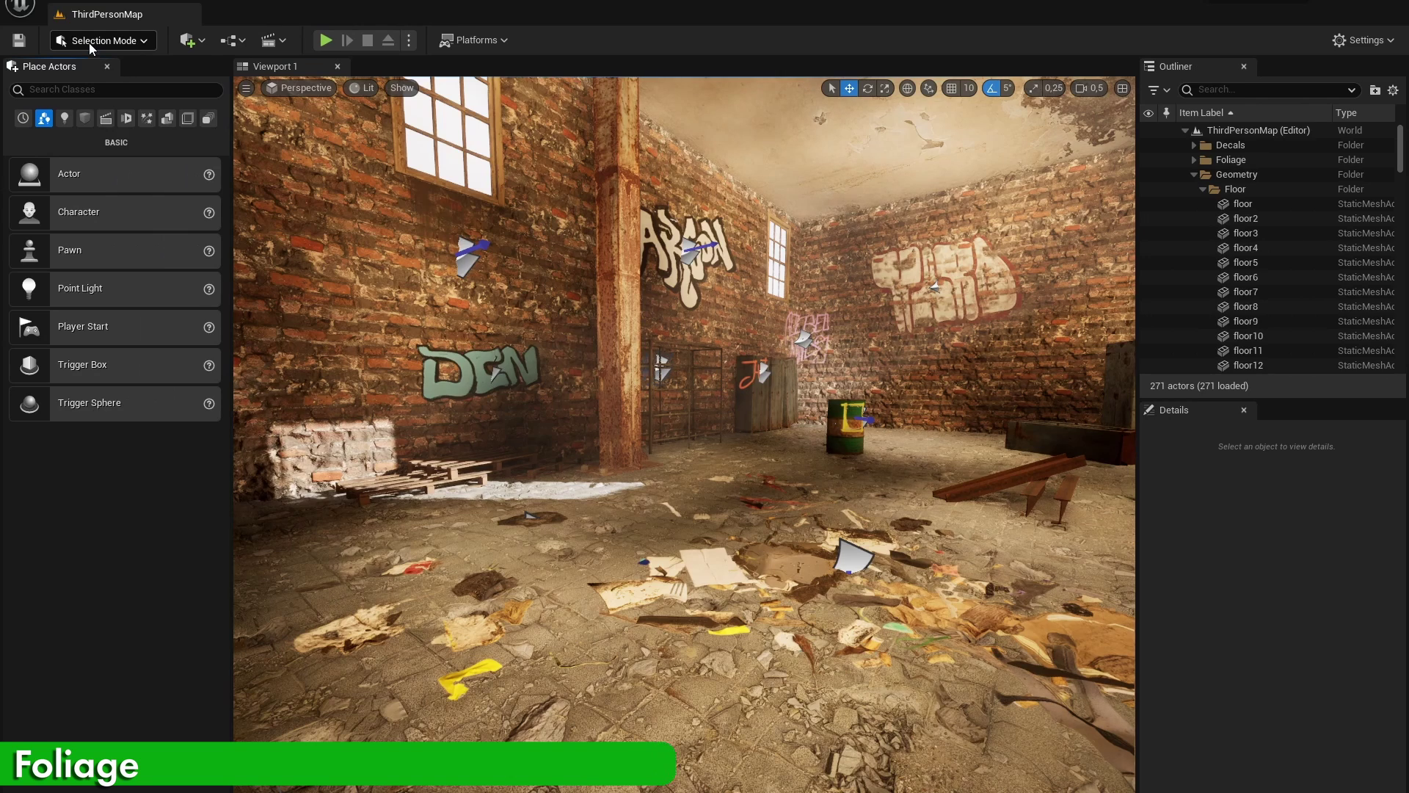
left_click(103, 40)
left_click(102, 95)
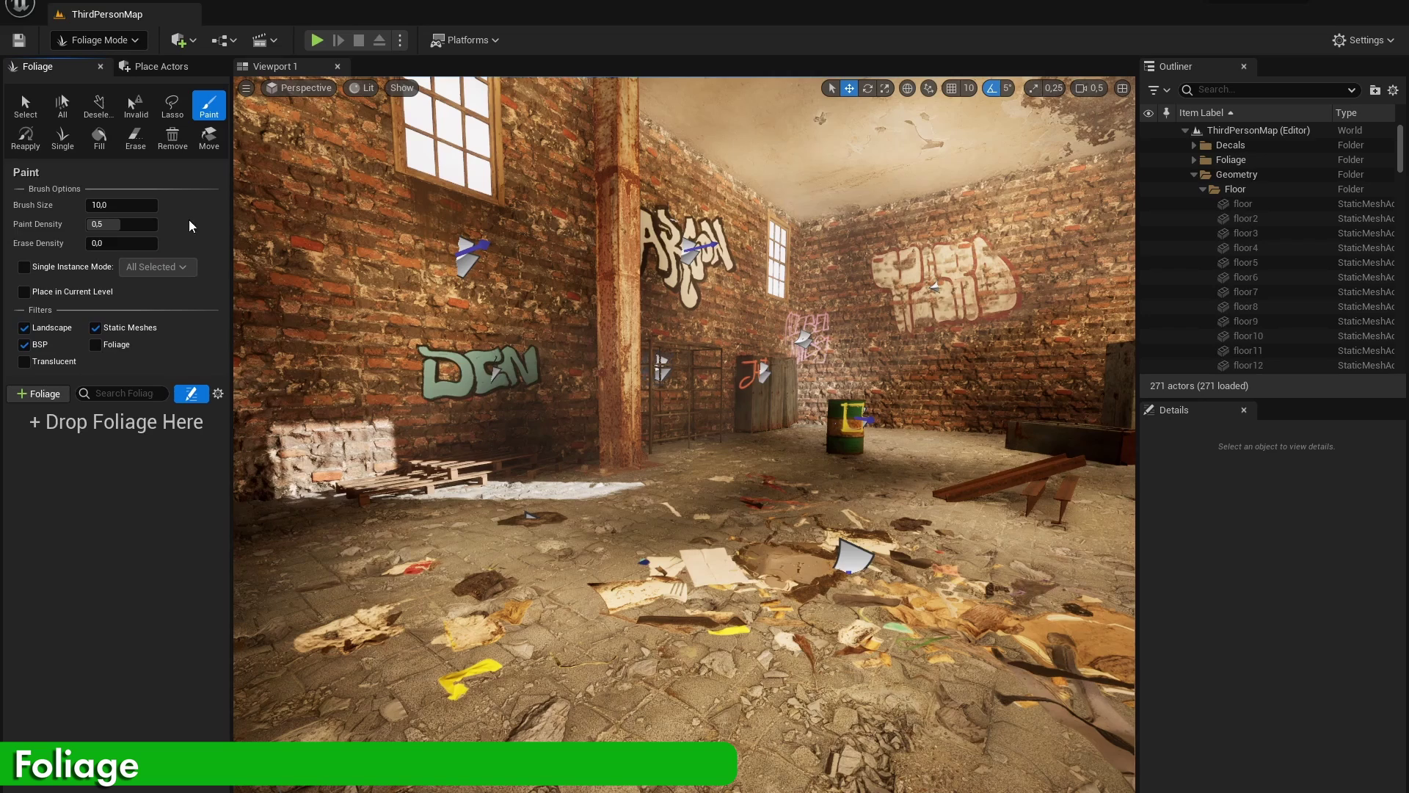
key("ctrl+space")
left_click(518, 645, "shift")
left_click_drag(517, 645, 188, 472)
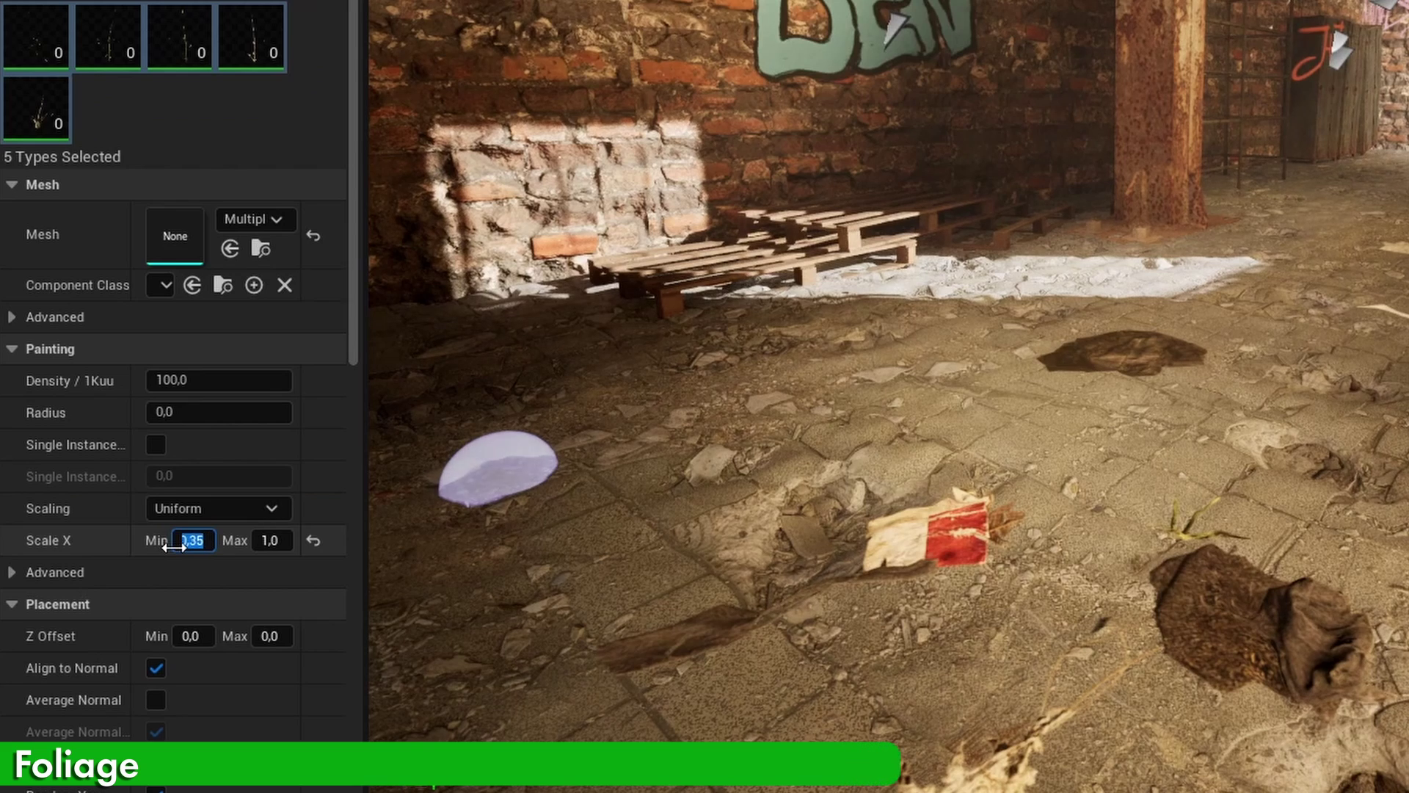
Set the maximum Scale X of the selected foliage types to 0.5 and paint weeds on the room floor.
left_click(275, 539)
type(",")
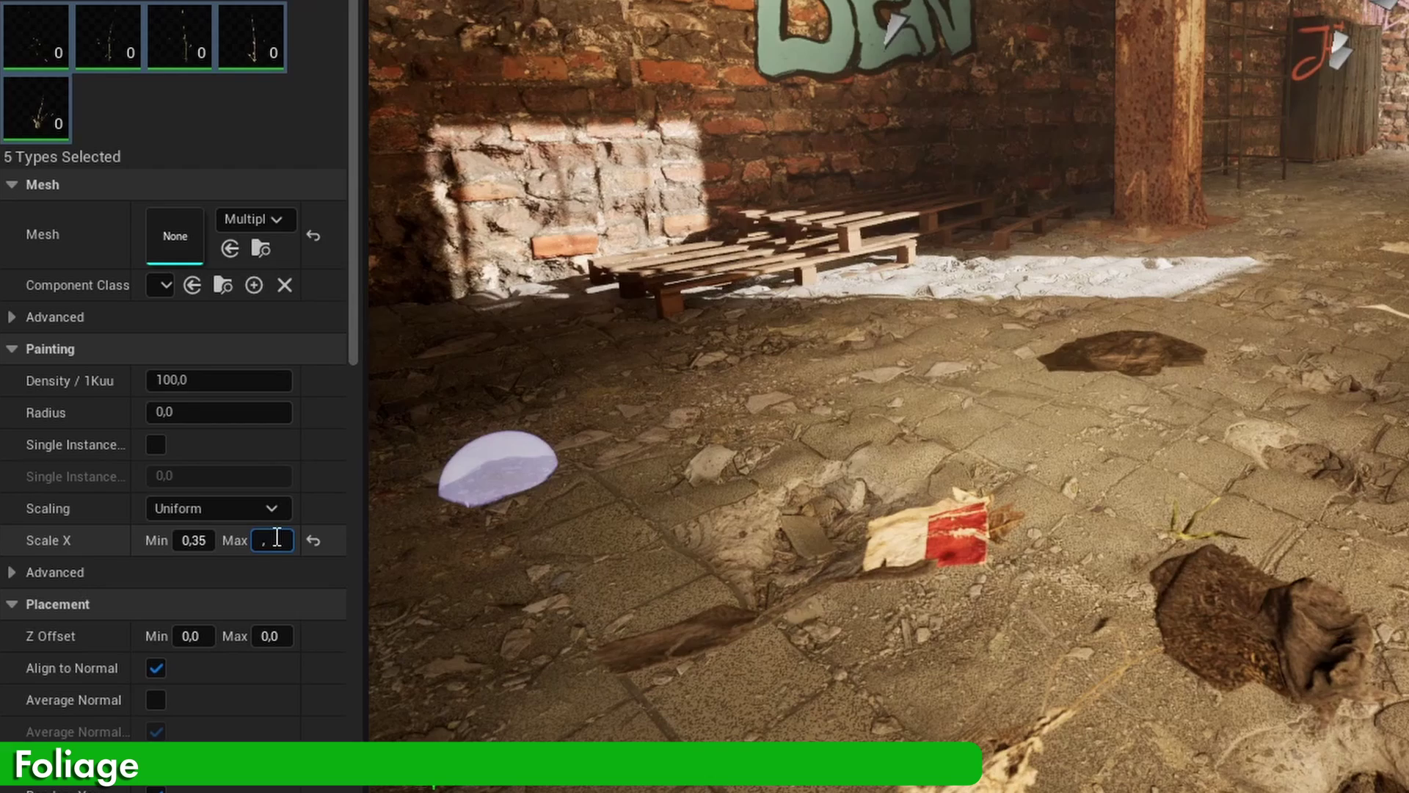
type("5")
left_click(1086, 400)
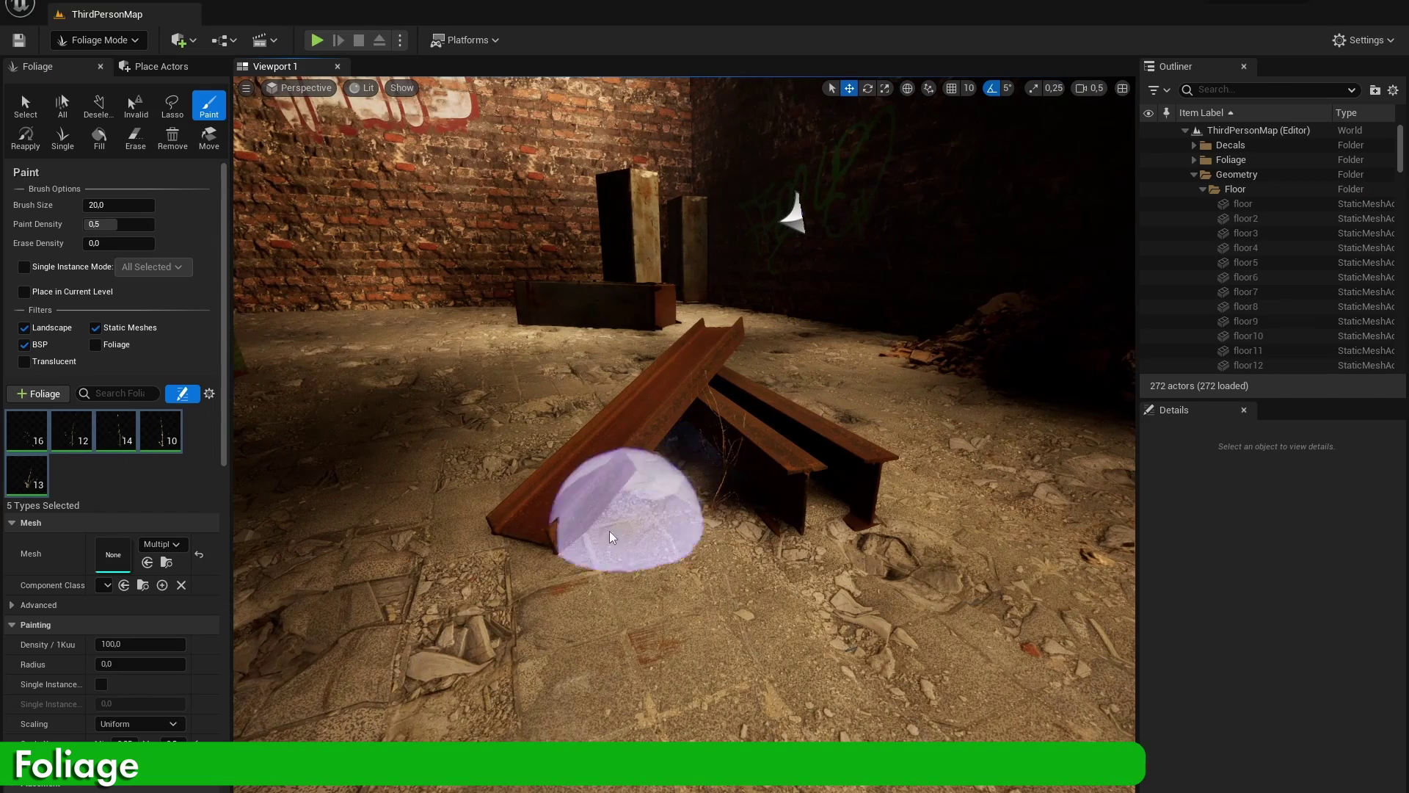
right_click_drag(793, 556, 608, 518)
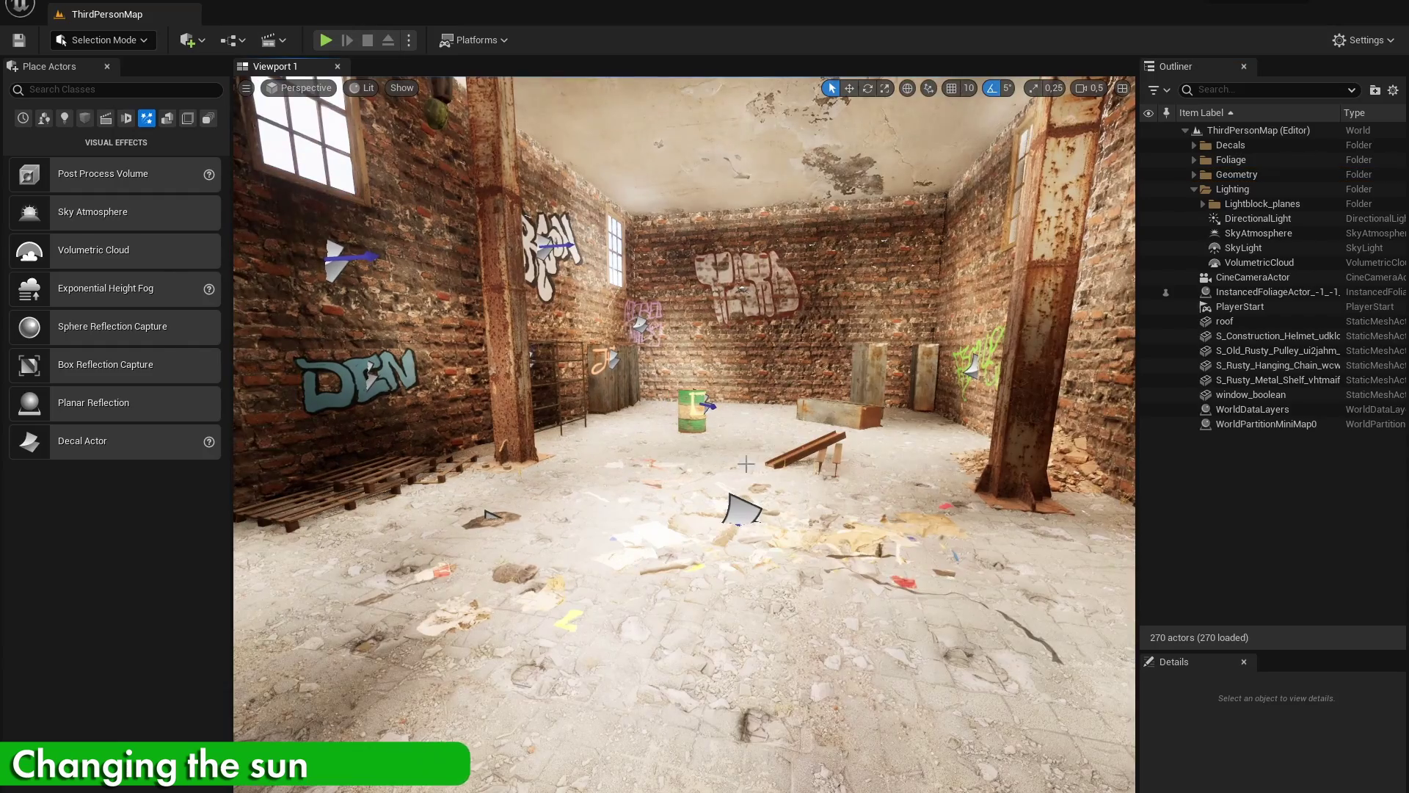
Rotate the sun until its light falls through the windows onto the floor by the wooden pallets.
key("ctrl+l")
key("ctrl+l")
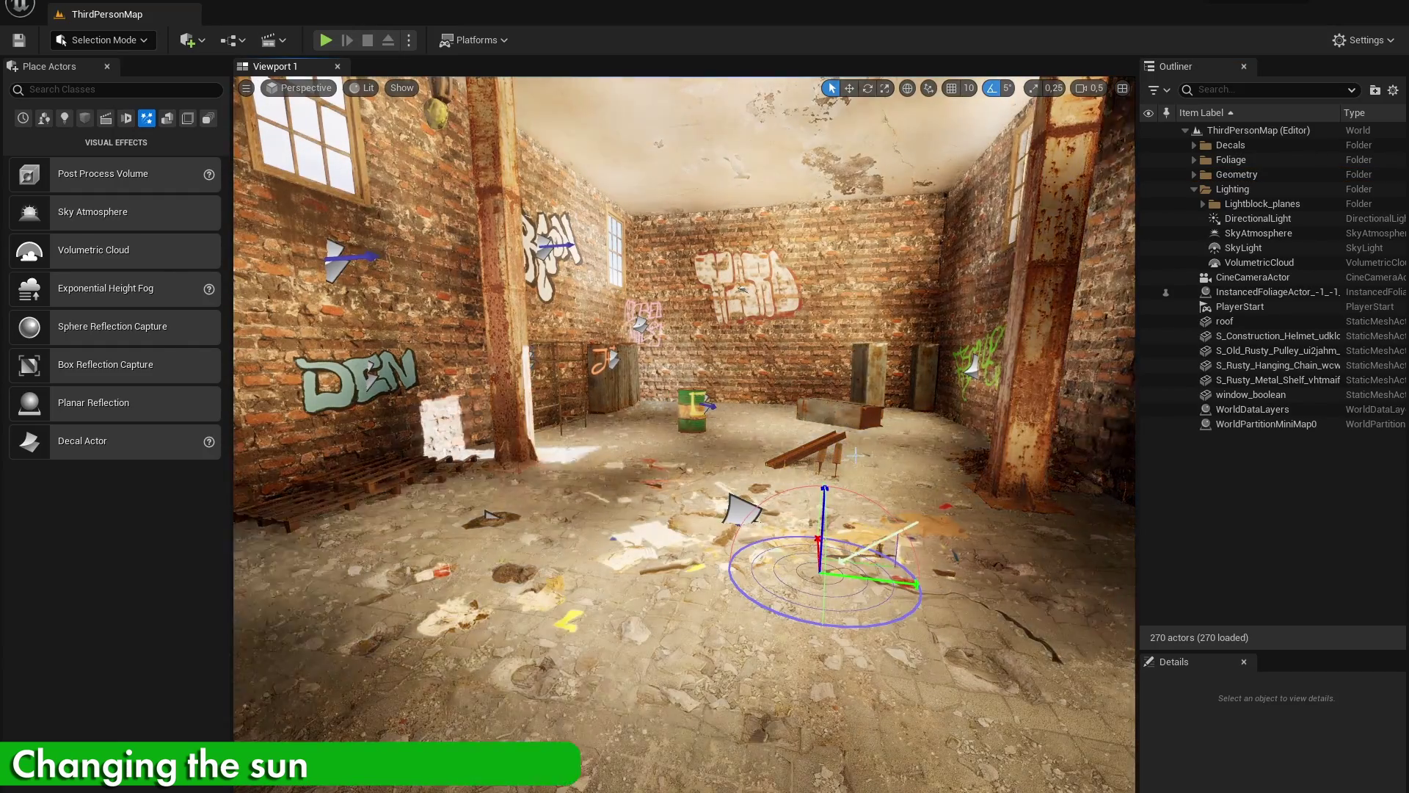
key("ctrl+l")
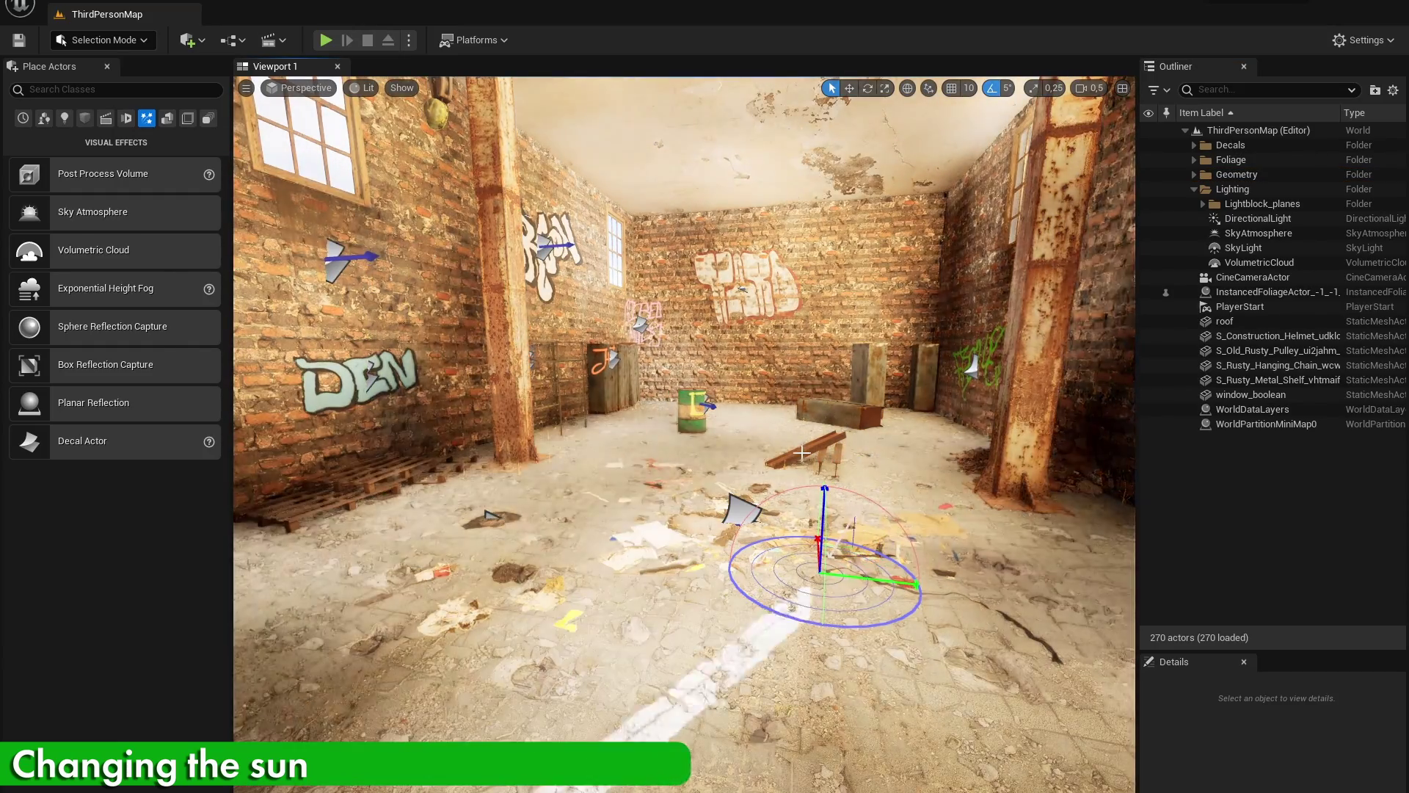
key("ctrl+l")
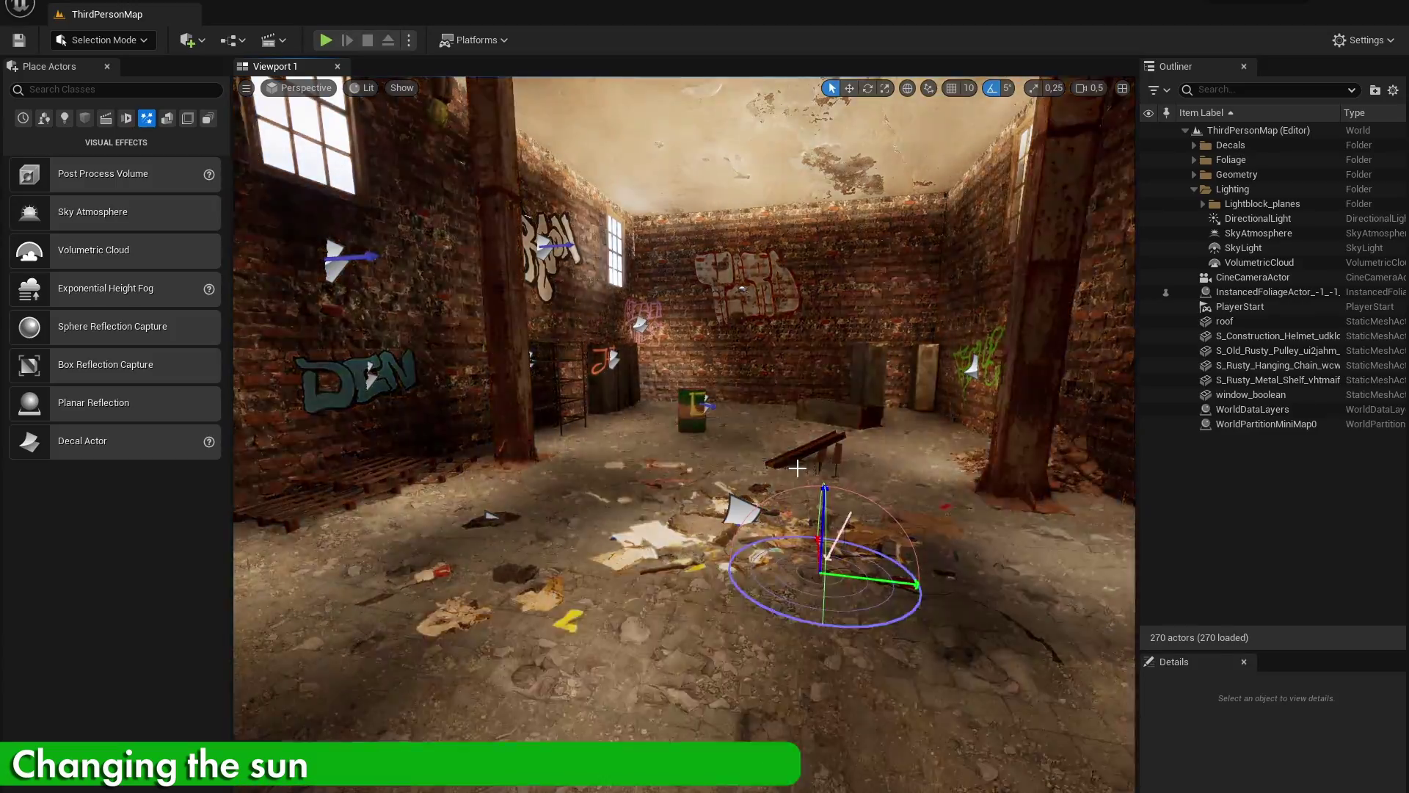
key("ctrl+l")
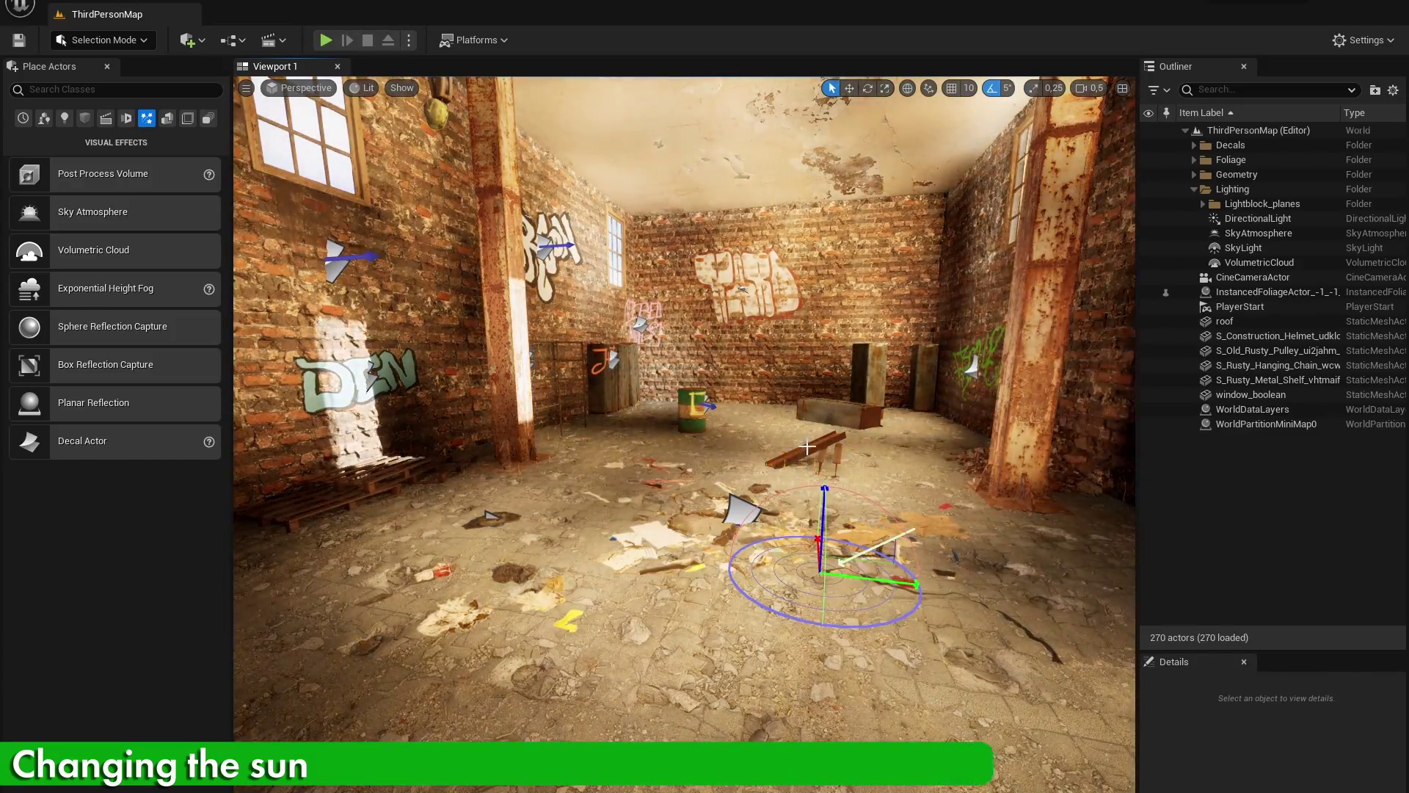
left_click(807, 446)
right_click_drag(807, 446, 837, 422)
key("s")
scroll(806, 447, "up", 2)
key("e")
key("w")
mouse_move(771, 466)
right_mouse_down()
mouse_move(771, 375)
mouse_move(771, 466)
right_mouse_up()
key("ctrl+l")
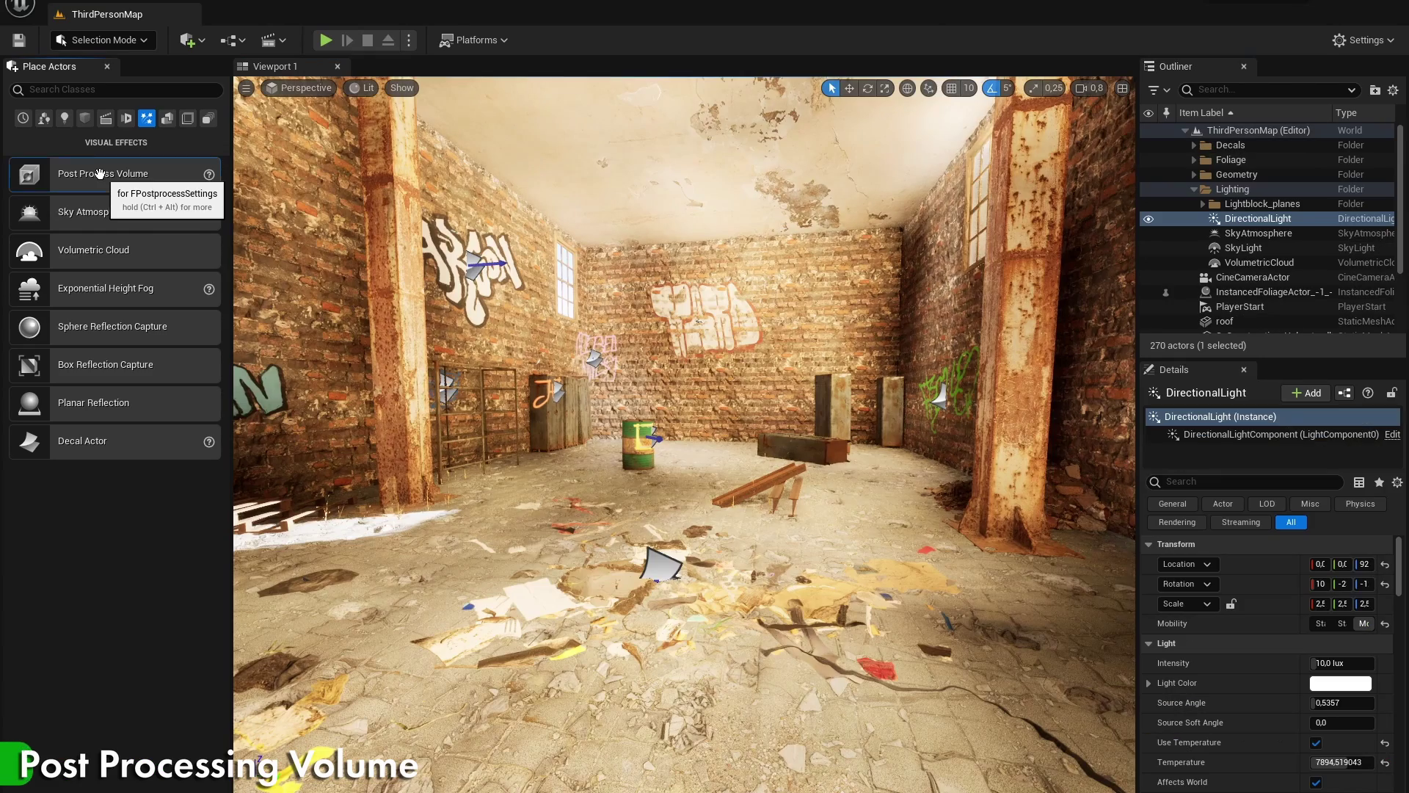
Place a Post Process Volume in the room and enable its Infinite Extent (Unbound) option.
left_click_drag(99, 173, 653, 488)
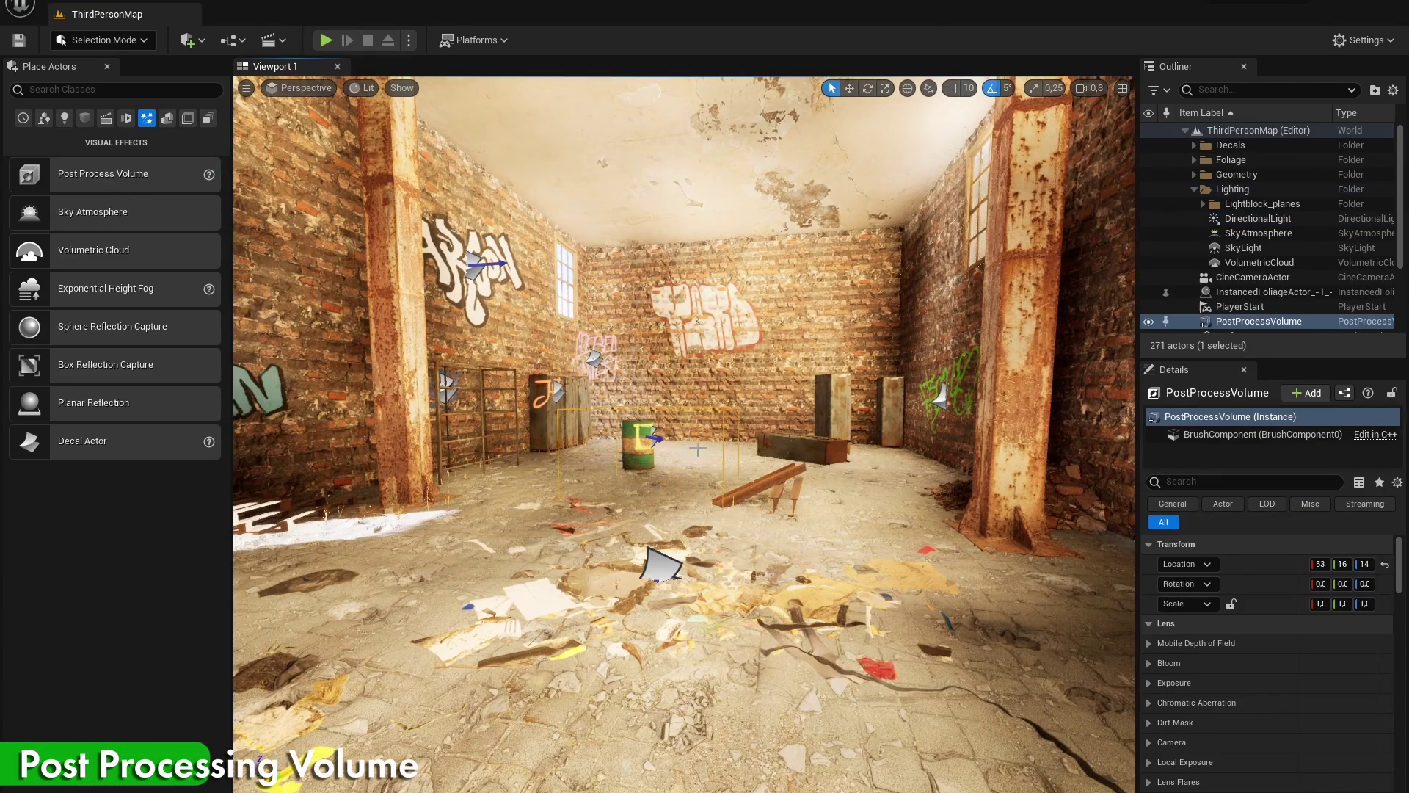
left_click(1201, 482)
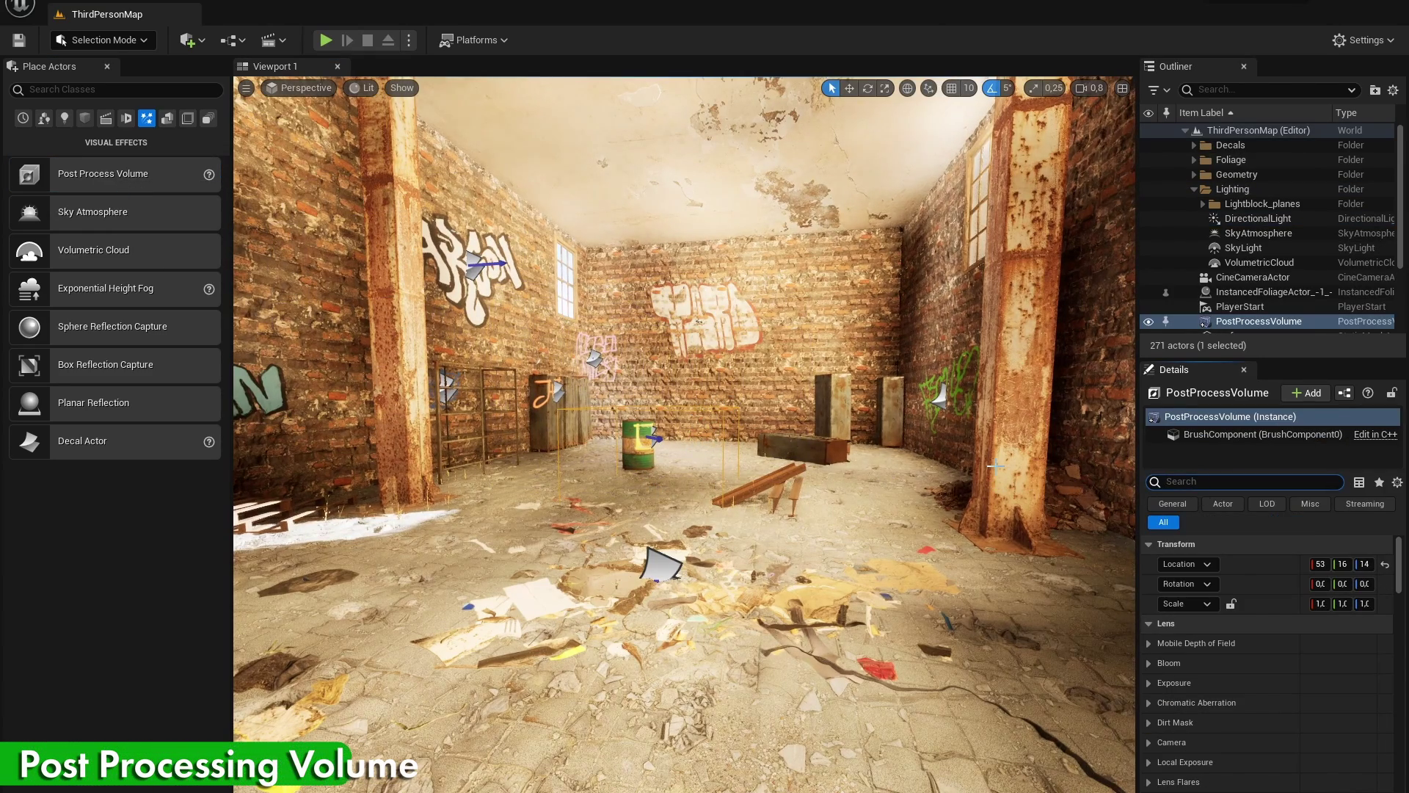
type("unb")
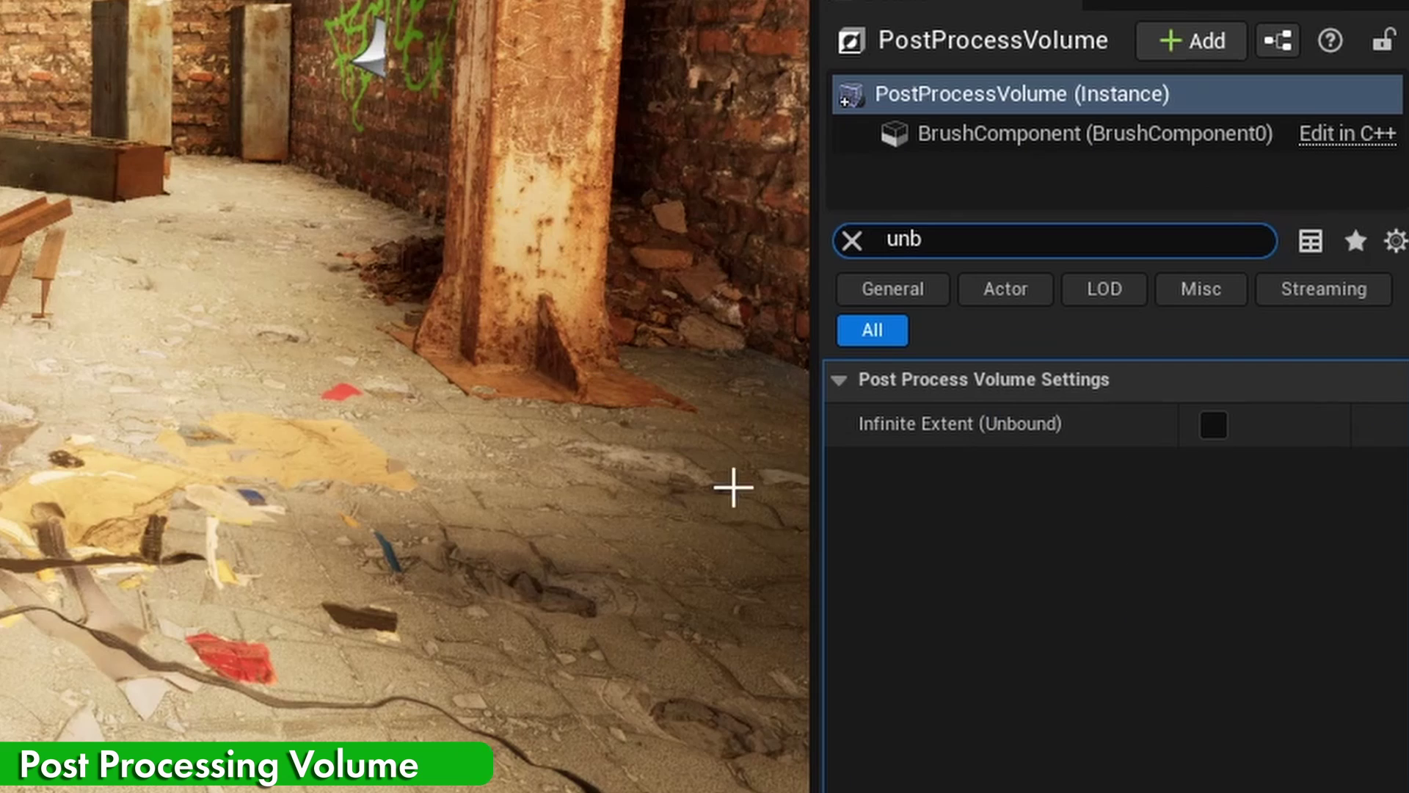
left_click(1316, 564)
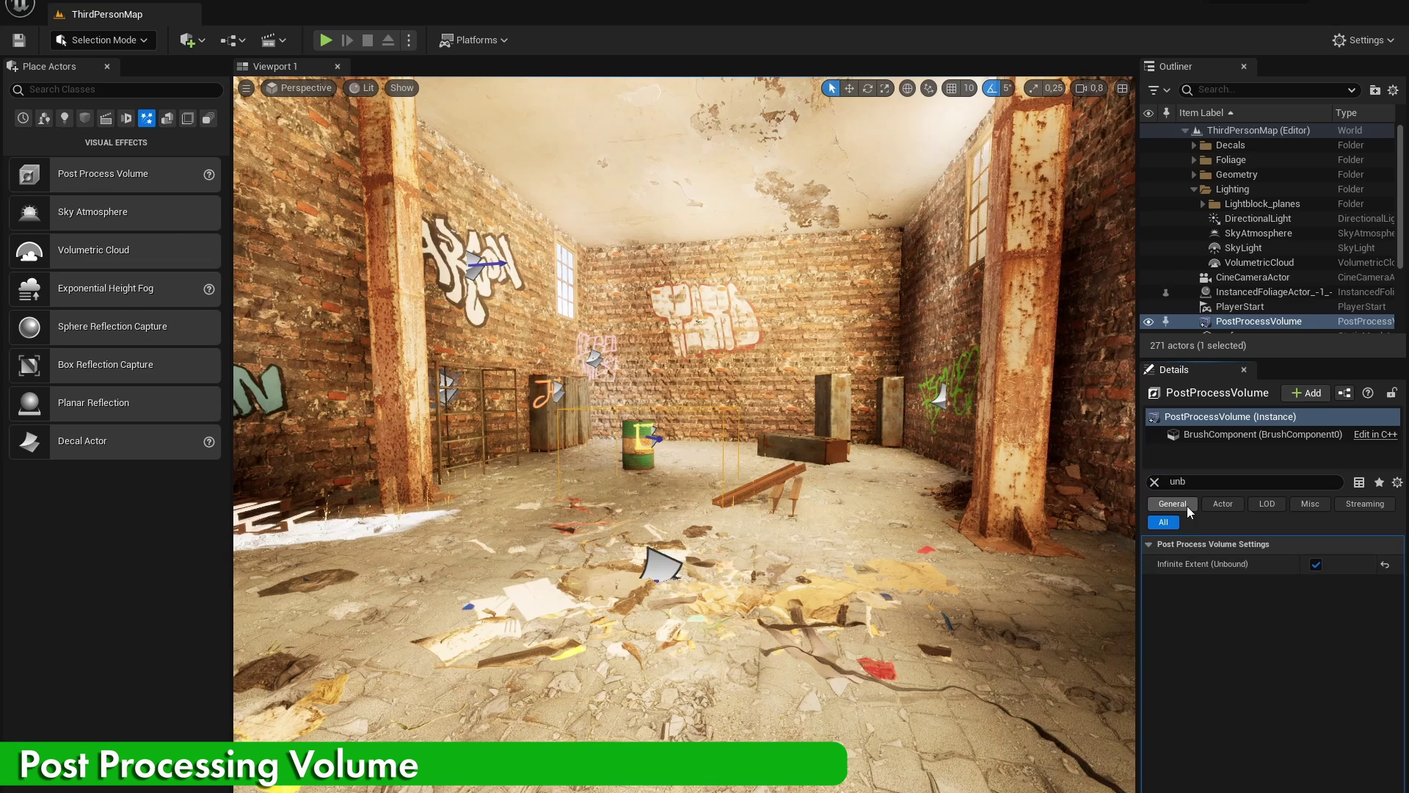
left_click(852, 240)
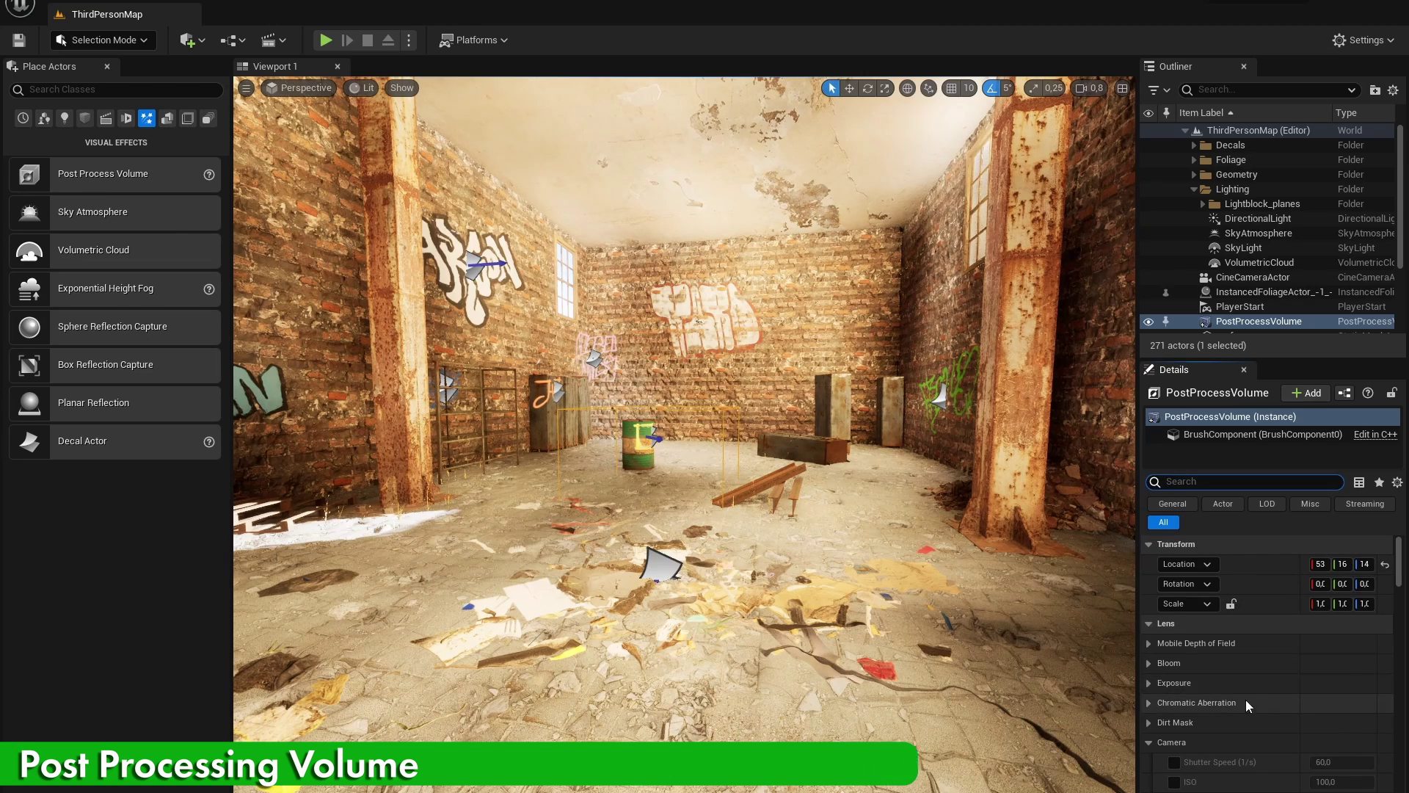
Override the volume's exposure with Manual metering mode and an Exposure Compensation of 12.6.
left_click(1167, 683)
left_click(1175, 703)
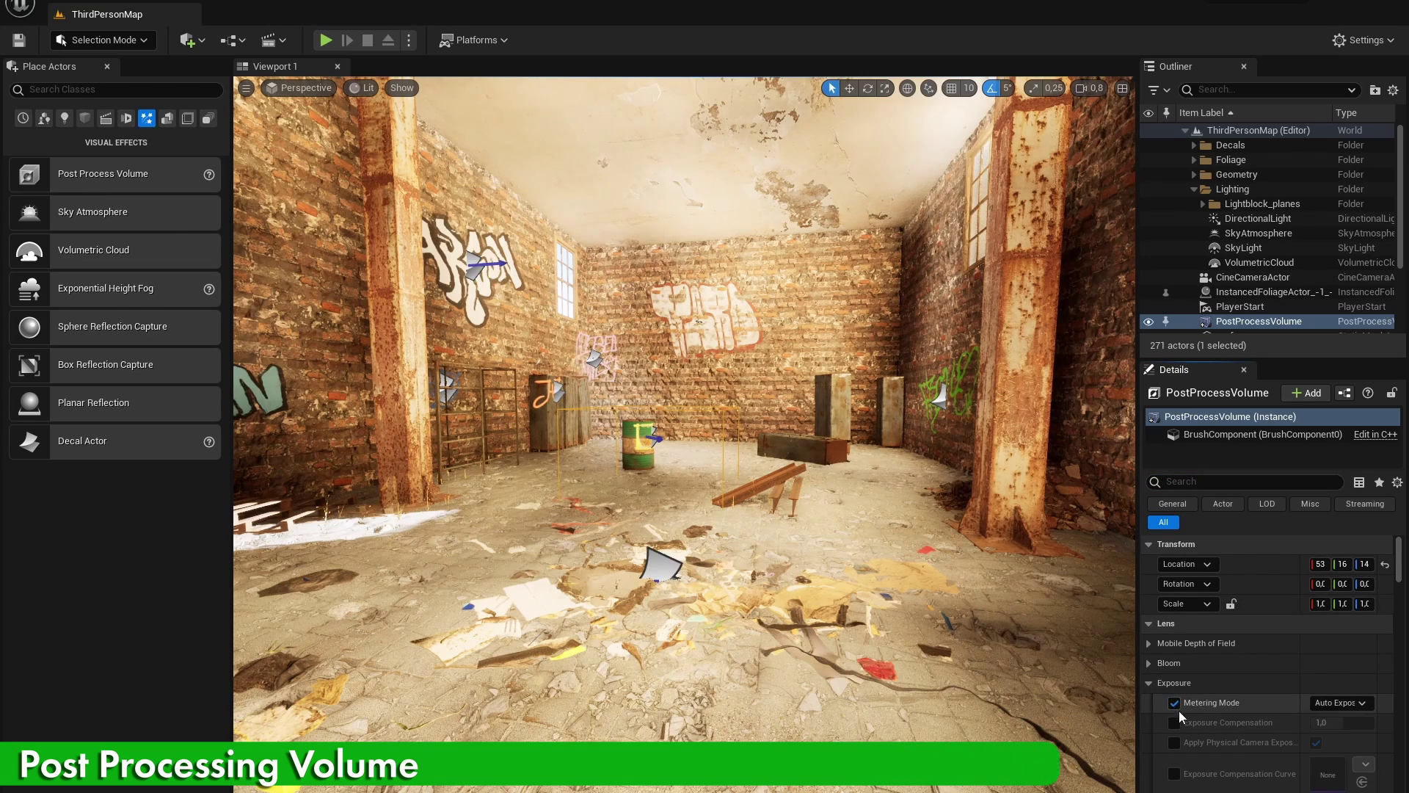
left_click(1174, 722)
left_click(1339, 702)
left_click(1346, 745)
scroll(1314, 714, "down", 2)
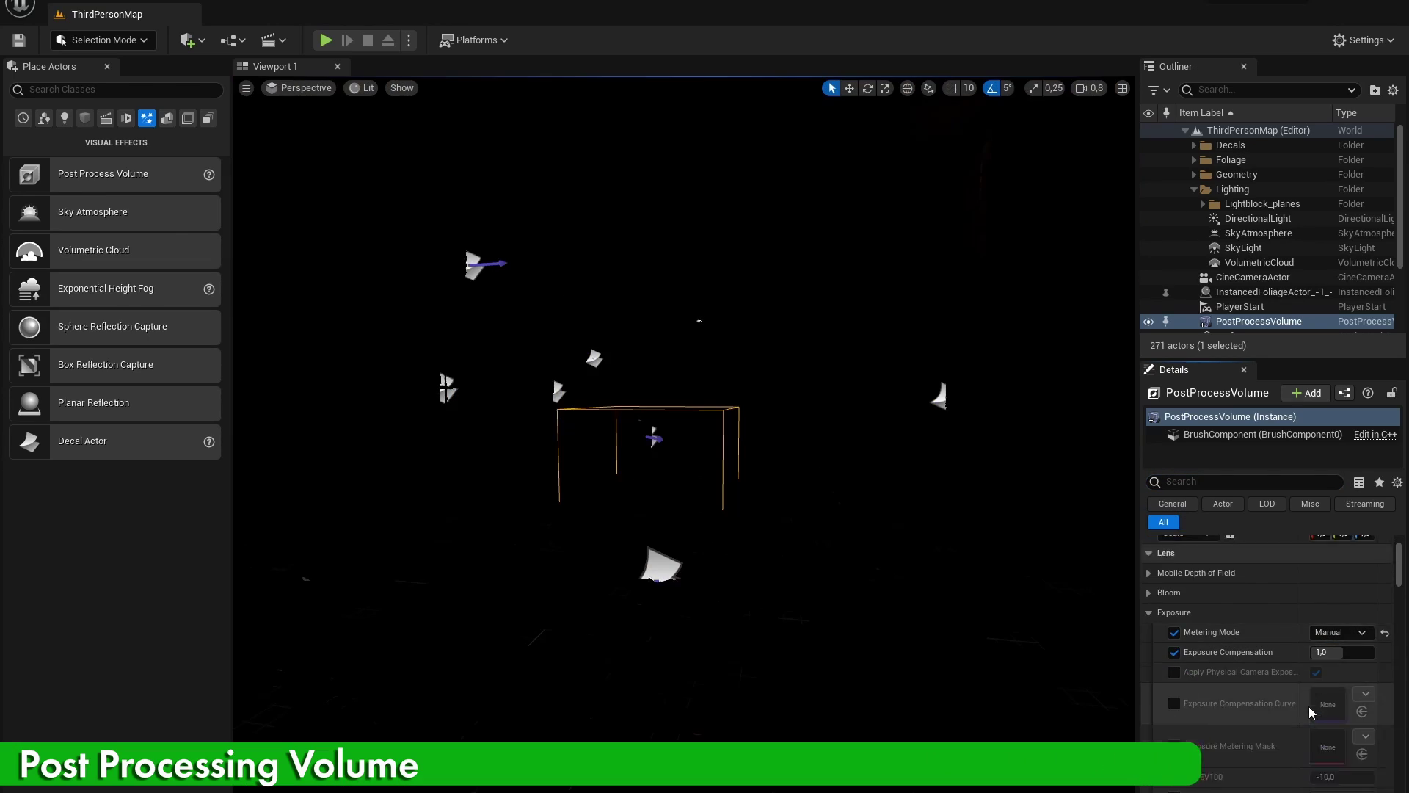
left_click_drag(1334, 582, 1394, 582)
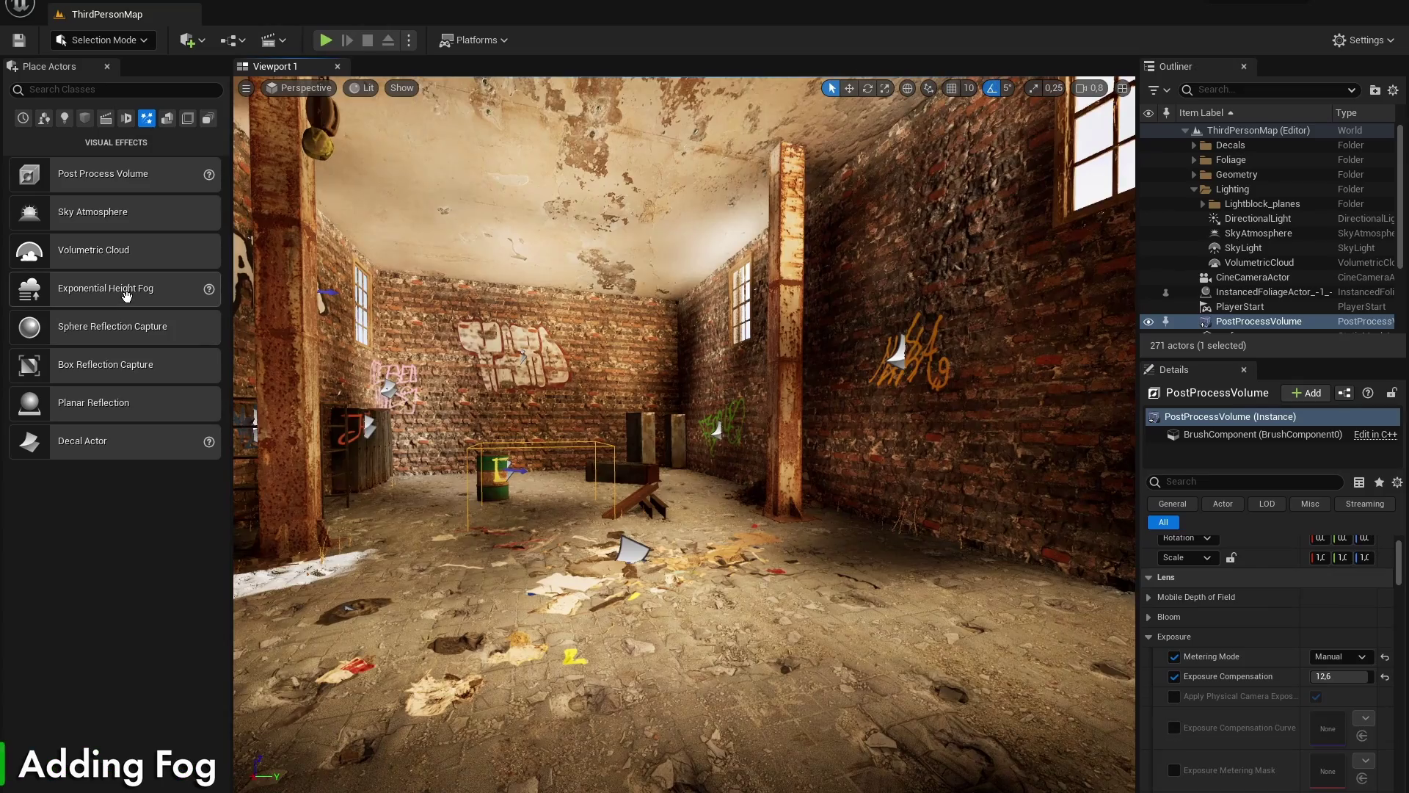
Place an Exponential Height Fog in the room and set its Fog Density to 1.
left_click_drag(103, 288, 661, 452)
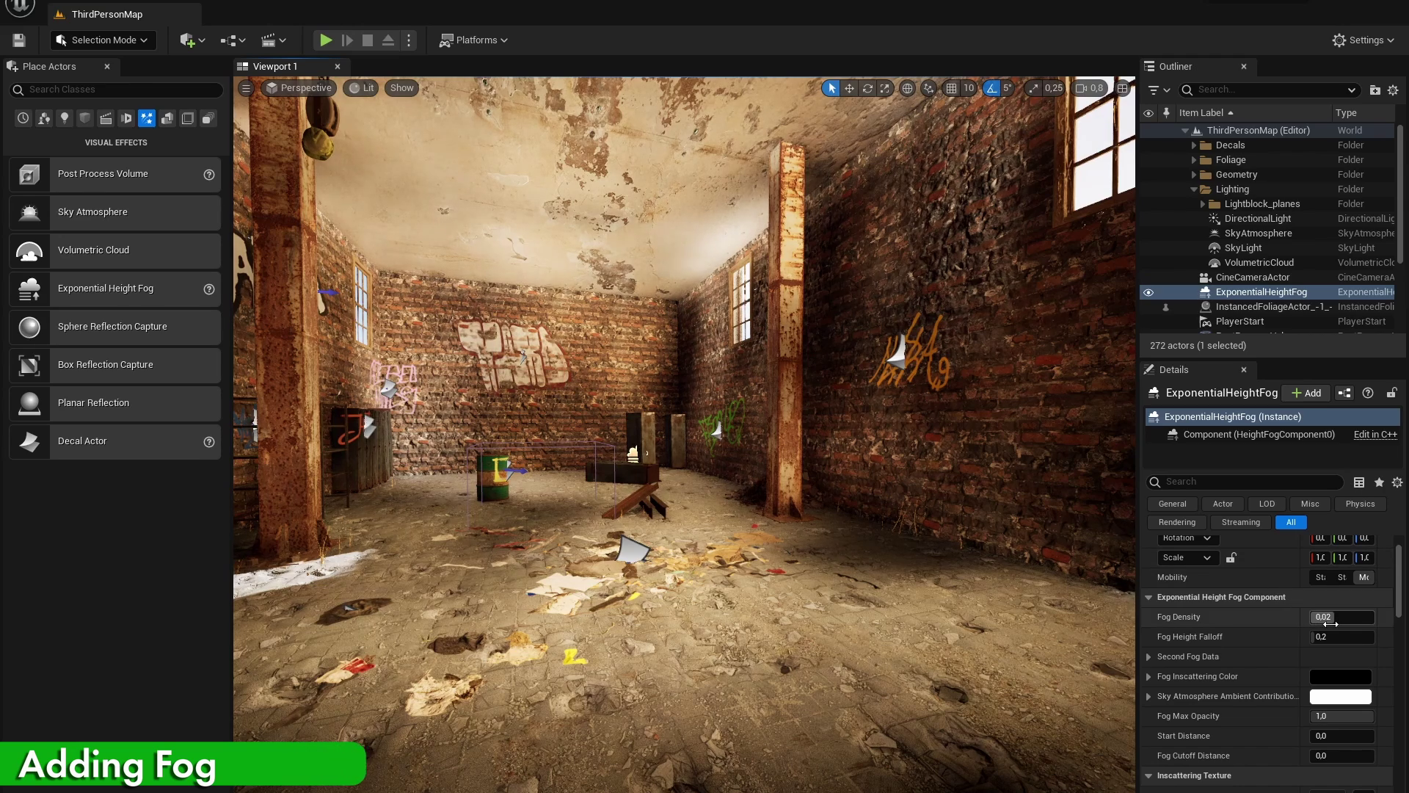
left_click_drag(1327, 617, 1372, 617)
type("100")
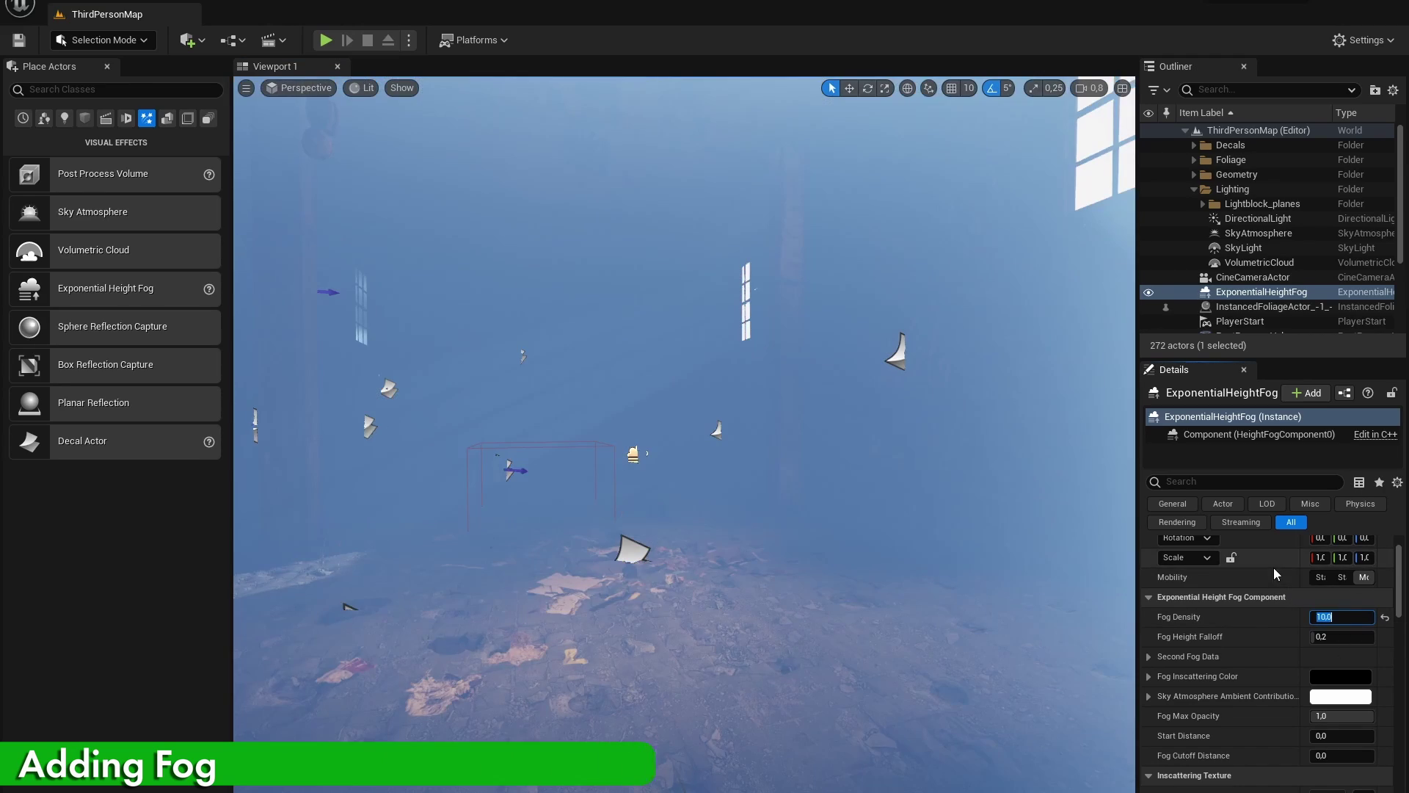
key("BackSpace")
key("BackSpace")
left_click(1312, 637)
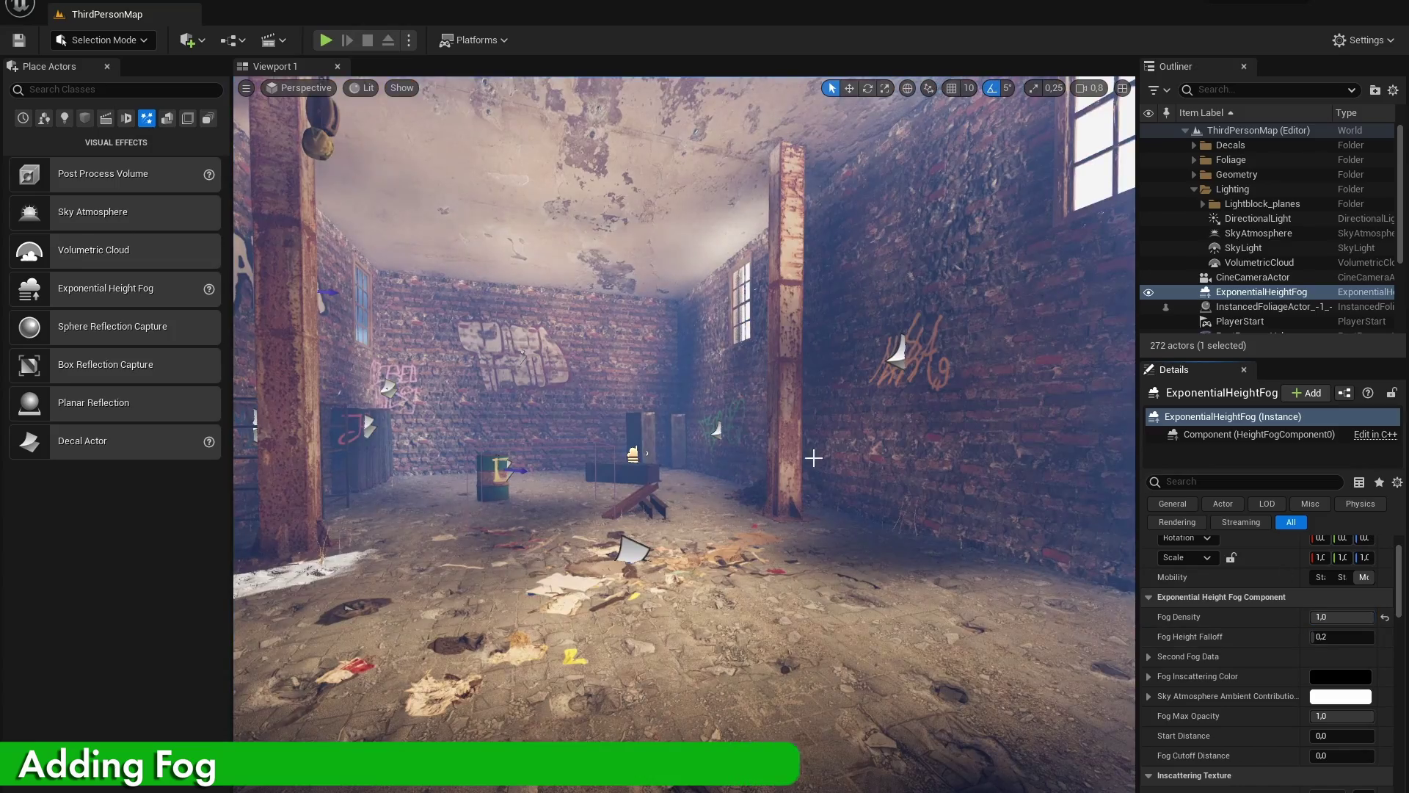
Look over the foggy room and find the height fog's Volumetric Fog settings.
right_click_drag(814, 458, 867, 492)
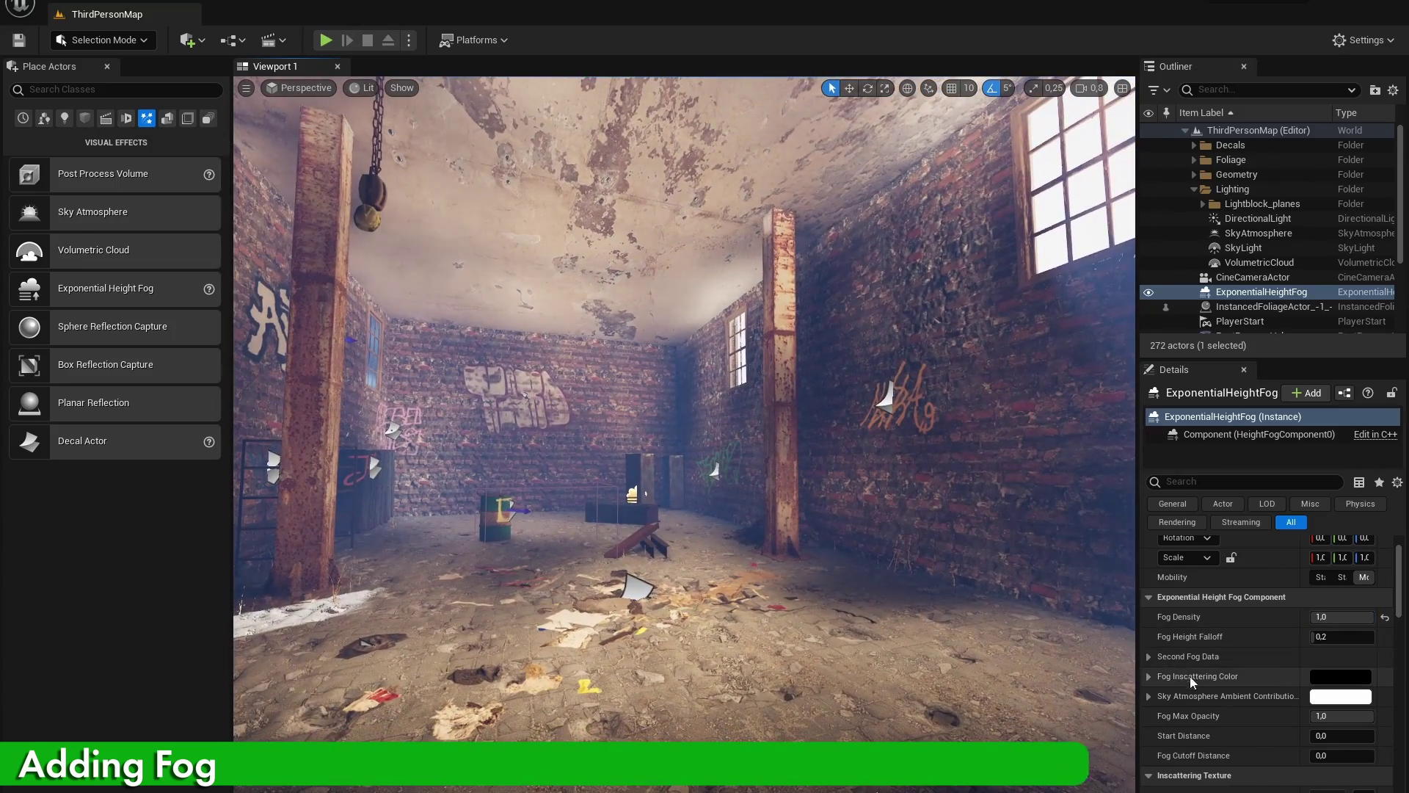
scroll(1199, 682, "down", 10)
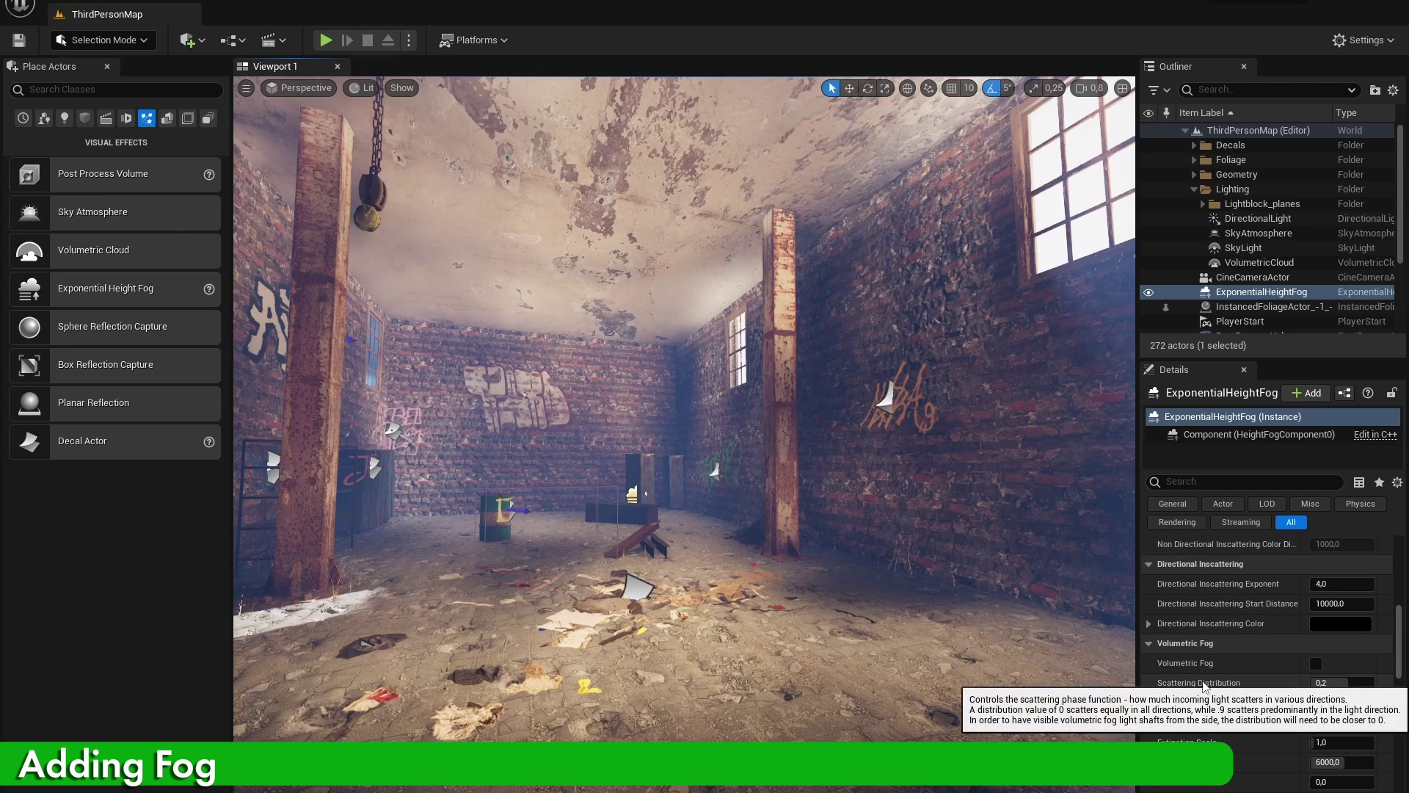
scroll(1202, 682, "down", 2)
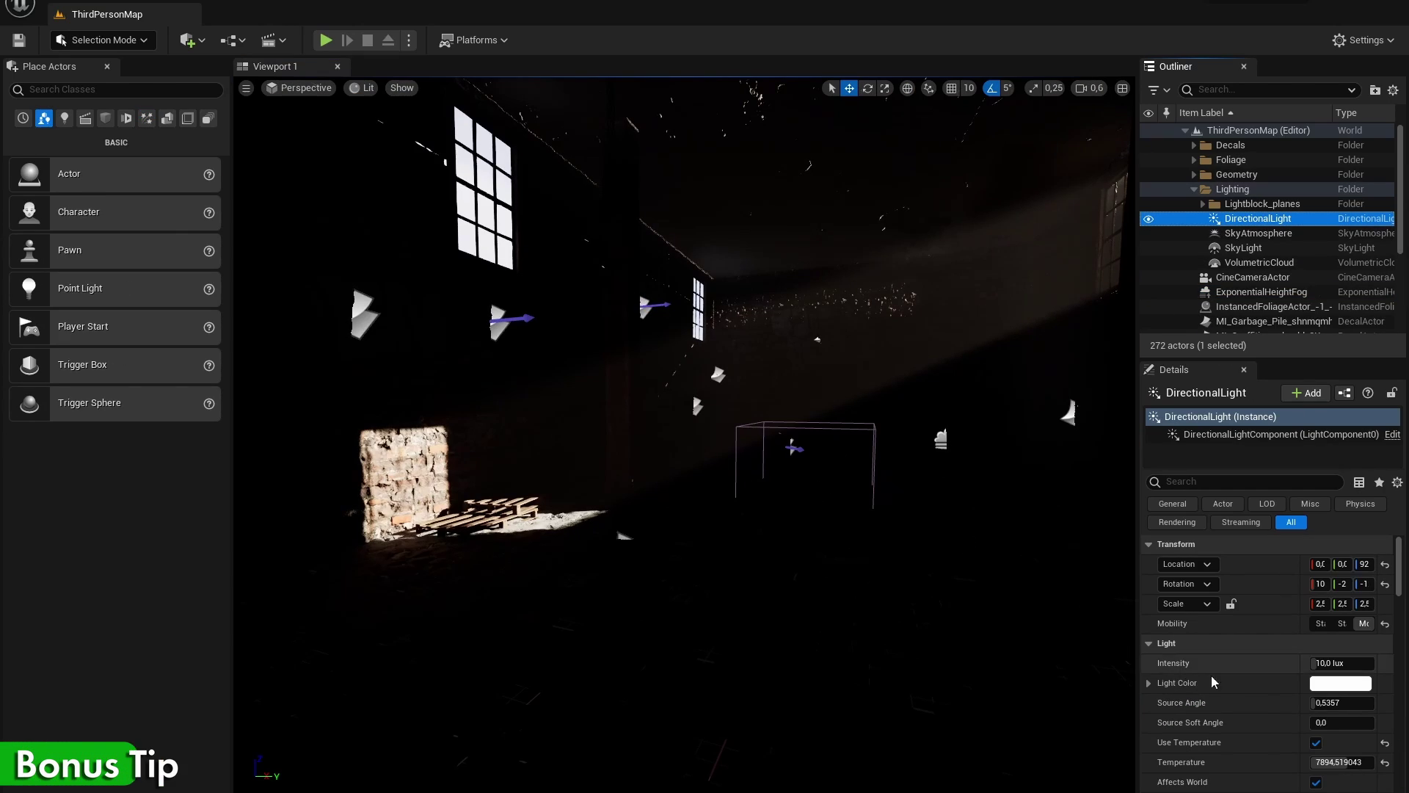
Set the directional light's Indirect Lighting Intensity to 2000.
scroll(1272, 721, "down", 5)
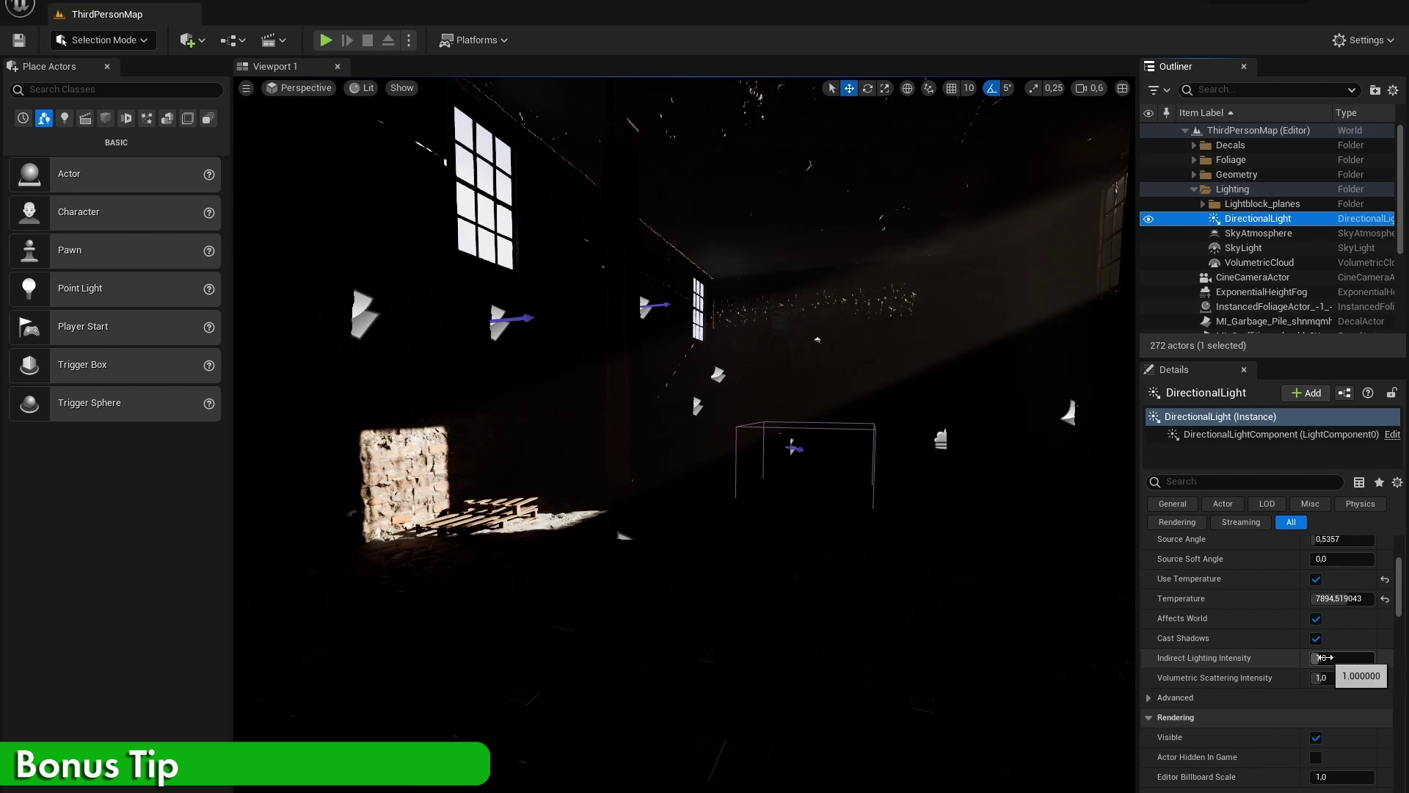
left_click(1174, 495)
type("6,")
key("Return")
type("2000")
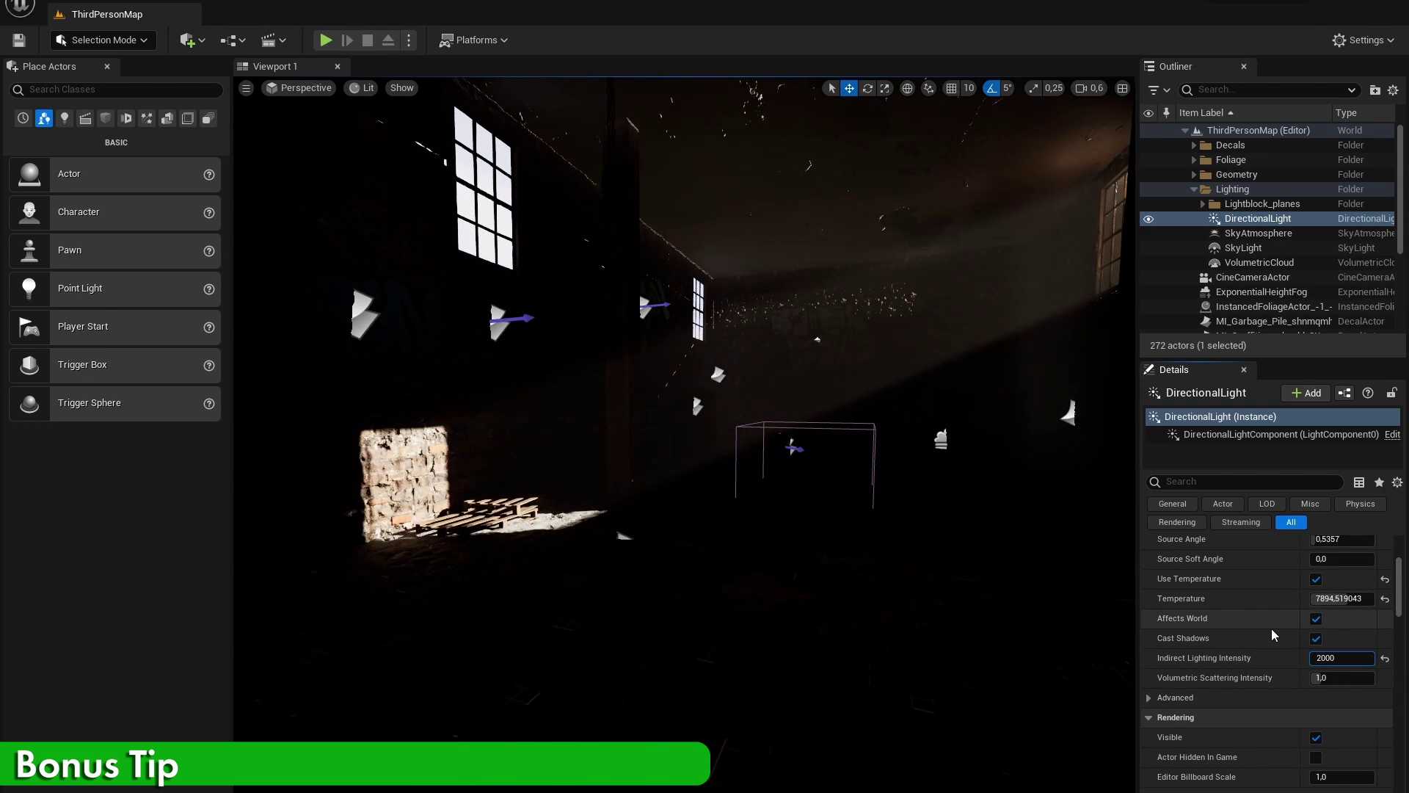
key("Return")
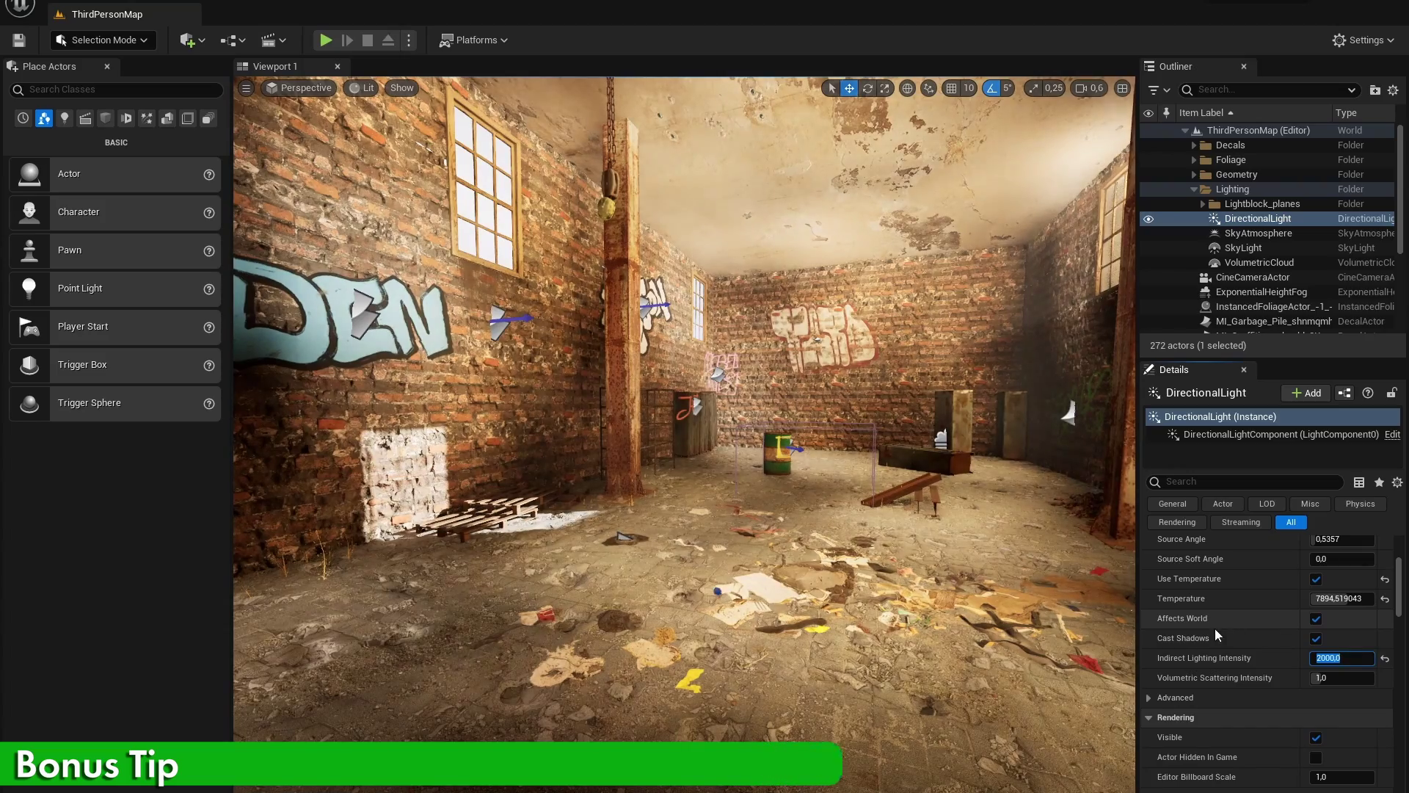
Set the directional light's Volumetric Scattering Intensity to 9 and inspect the light shafts in the room.
right_click_drag(902, 469, 1123, 402)
key("a")
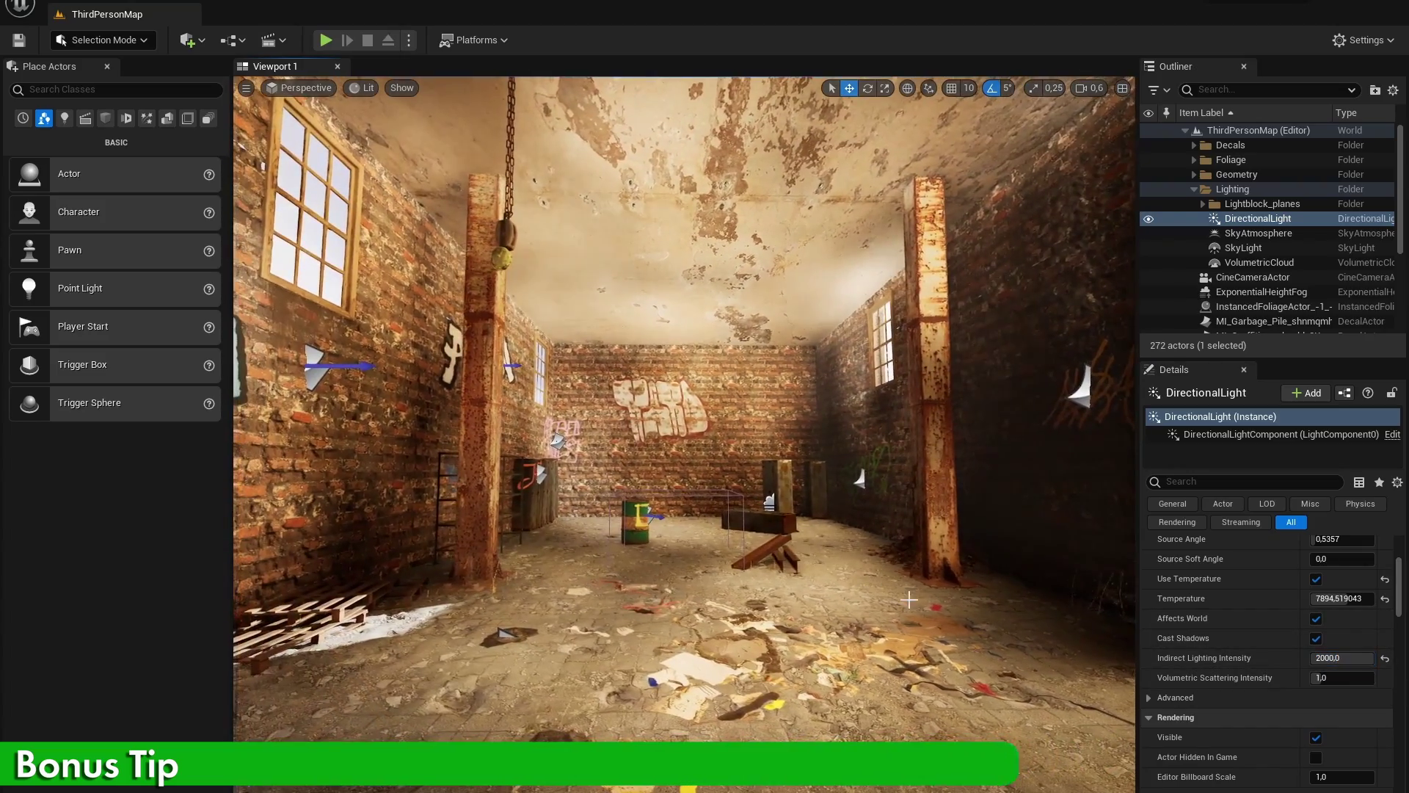
left_click(1333, 675)
type("9")
key("Return")
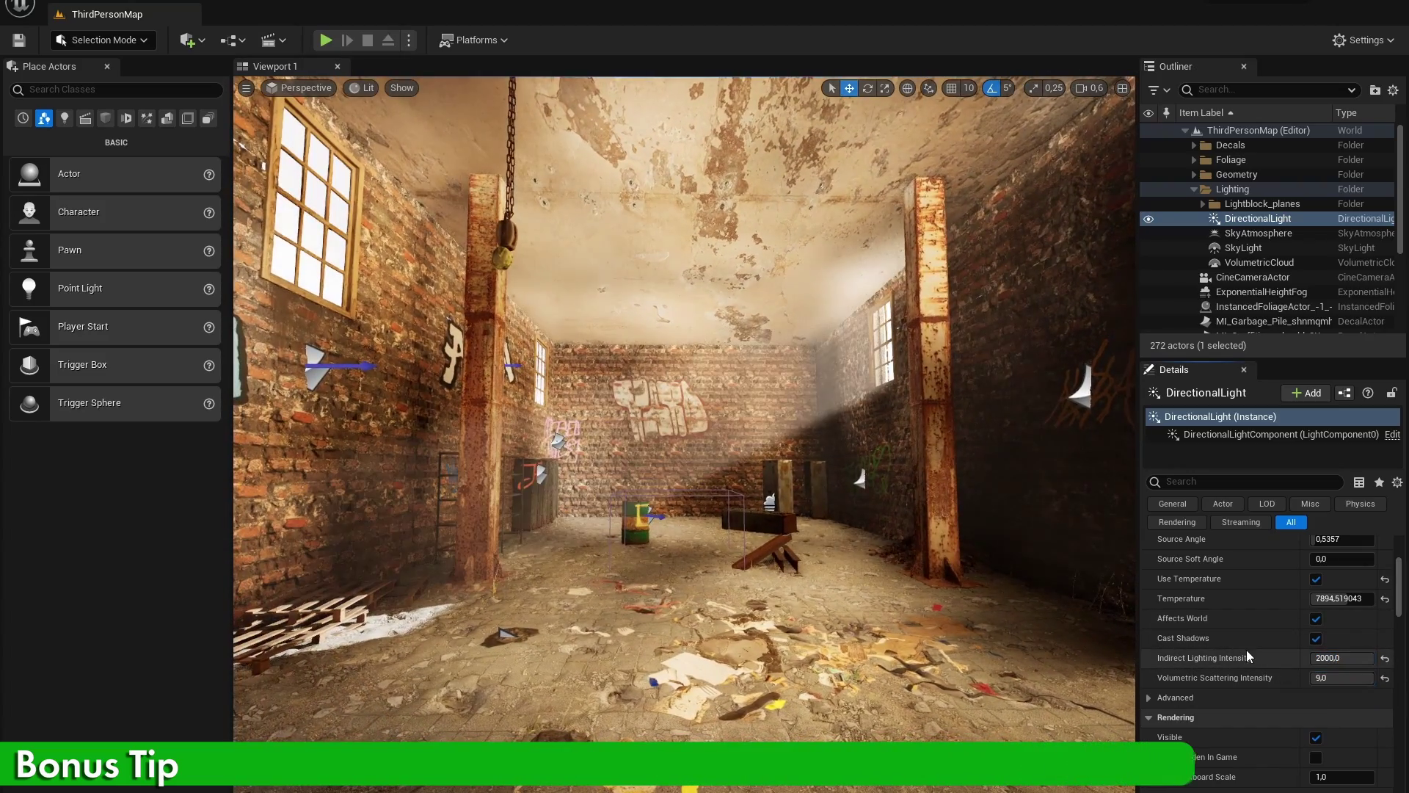
right_click_drag(954, 485, 1101, 470)
right_click_drag(704, 477, 675, 477)
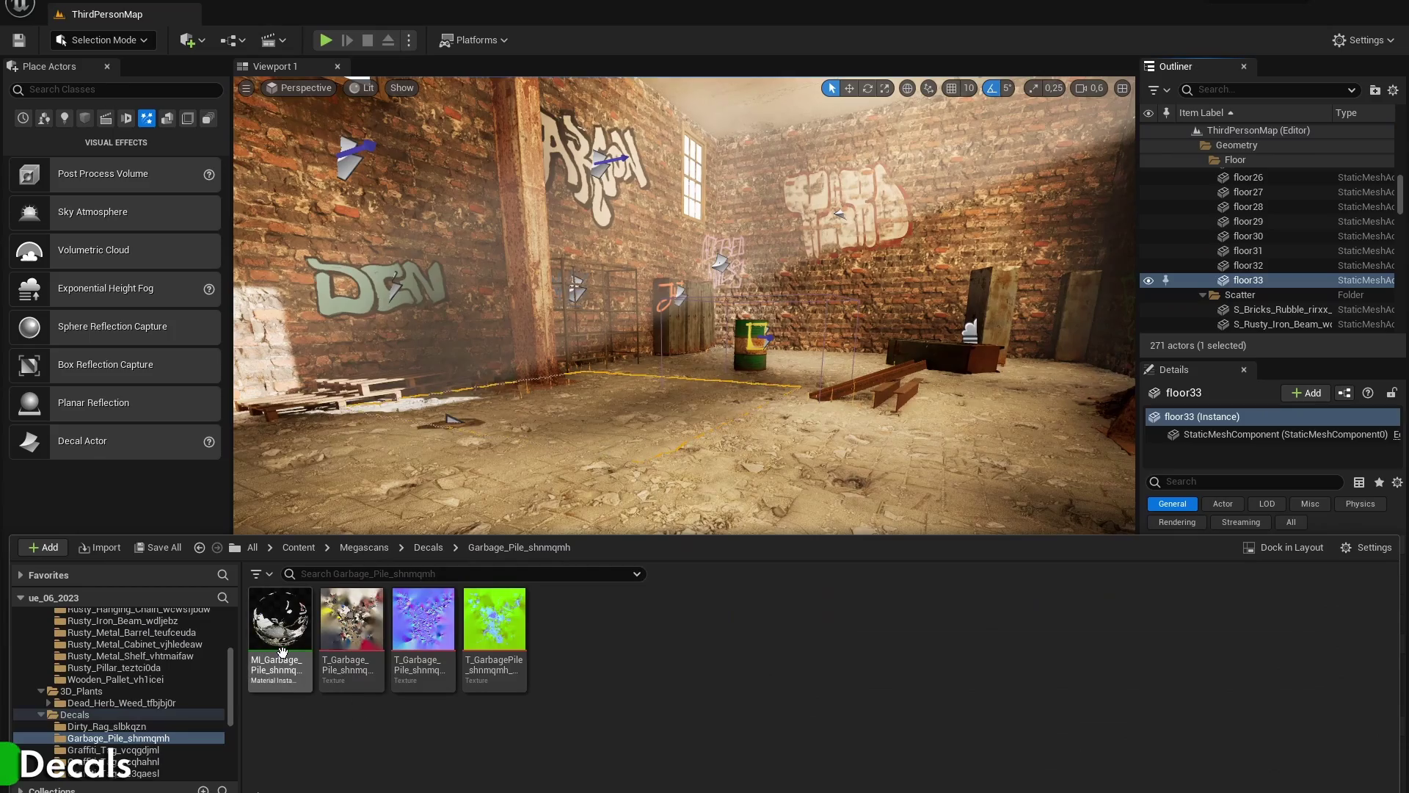
Place the MI_Garbage_Pile decal material on the room's floor and inspect the projected garbage.
left_click_drag(282, 651, 696, 462)
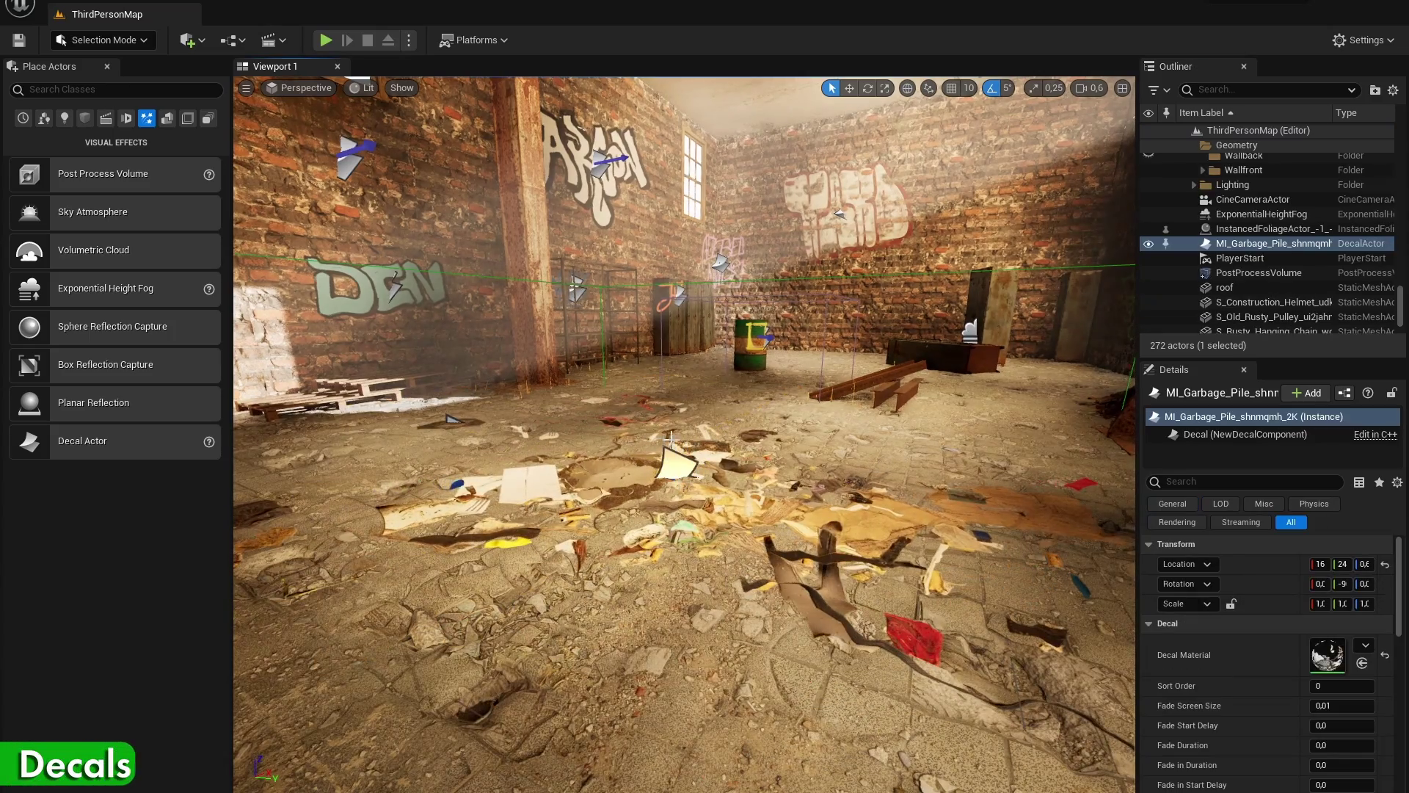
left_click_drag(684, 481, 726, 450, "alt")
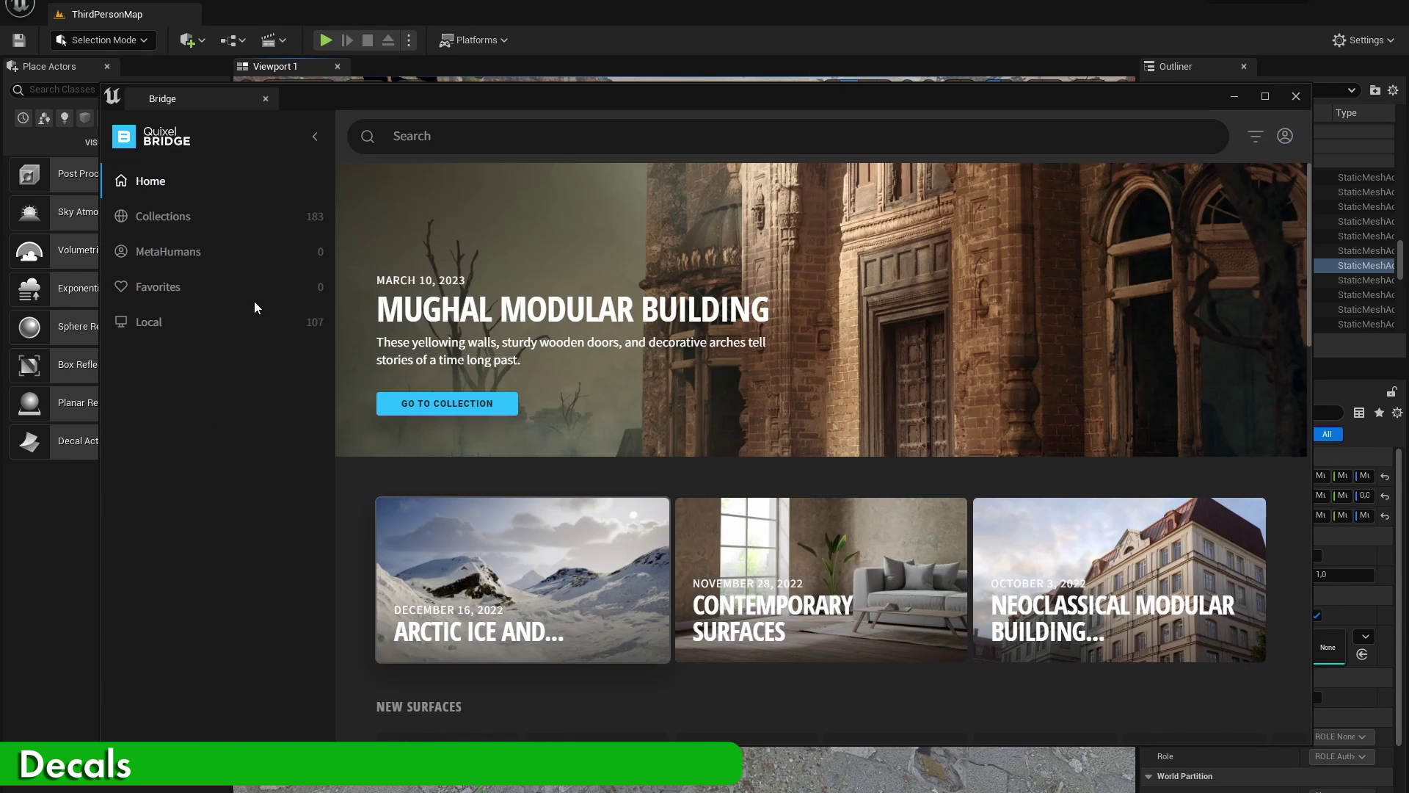
Switch to Quixel Bridge and look through the Graffiti category of the Decals collection.
left_click(154, 292)
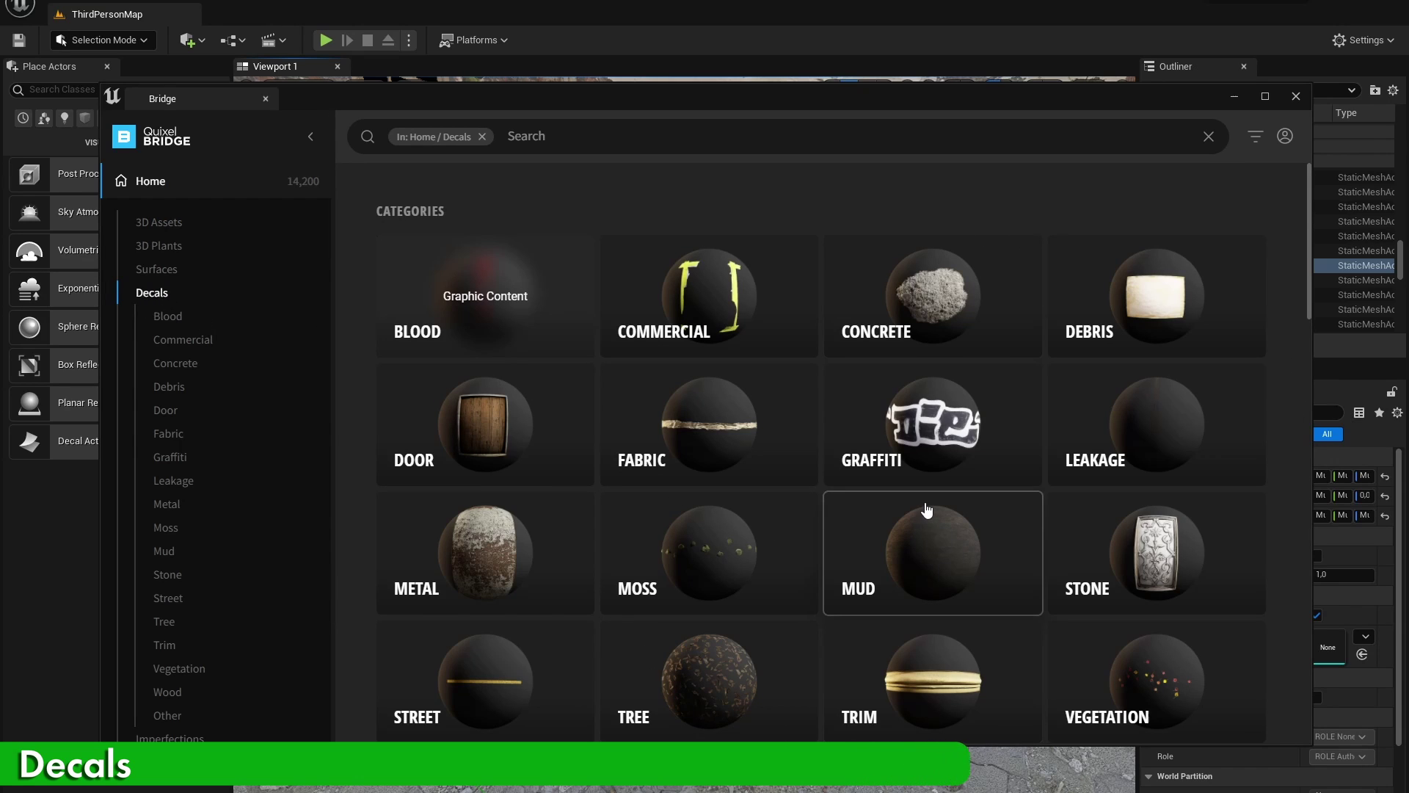
scroll(927, 509, "down", 1)
left_click(951, 390)
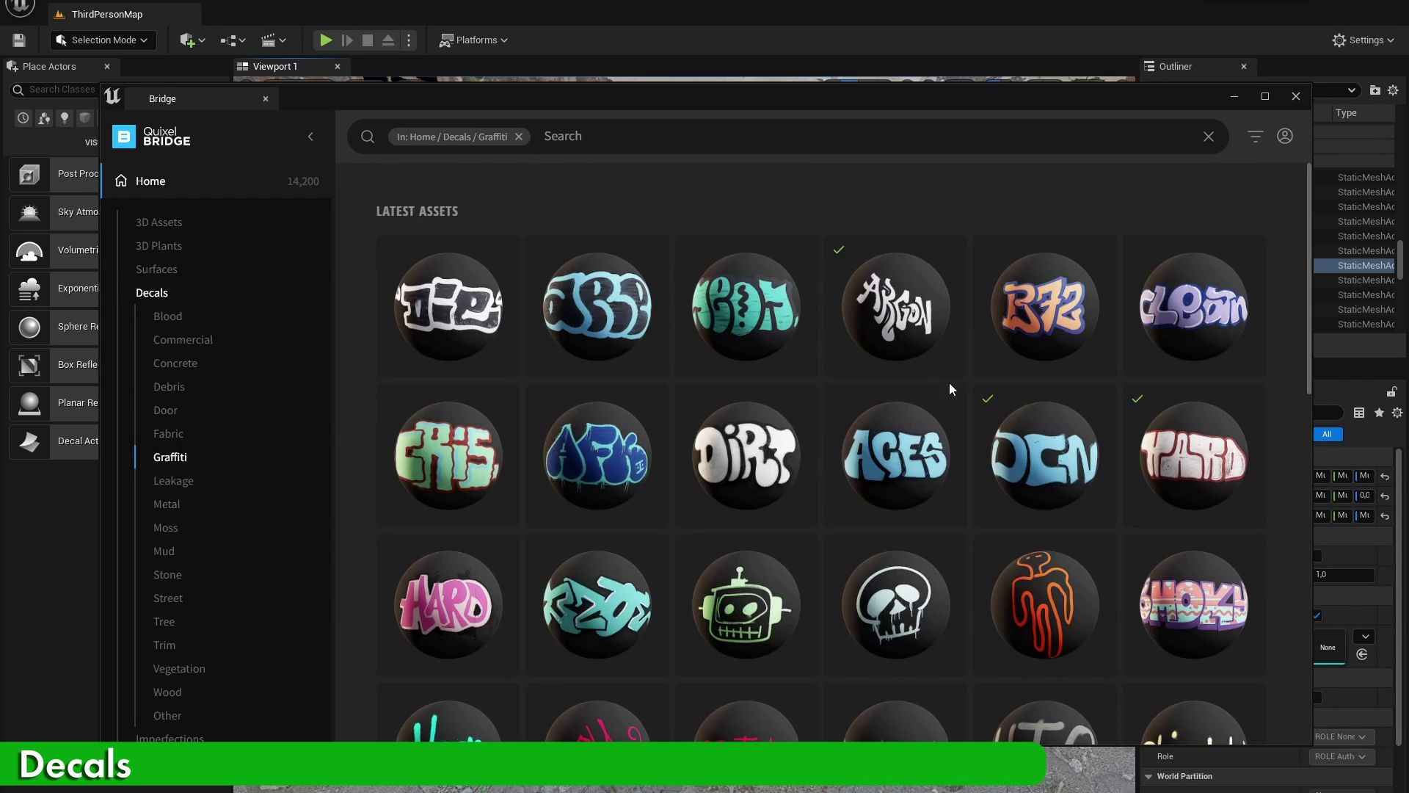
scroll(774, 521, "down", 4)
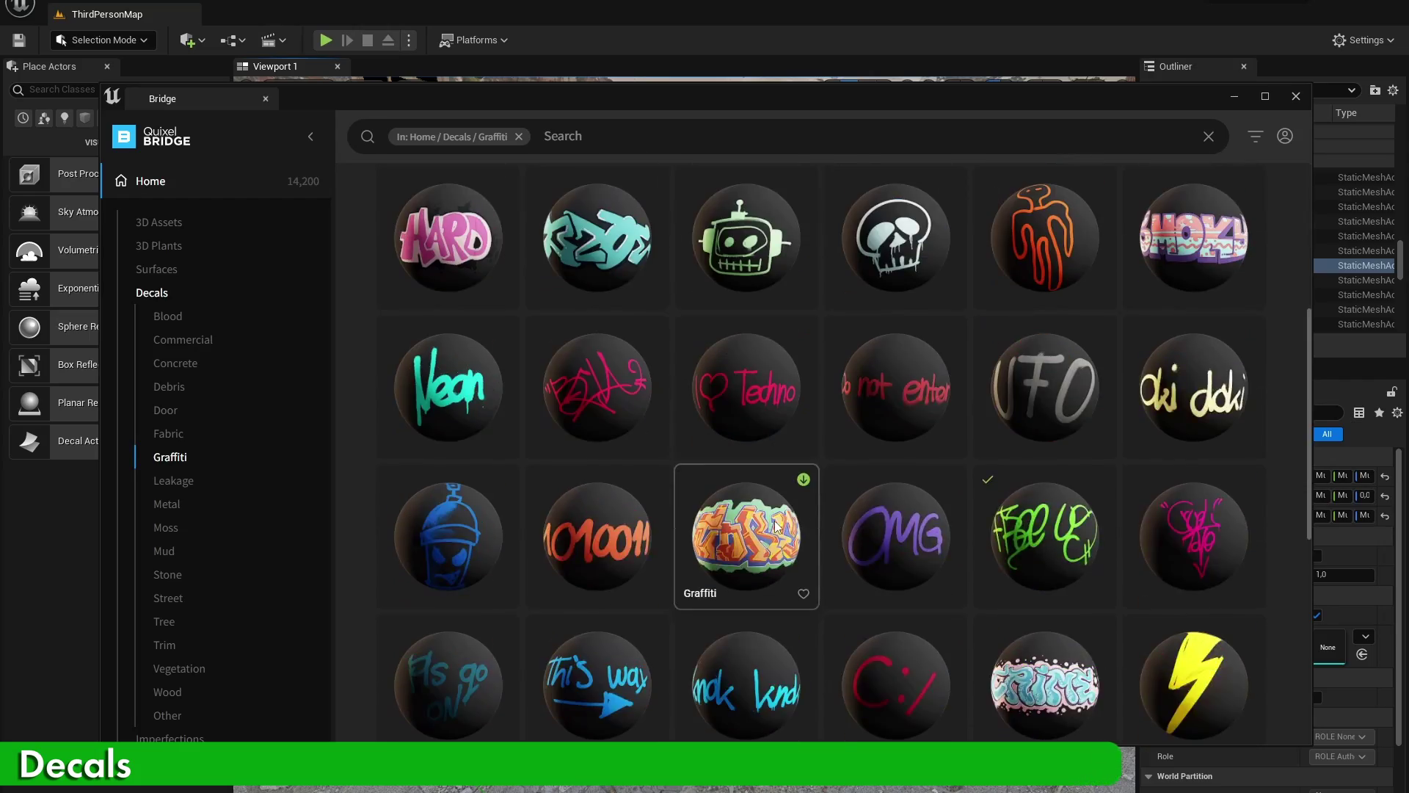
scroll(774, 521, "up", 4)
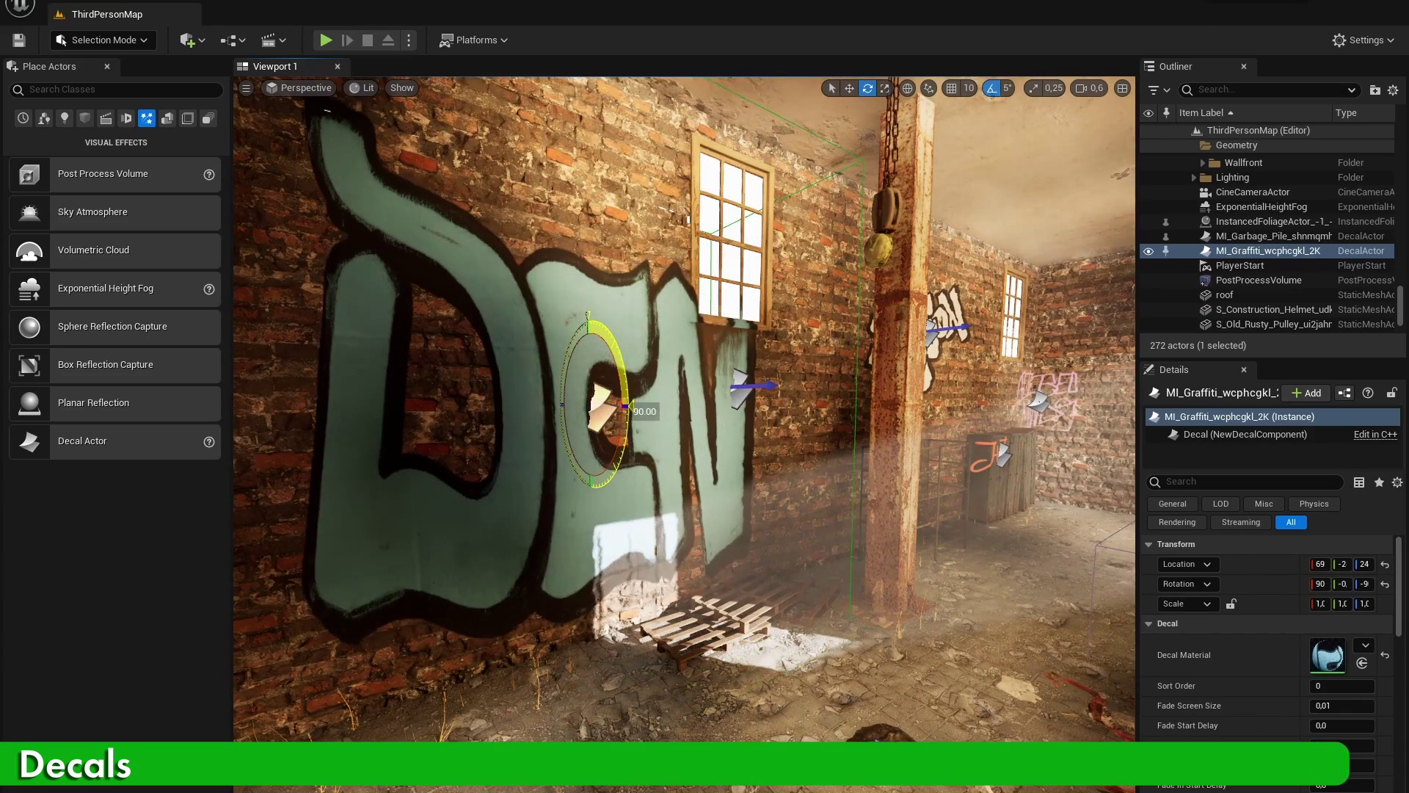
Scale down the DEN graffiti decal on the brick wall and adjust its width so the lettering is well proportioned.
mouse_move(584, 407)
left_mouse_down()
mouse_move(506, 431)
mouse_move(575, 421)
left_mouse_up()
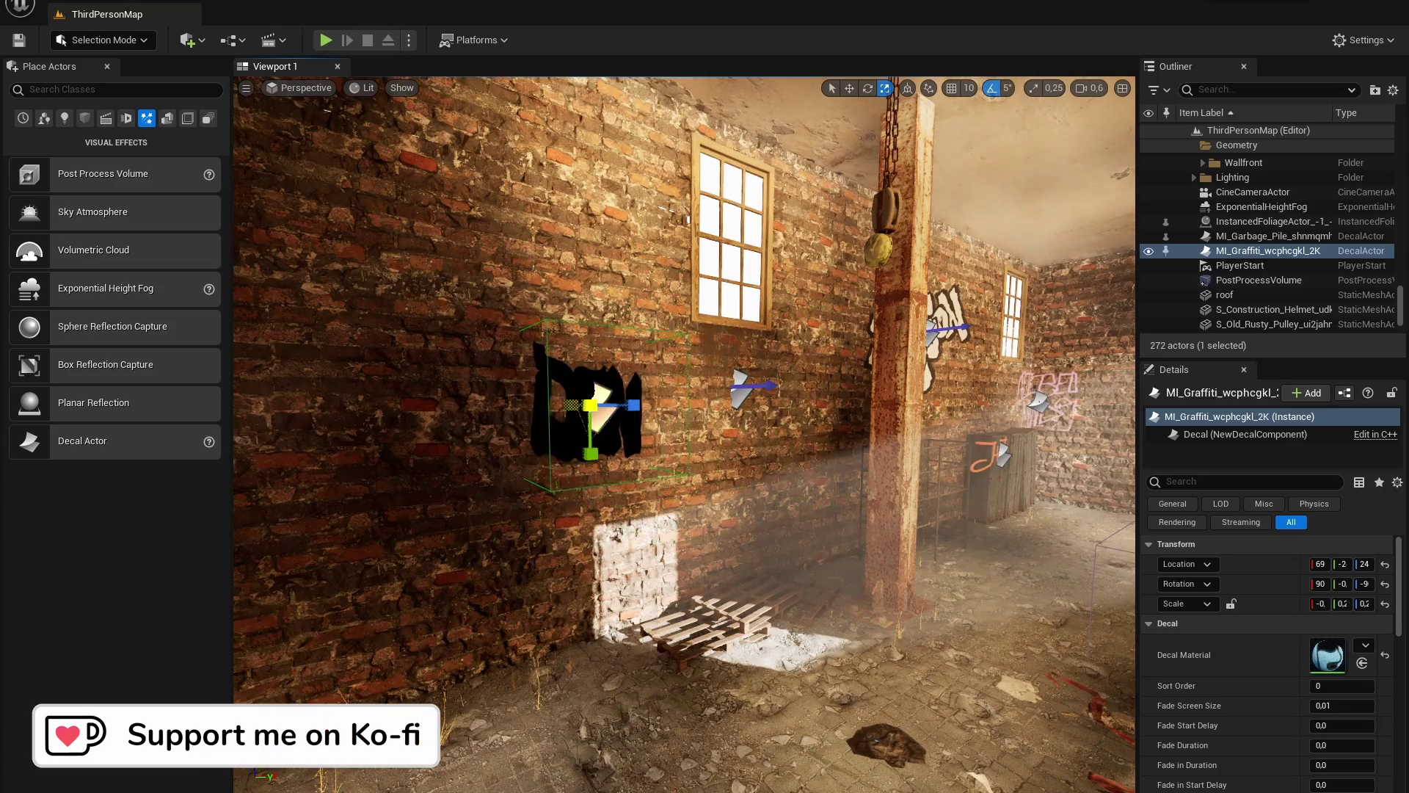
right_click_drag(759, 416, 565, 417)
left_click_drag(690, 400, 706, 400)
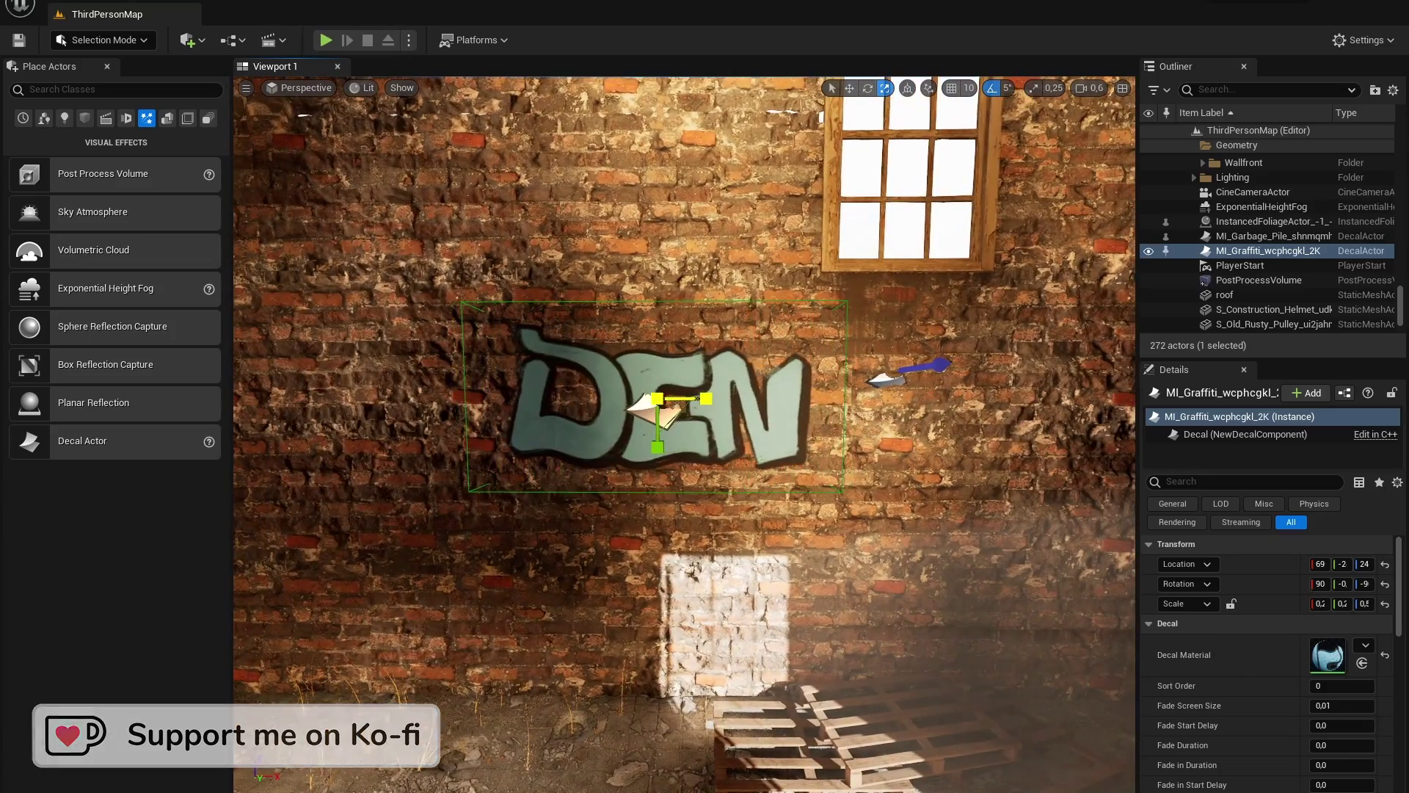
Tilt the DEN graffiti decal on the wall to an X rotation of 80 degrees and check it from the side.
key("w")
key("r")
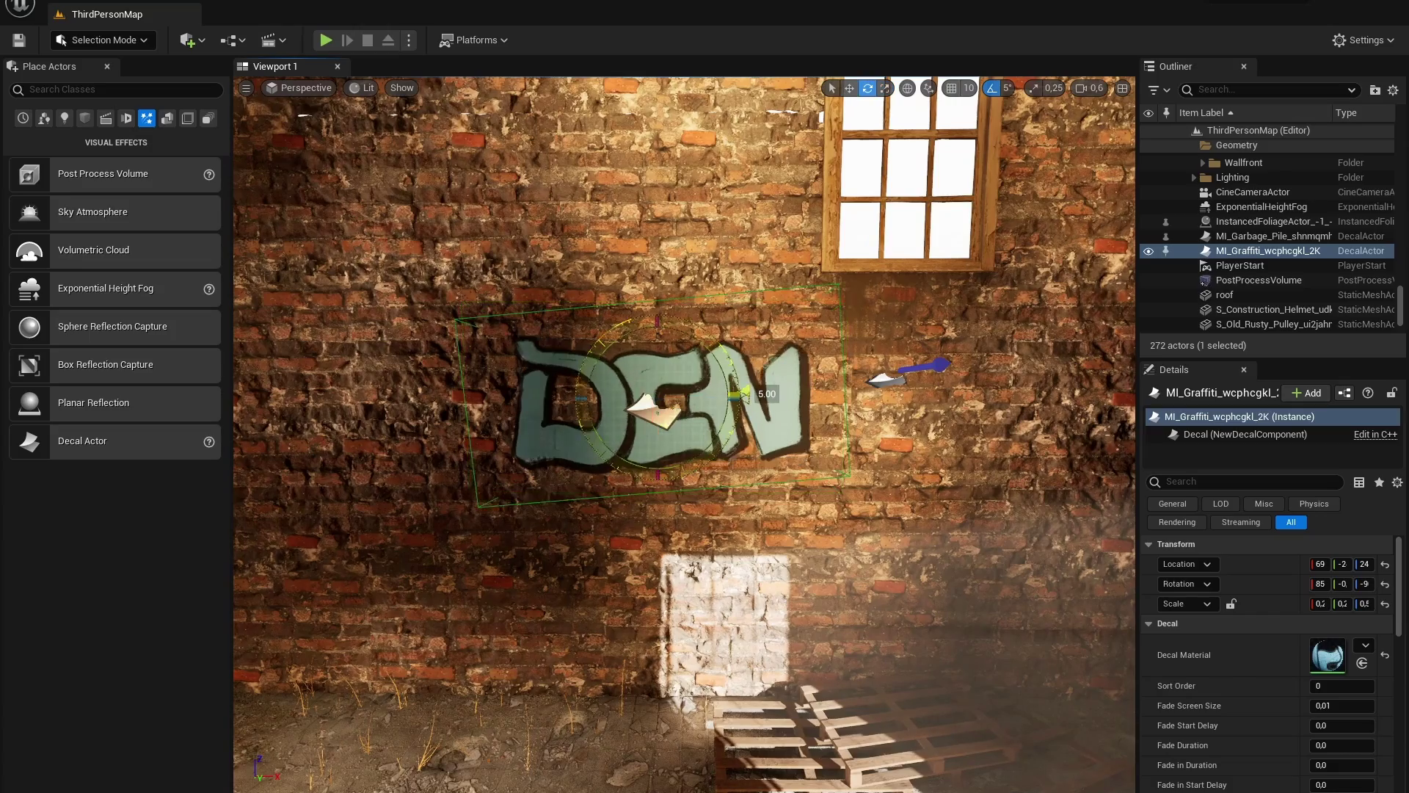
right_click_drag(701, 403, 701, 403)
key("e")
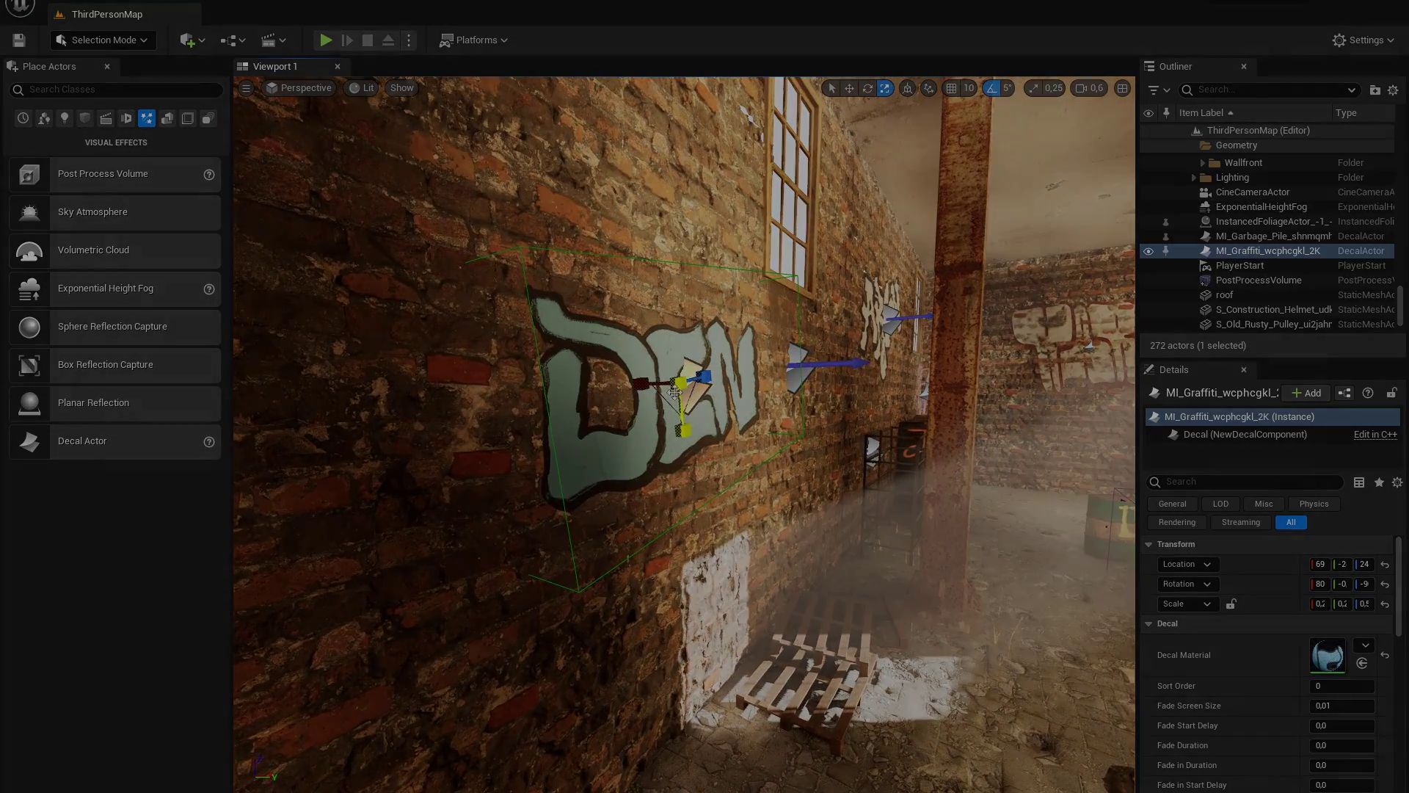